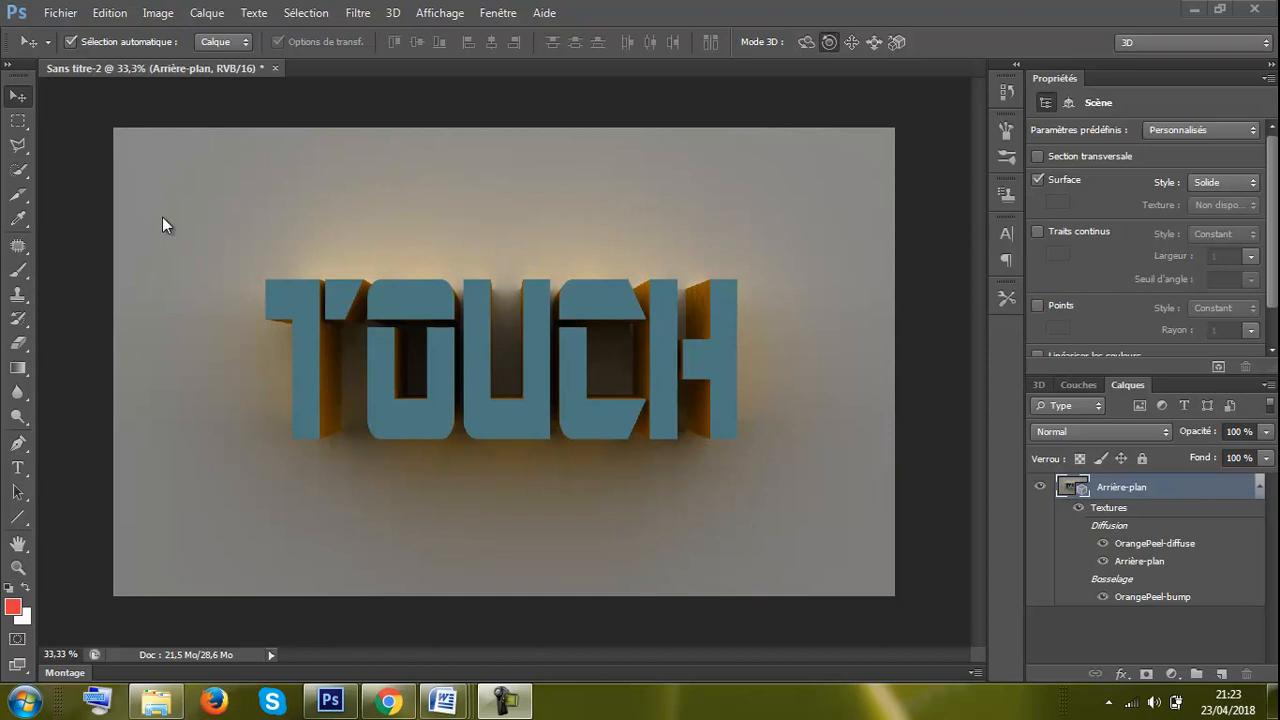
# Set up a new document 2500 pixels wide and 1250 pixels high with a white background
pyautogui.click(66, 17)
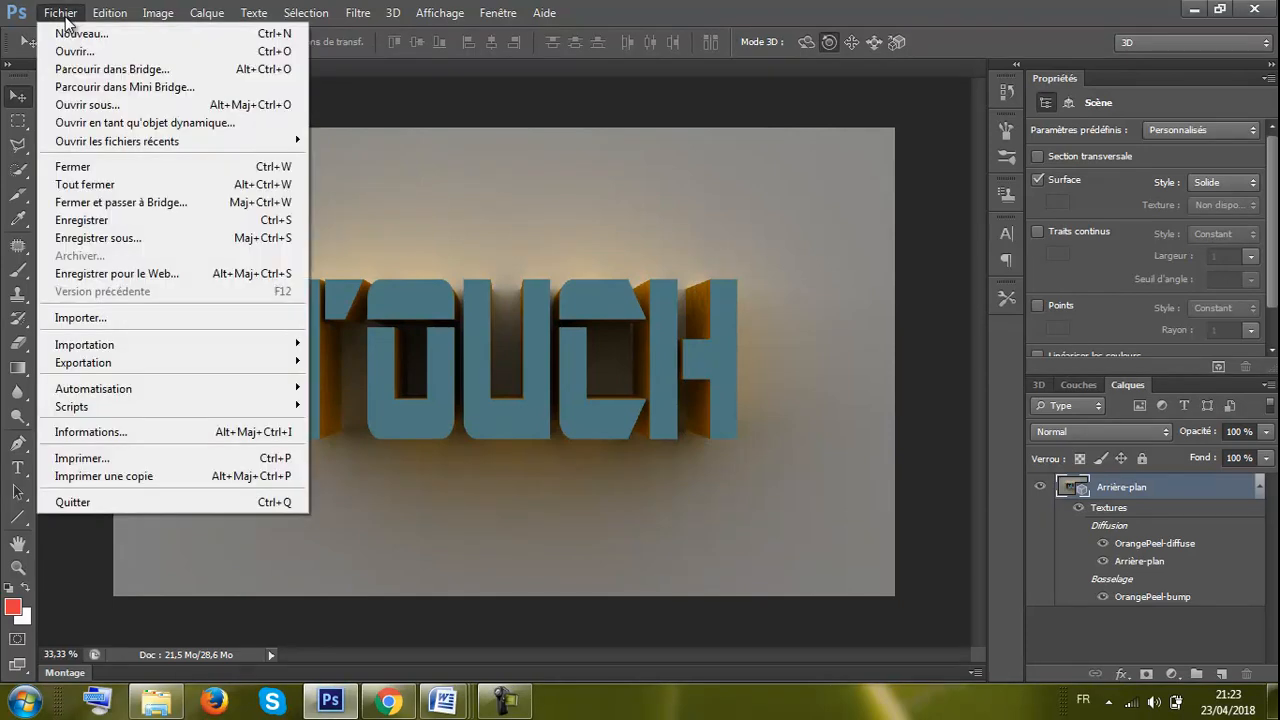
pyautogui.click(77, 35)
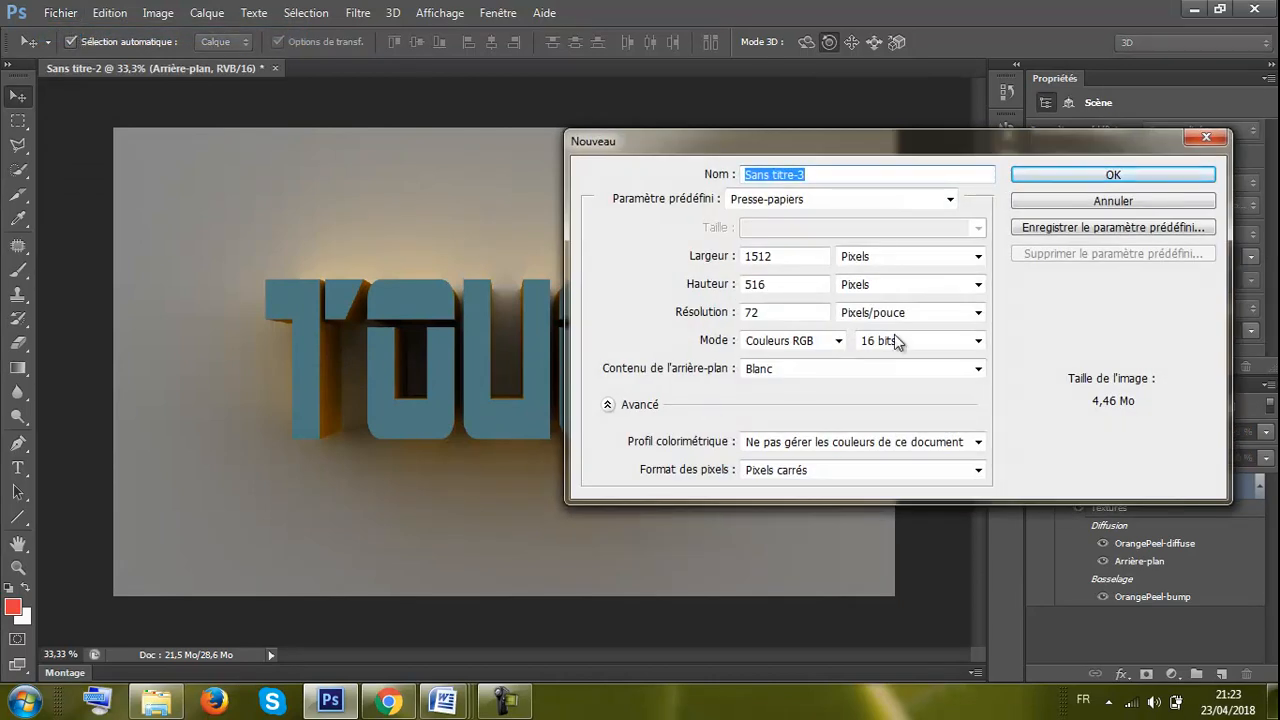
pyautogui.doubleClick(750, 256)
pyautogui.write('2500')
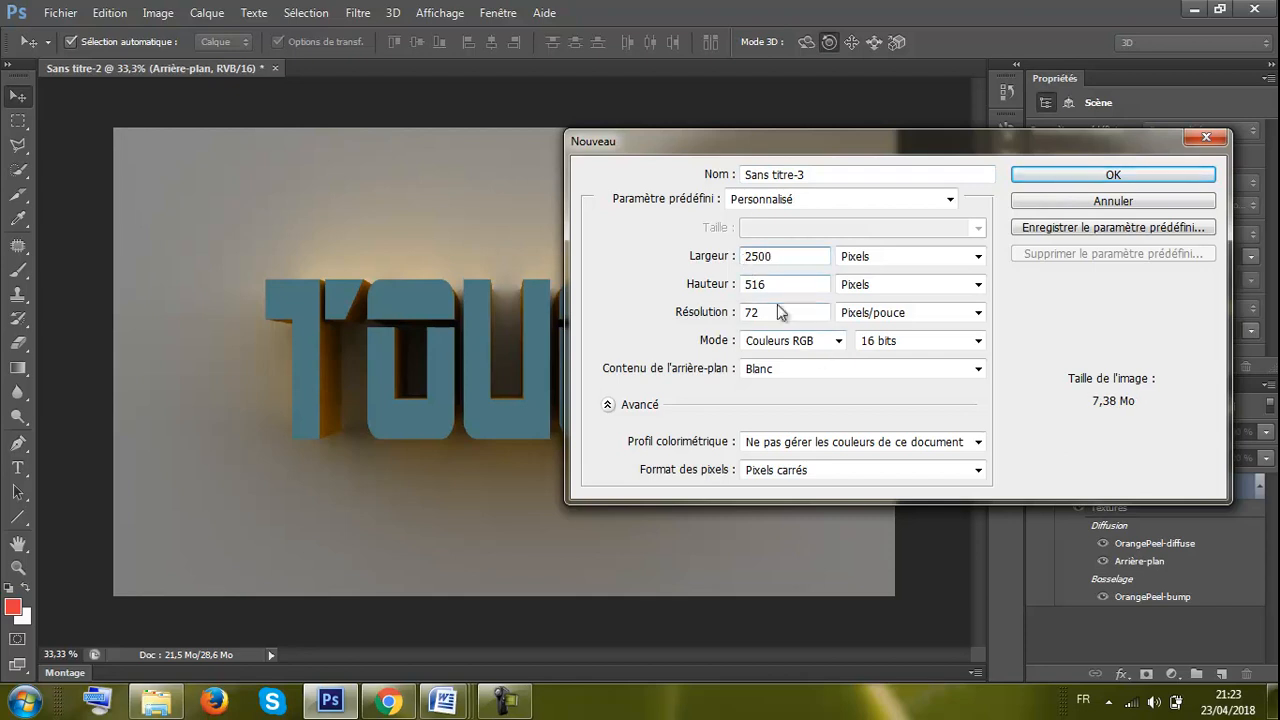
pyautogui.doubleClick(772, 288)
pyautogui.write('1')
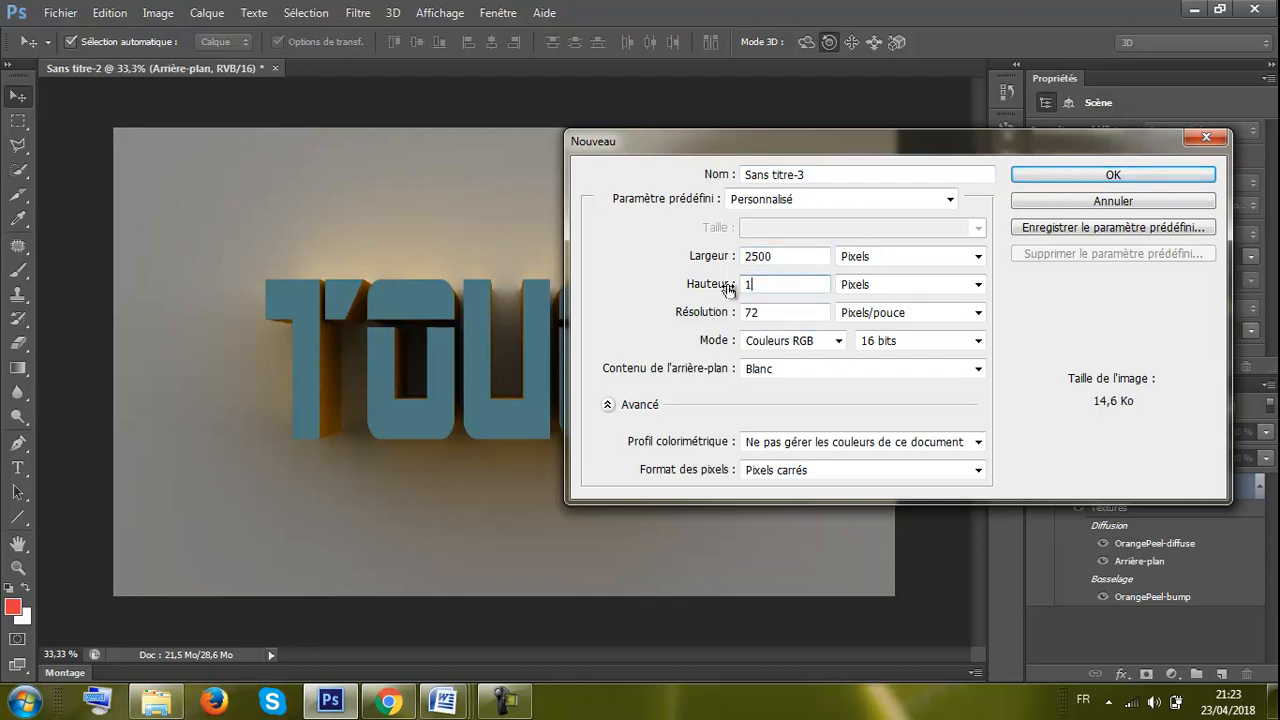
pyautogui.write('250')
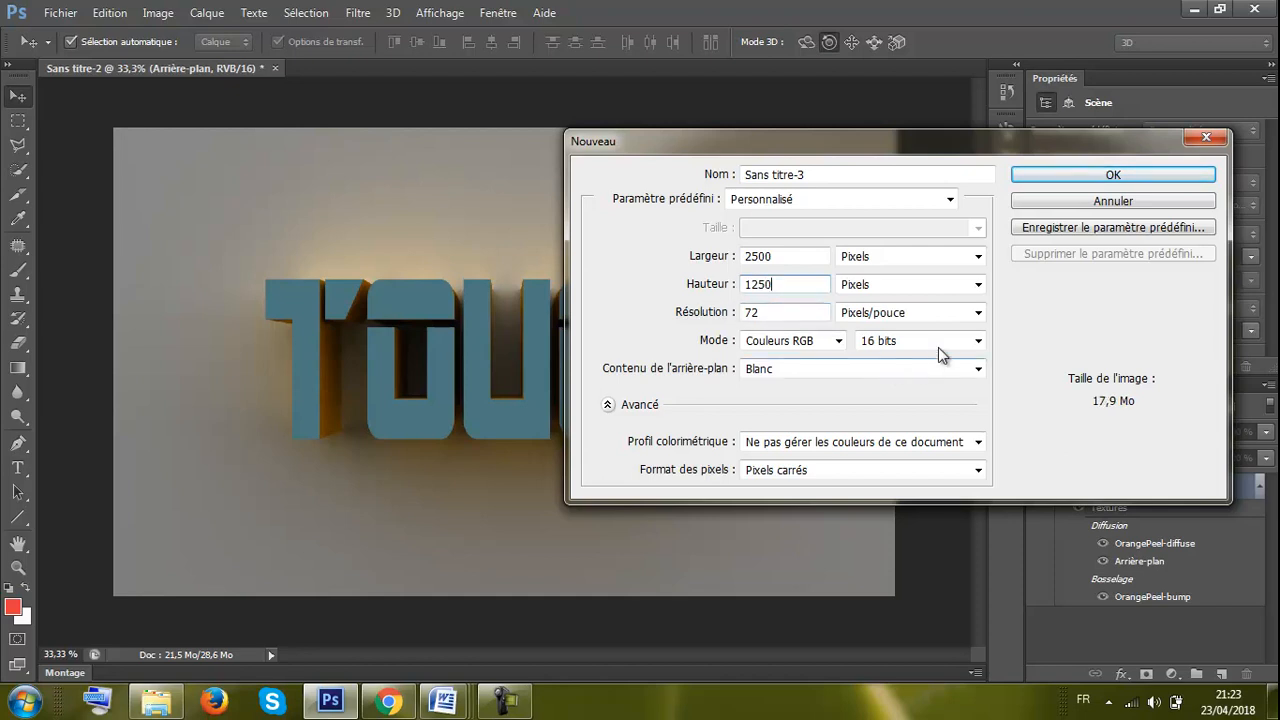
pyautogui.click(897, 372)
pyautogui.click(897, 372)
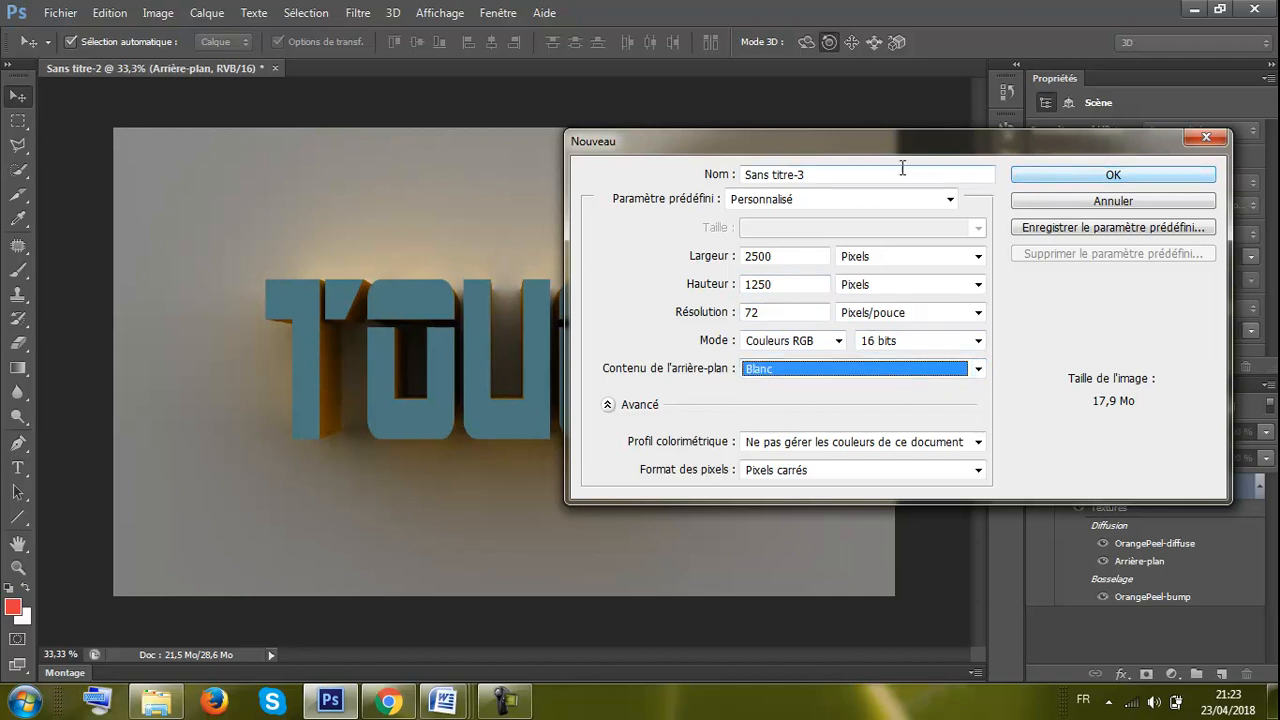
# Name the new document LOGO 3D and create it
pyautogui.click(838, 175)
pyautogui.moveTo(838, 175); pyautogui.dragTo(735, 178)
pyautogui.write('LOGO 3D')
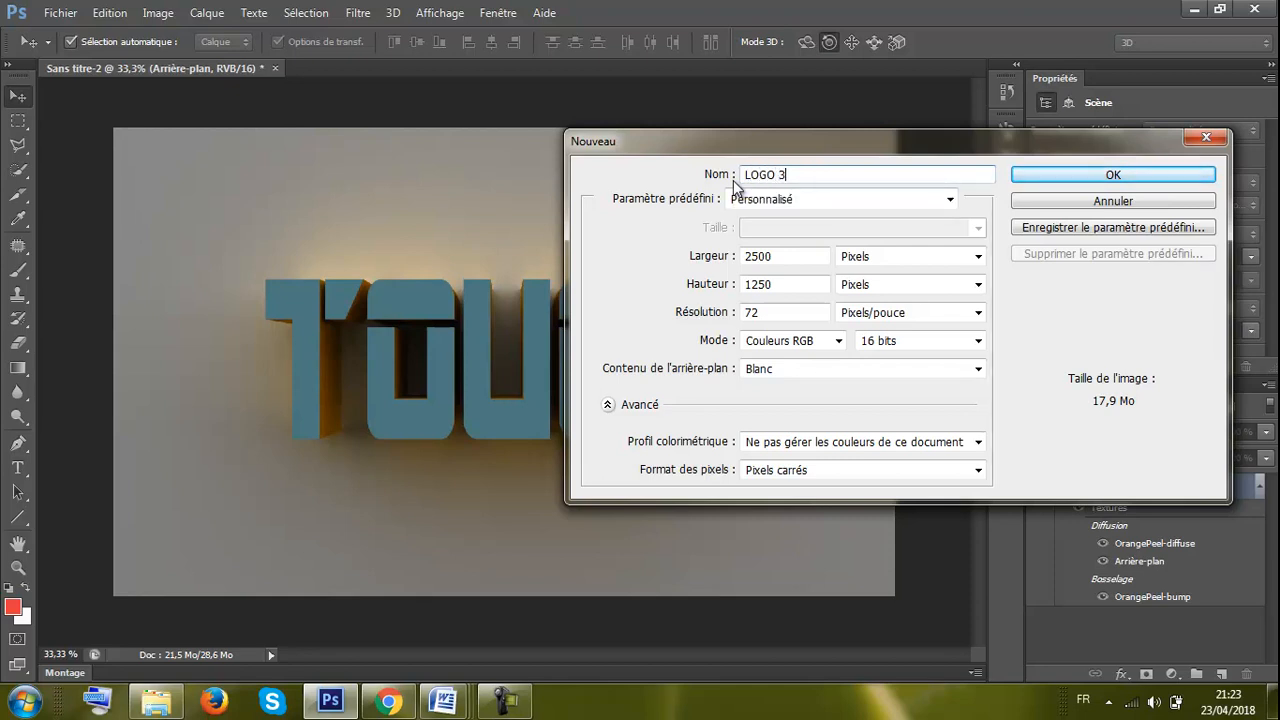
pyautogui.click(1048, 177)
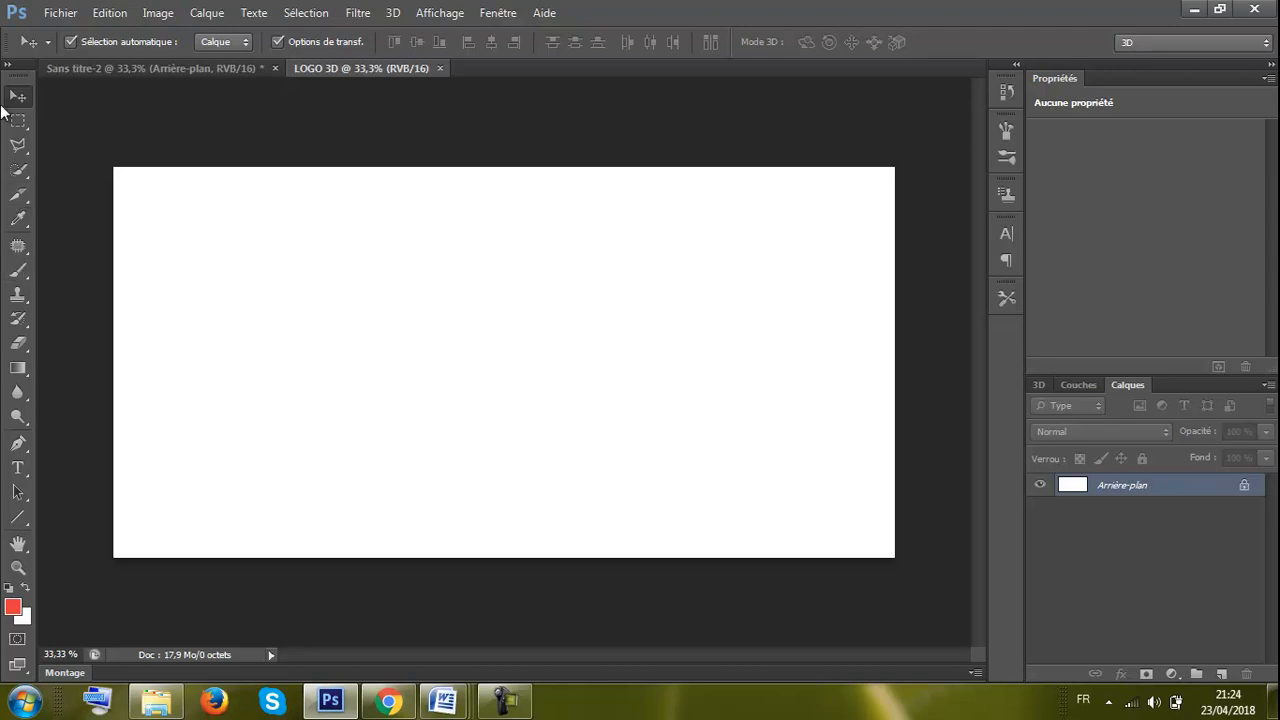
# Add a text layer reading "TOUCH" on the canvas with the Type tool
pyautogui.click(18, 467)
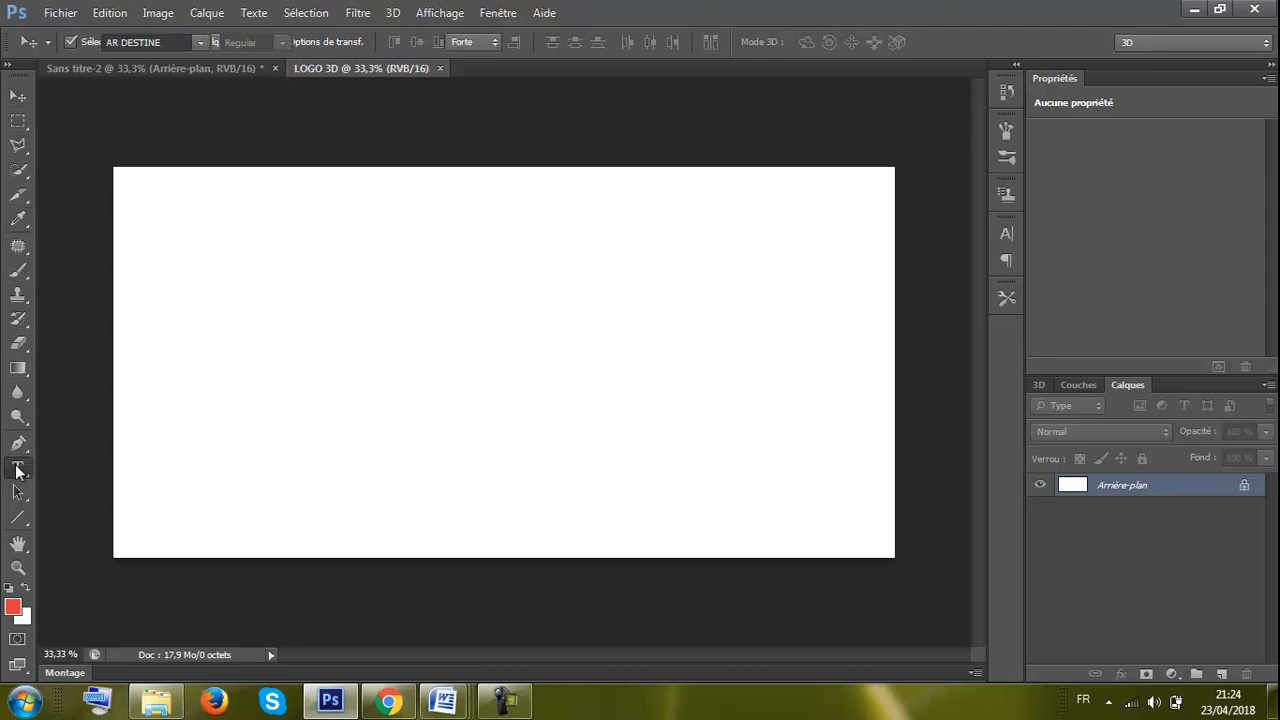
pyautogui.click(351, 338)
pyautogui.write('TOY')
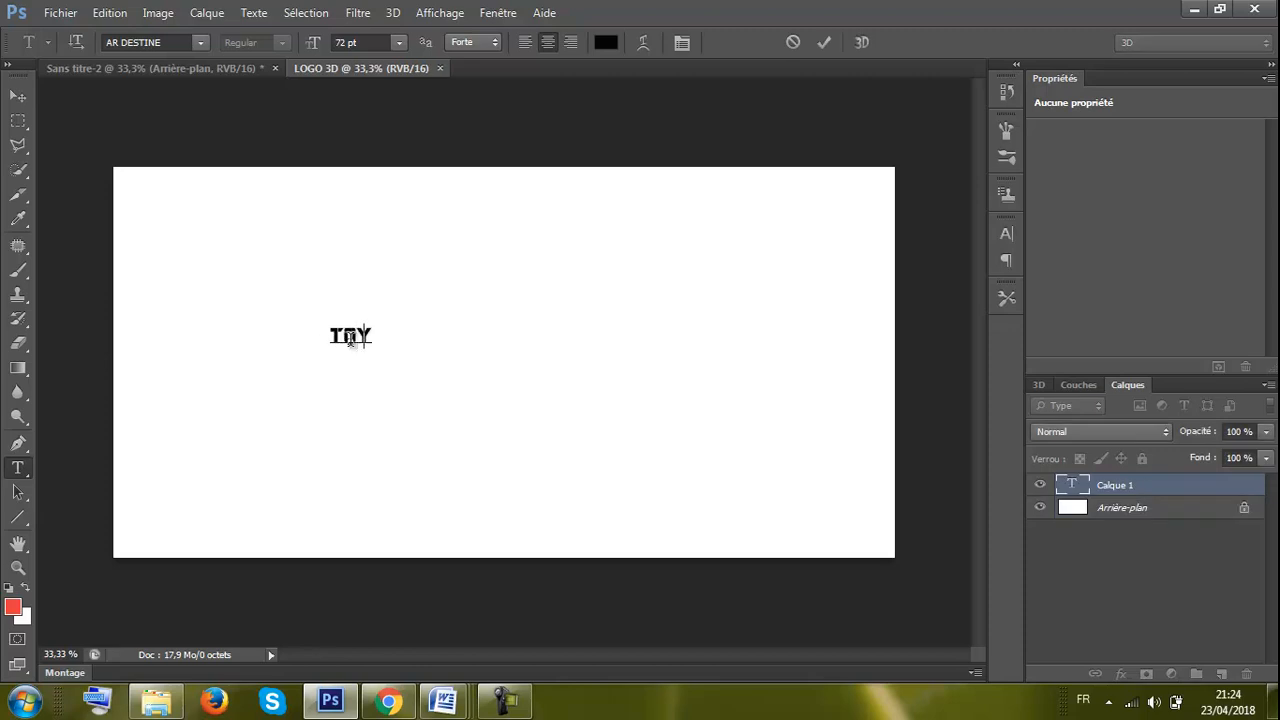
pyautogui.press('BackSpace')
pyautogui.write('H')
pyautogui.click(13, 101)
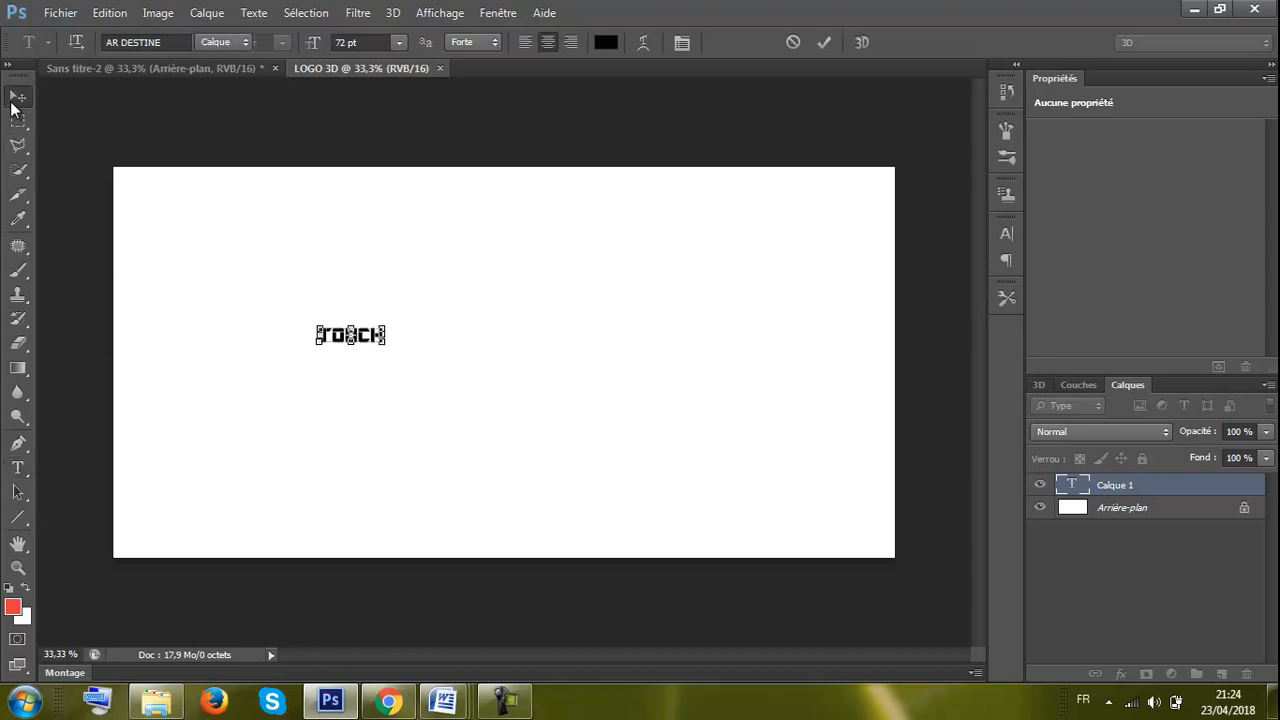
# Keep the TOUCH text in the AR DESTINE font with all caps and set its tracking to -50
pyautogui.click(1006, 236)
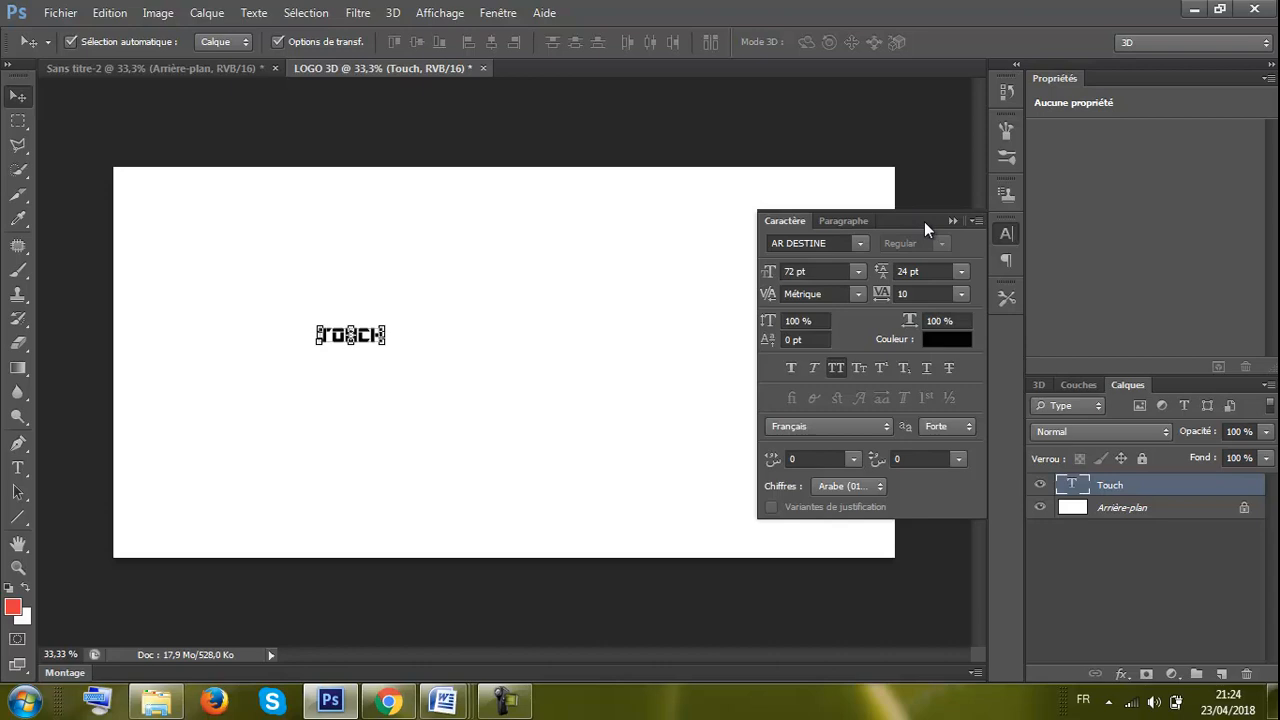
pyautogui.click(860, 244)
pyautogui.click(829, 245)
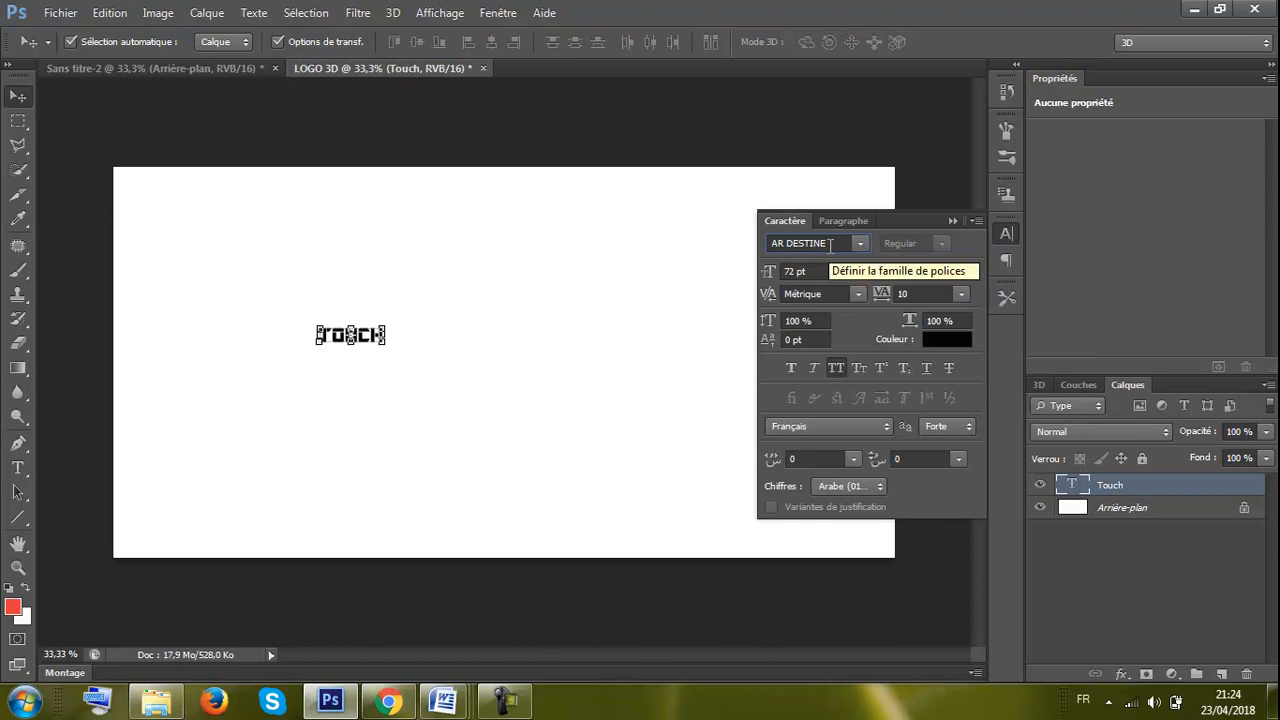
pyautogui.click(821, 244)
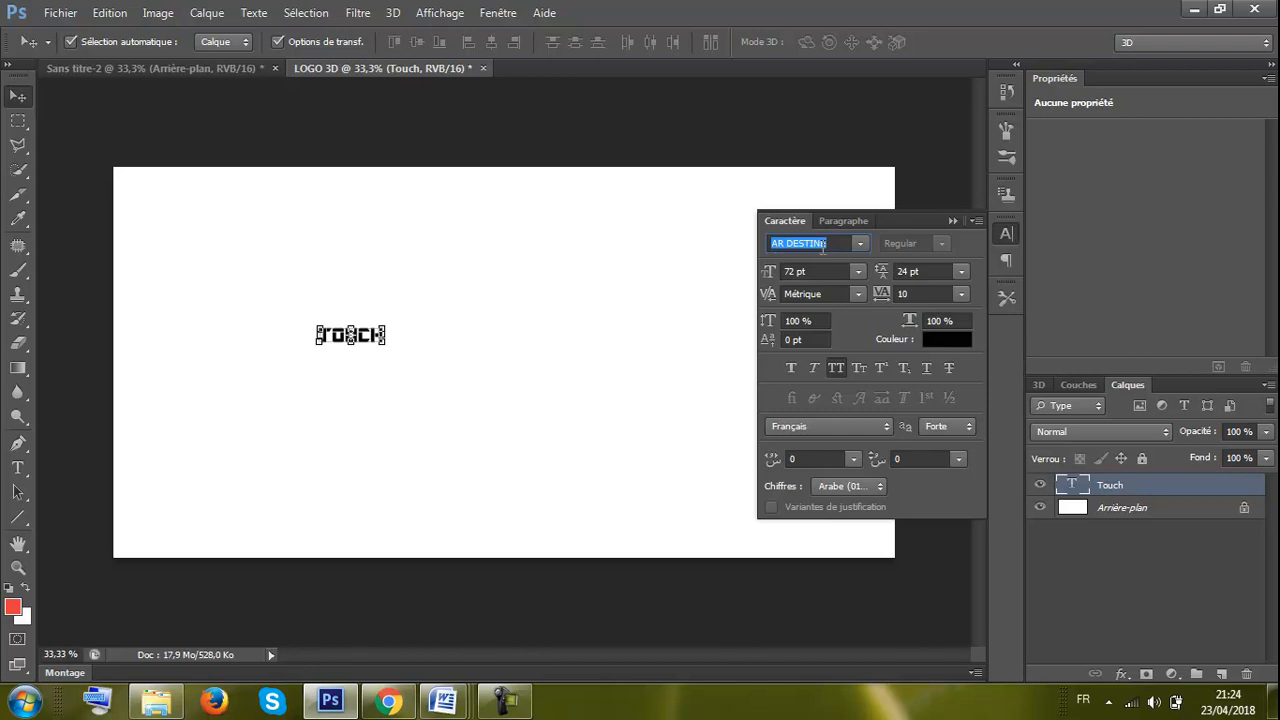
pyautogui.click(836, 368)
pyautogui.click(836, 368)
pyautogui.click(959, 294)
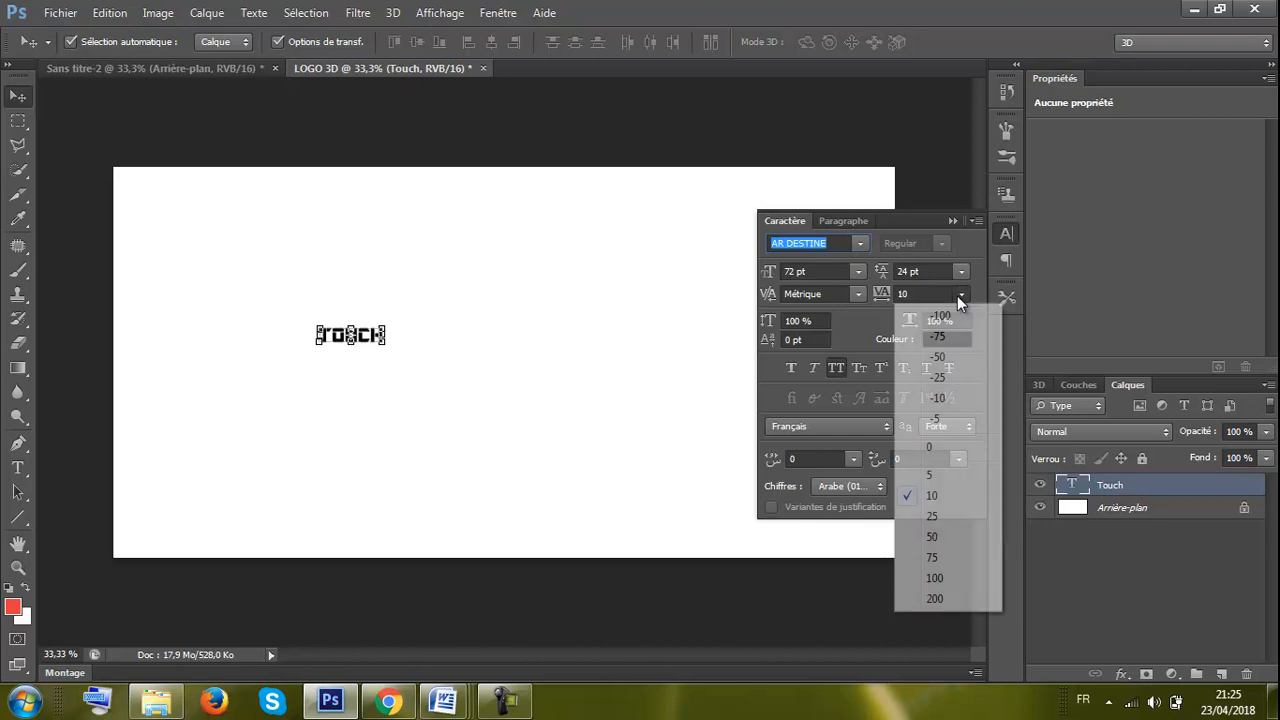
pyautogui.click(942, 357)
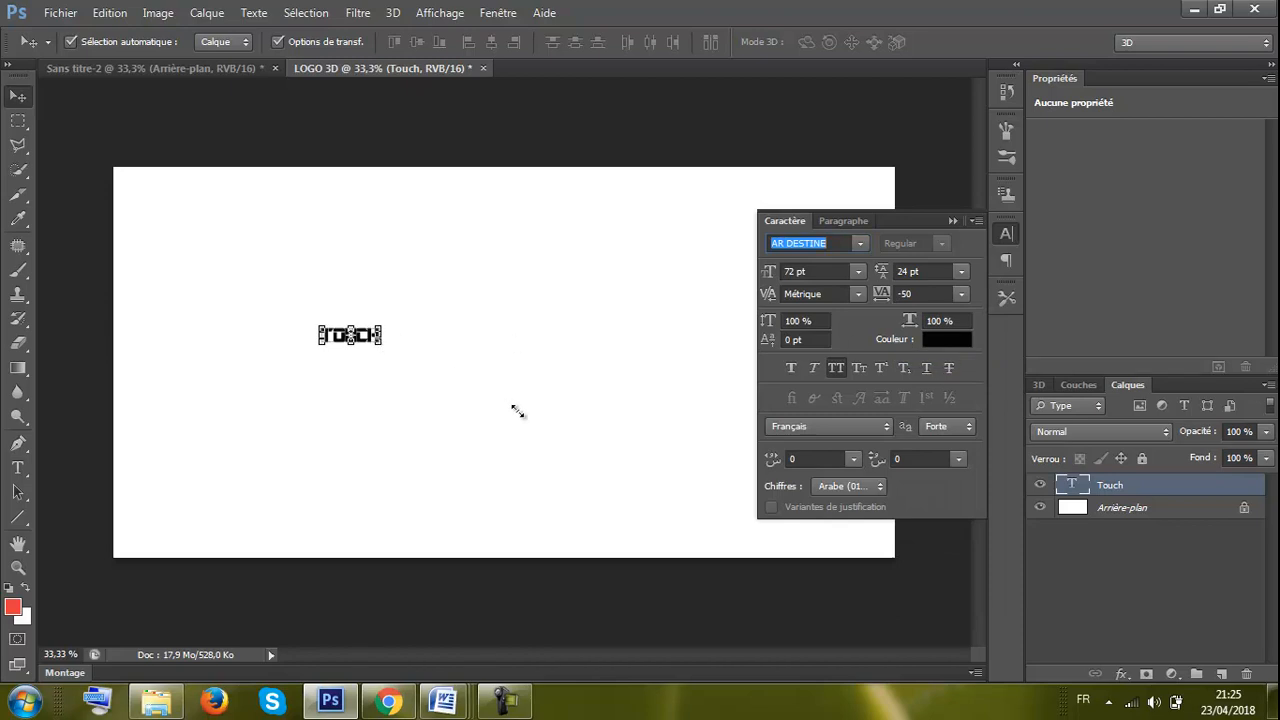
# Scale the TOUCH text up to about 670% width and 686% height and position it near the canvas centre
pyautogui.moveTo(597, 431); pyautogui.dragTo(594, 433)
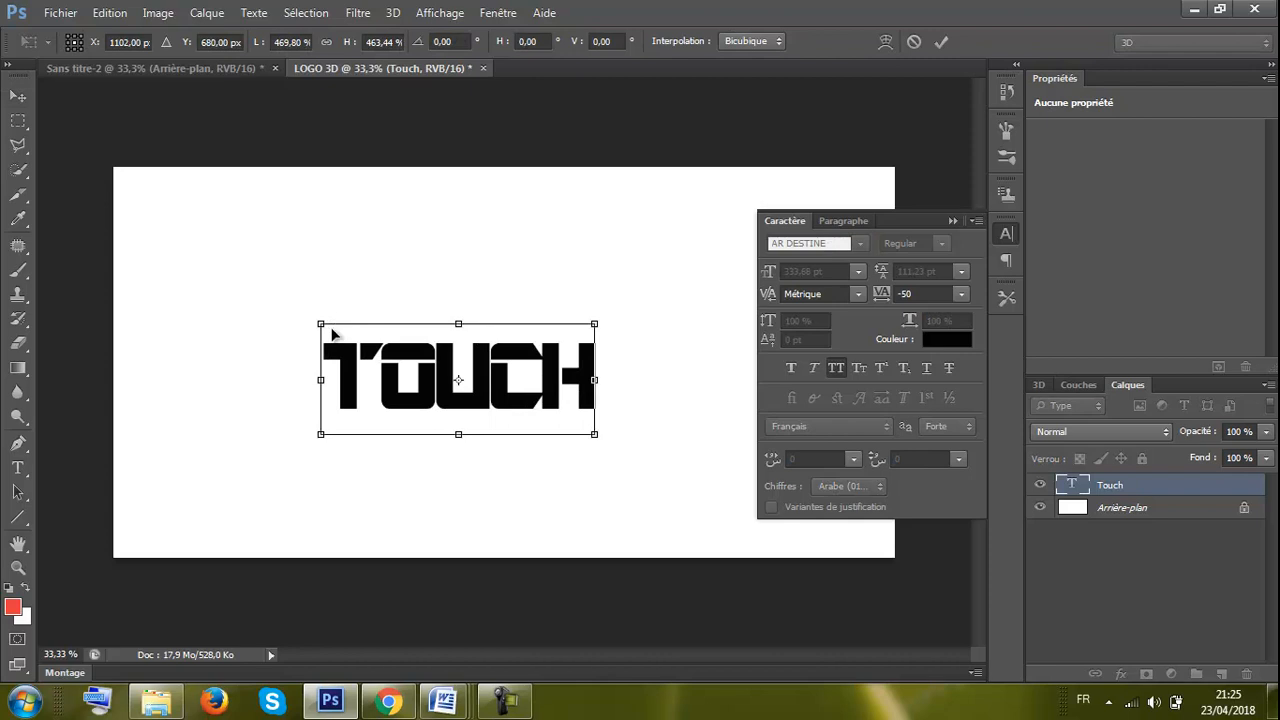
pyautogui.moveTo(320, 324); pyautogui.dragTo(259, 283)
pyautogui.moveTo(478, 396); pyautogui.dragTo(535, 389)
pyautogui.moveTo(691, 438); pyautogui.dragTo(700, 440)
pyautogui.moveTo(583, 400); pyautogui.dragTo(533, 387)
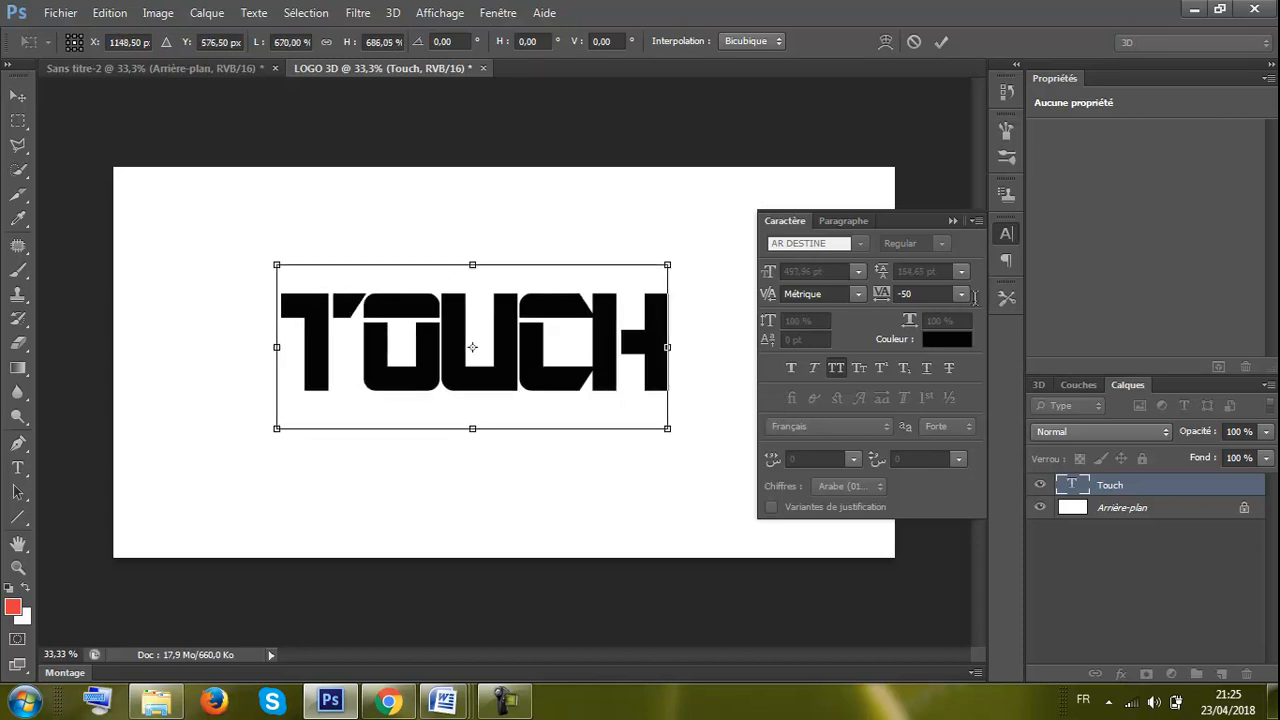
pyautogui.press('Return')
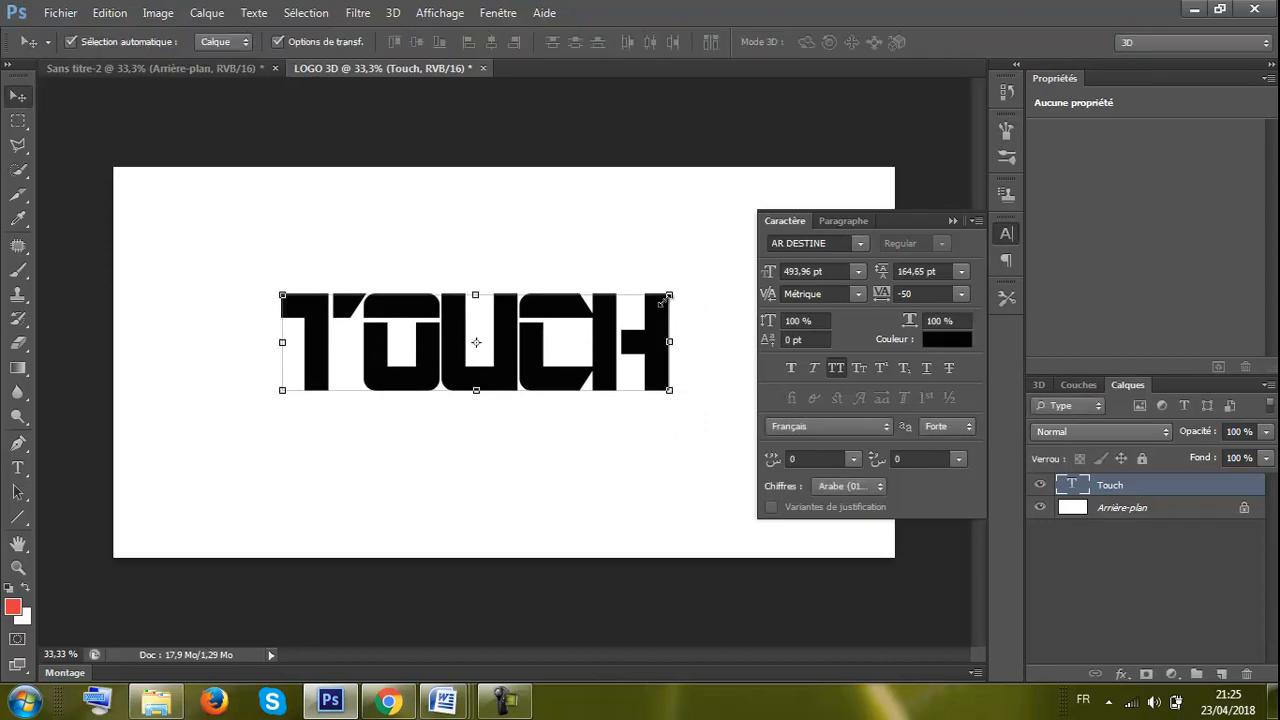
# Set the TOUCH text's tracking to -10 and its colour to teal #3a8b84
pyautogui.click(963, 294)
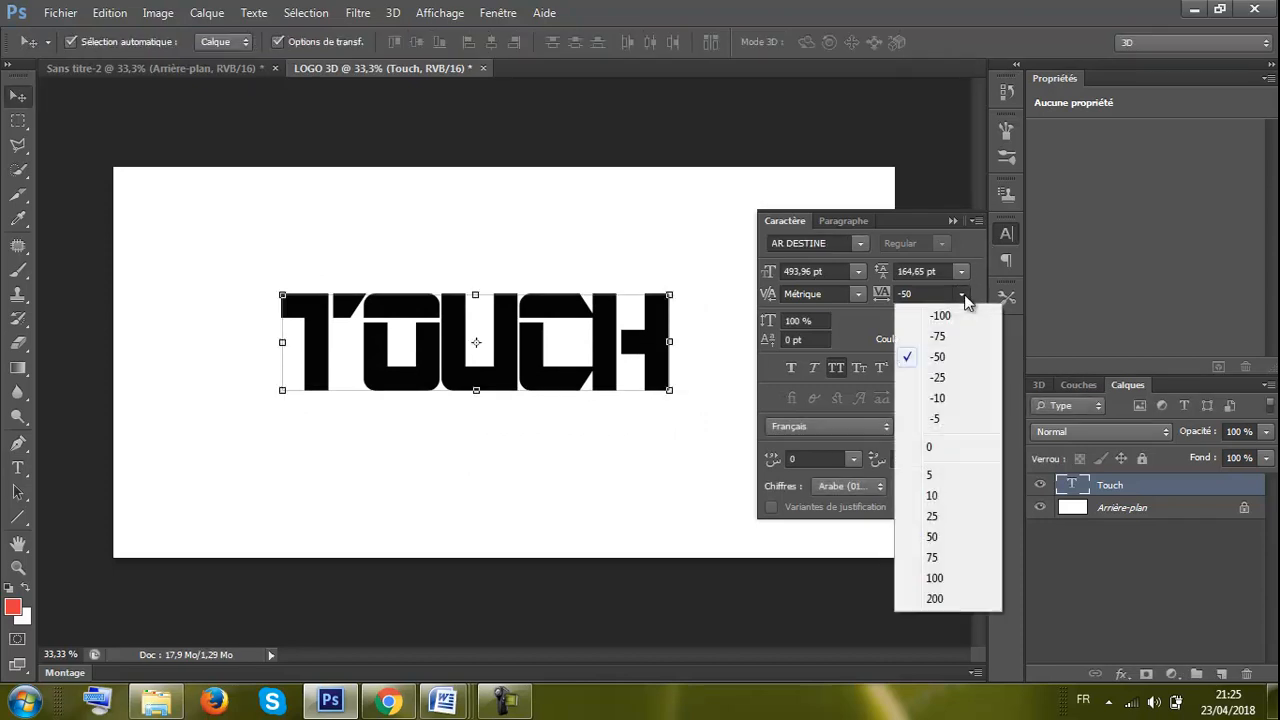
pyautogui.click(939, 400)
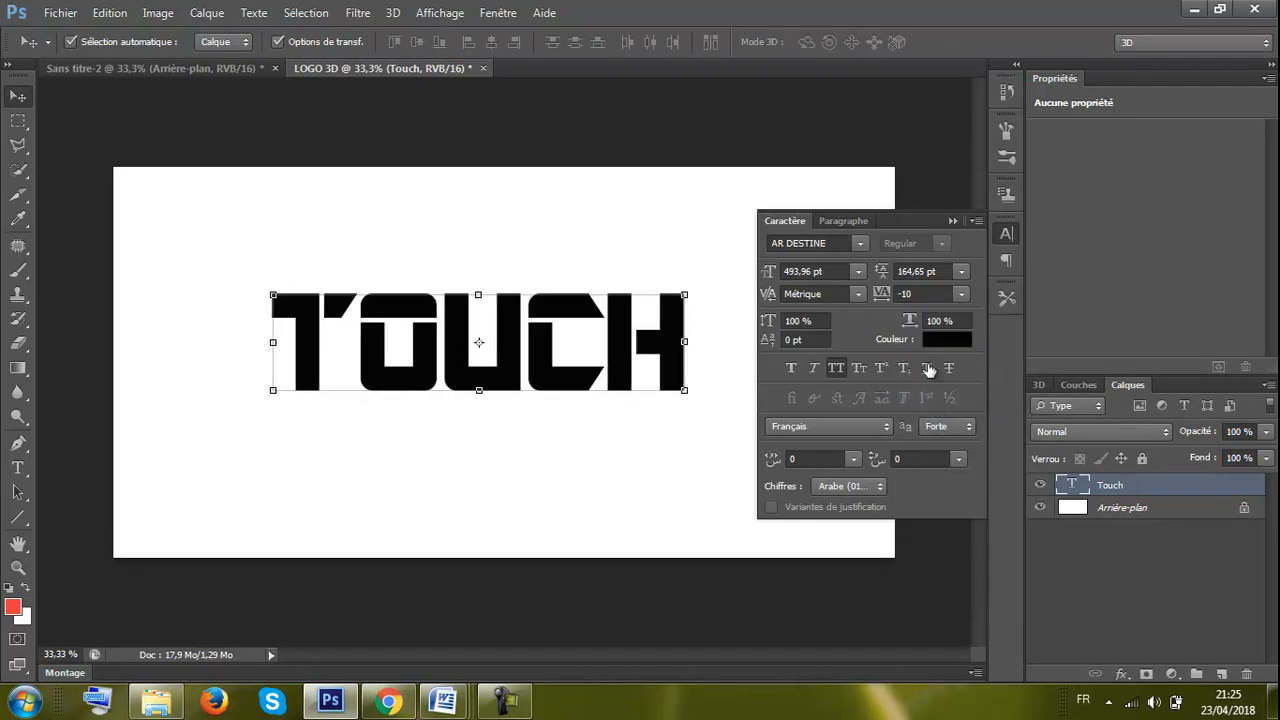
pyautogui.click(946, 339)
pyautogui.click(913, 438)
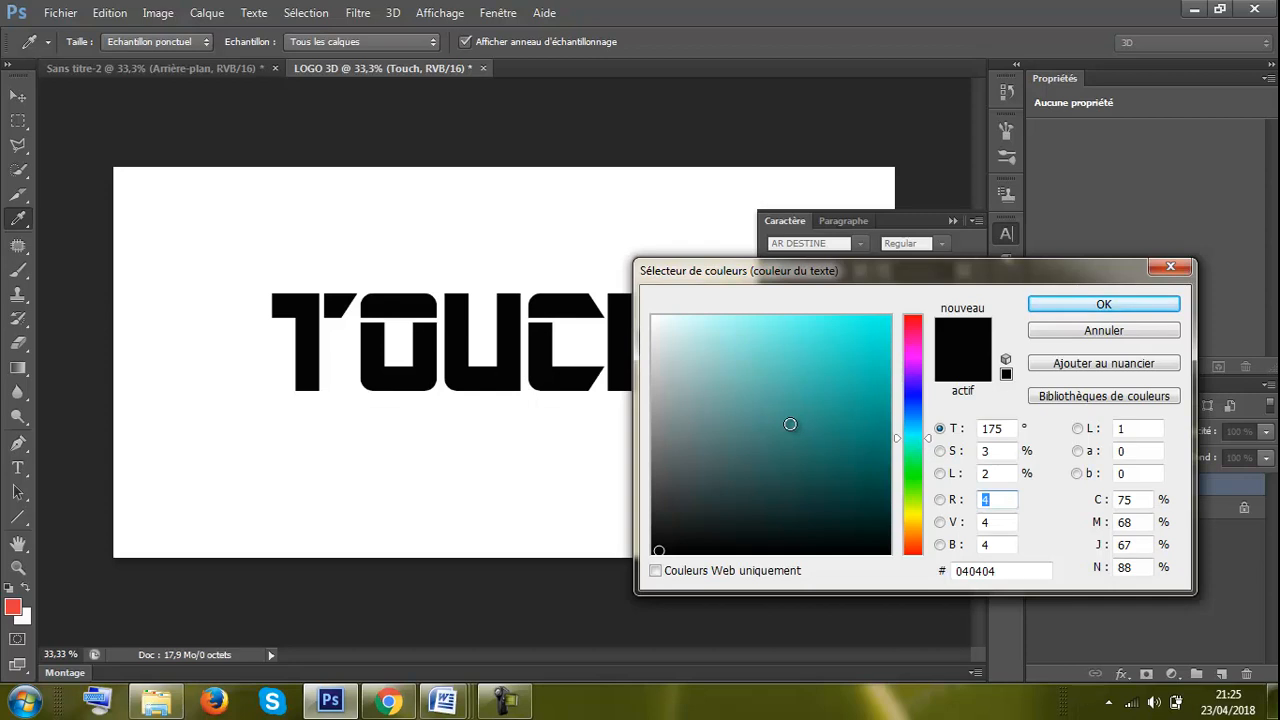
pyautogui.click(790, 424)
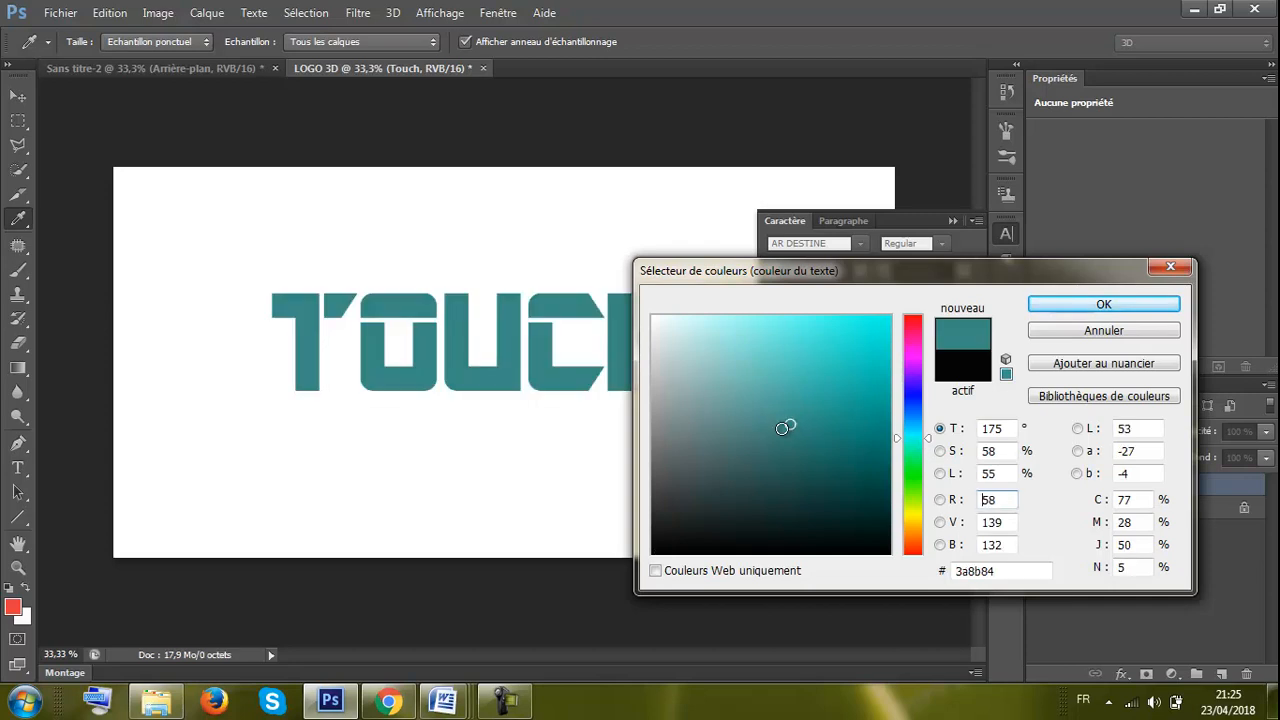
pyautogui.click(1055, 303)
pyautogui.press('v')
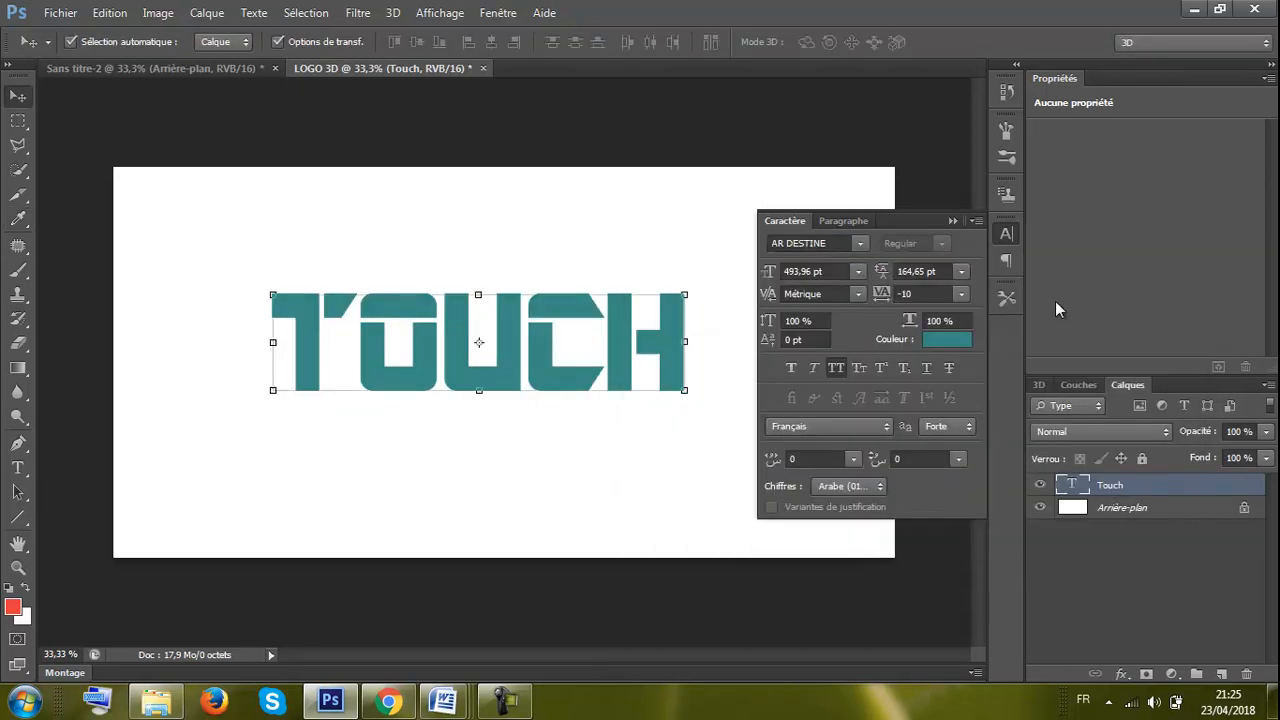
pyautogui.click(1006, 233)
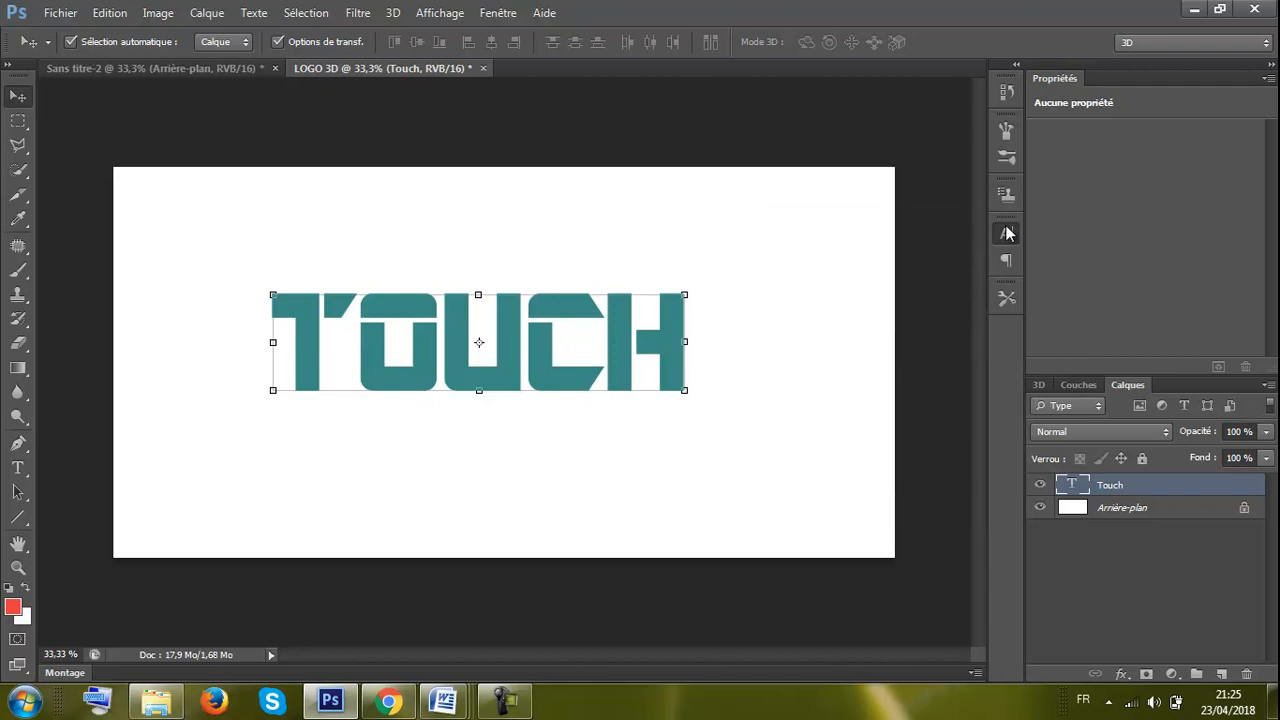
# Create a new 3D extrusion from the Touch text layer
pyautogui.rightClick(1110, 484)
pyautogui.click(1140, 546)
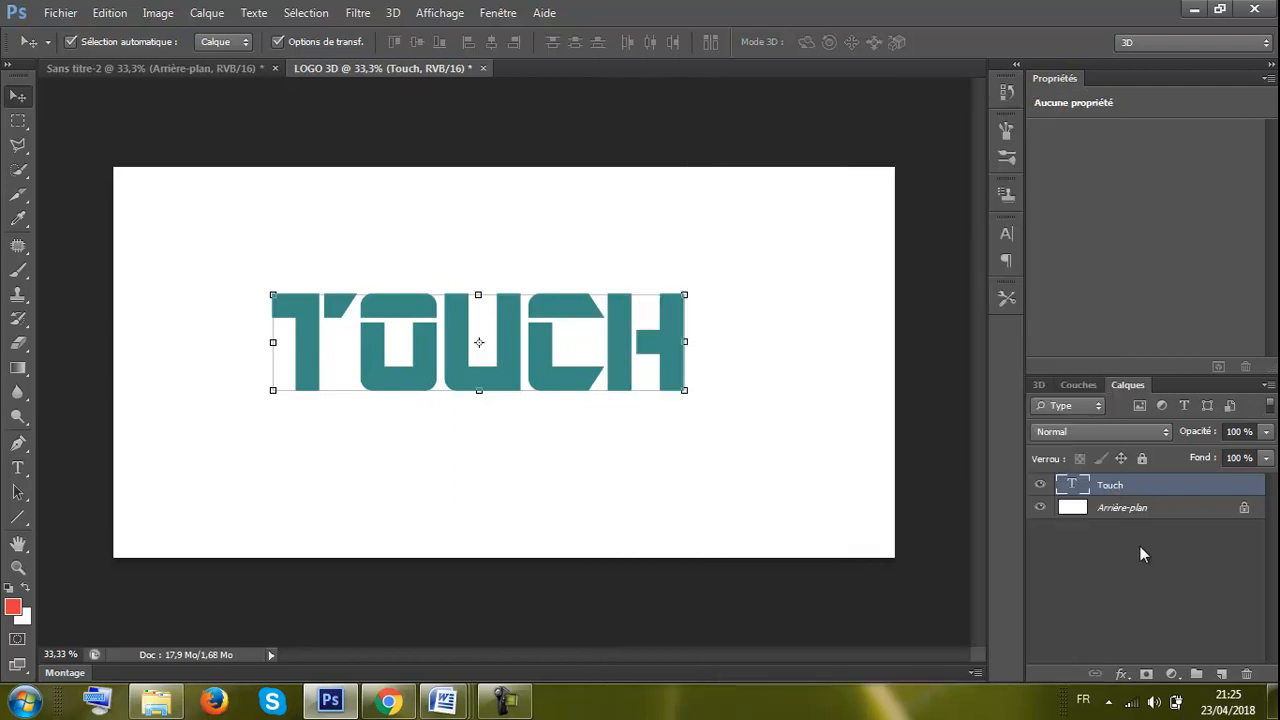
pyautogui.rightClick(1094, 484)
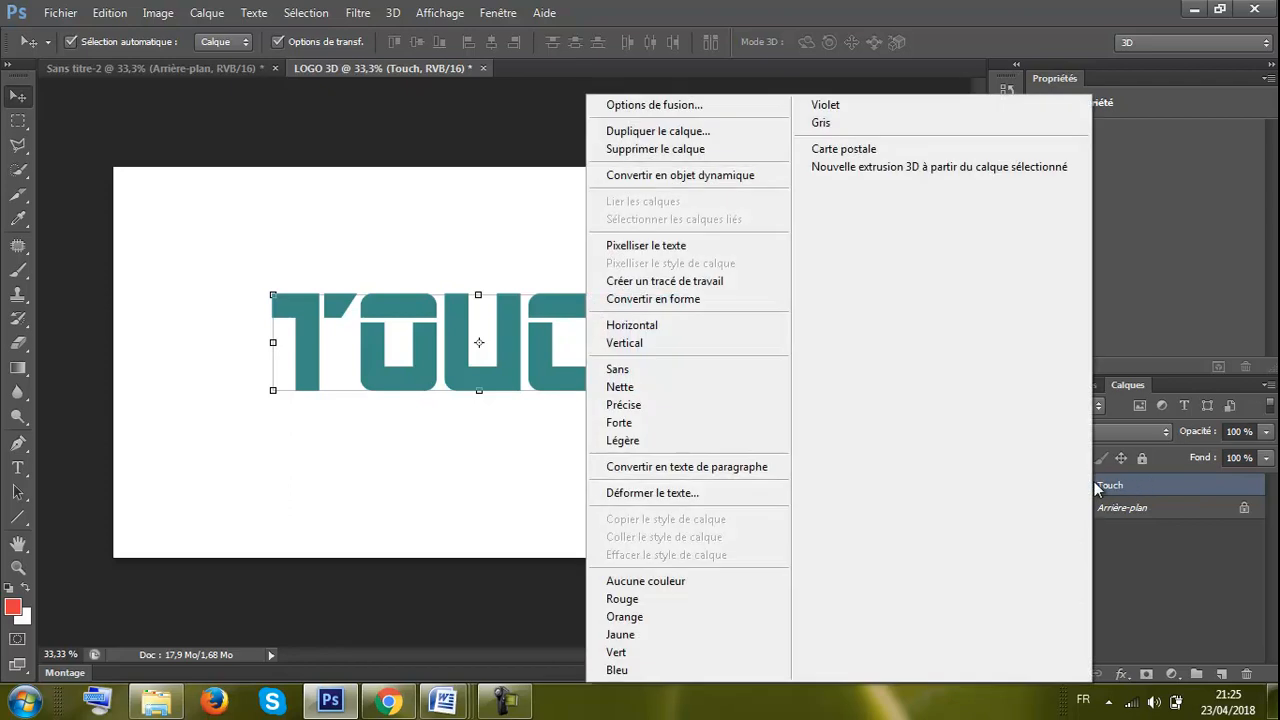
pyautogui.click(876, 167)
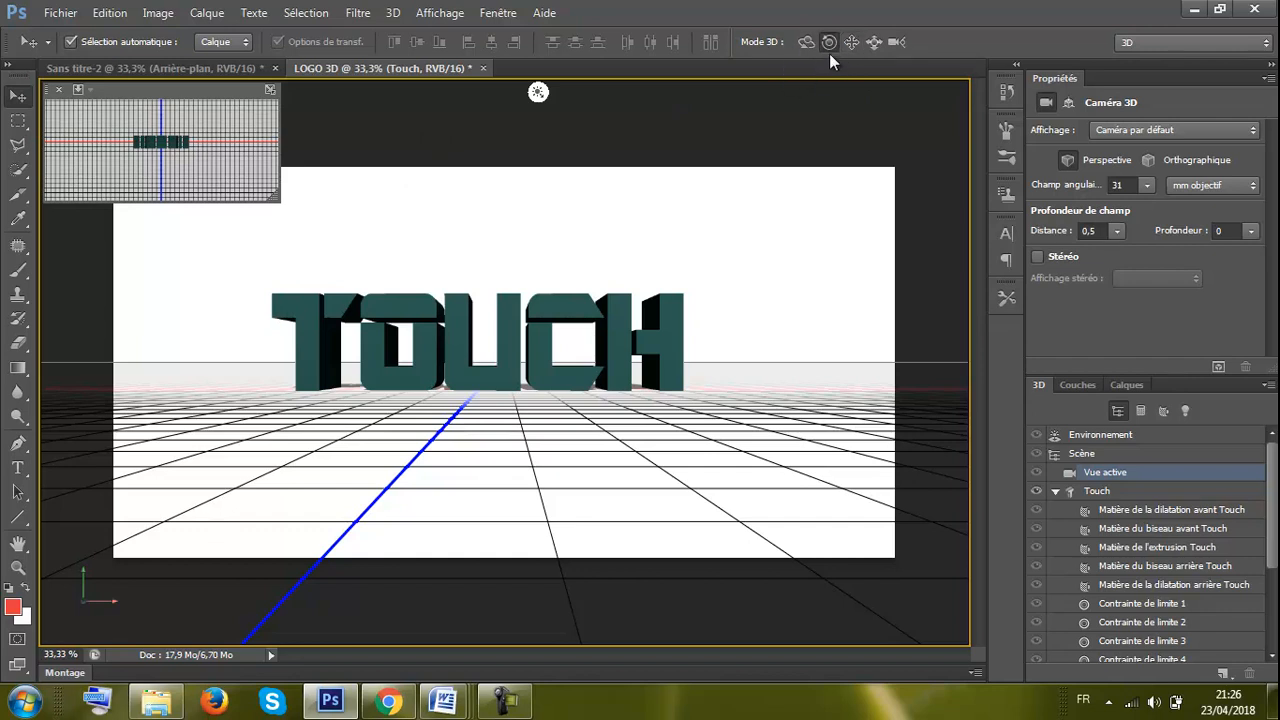
# Apply the Extrusion shape preset to the Touch 3D mesh
pyautogui.click(1110, 493)
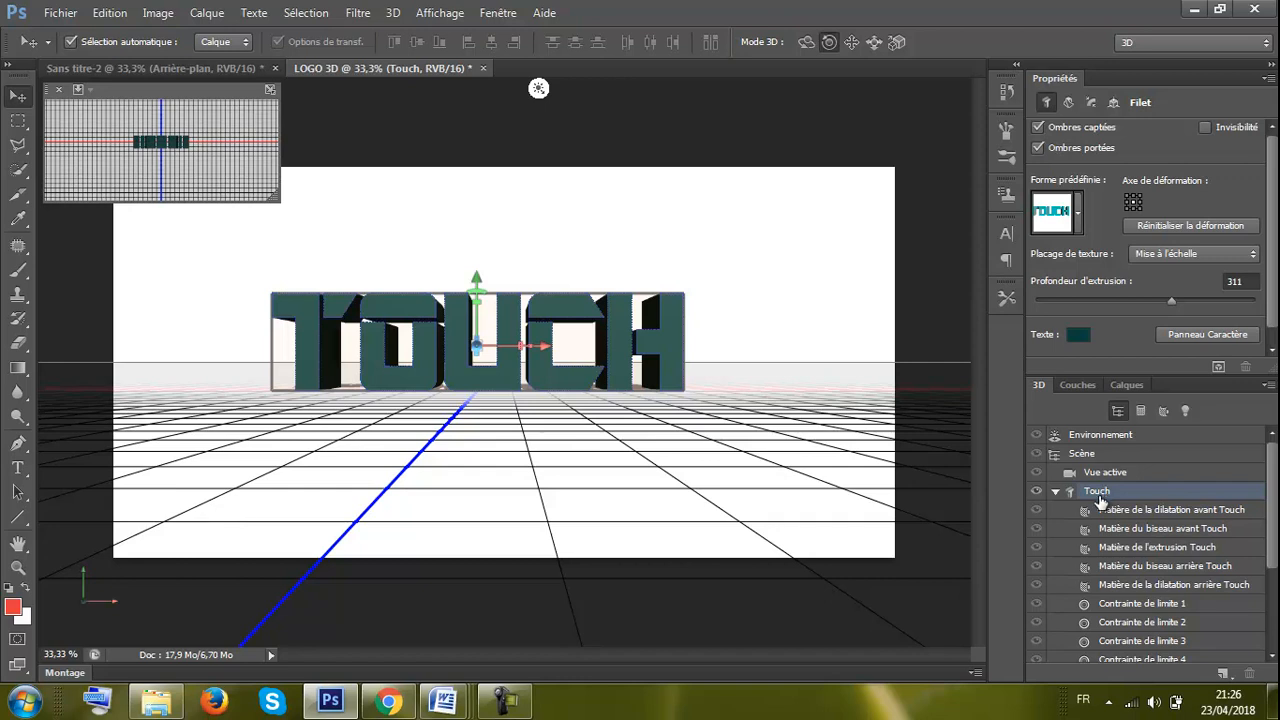
pyautogui.click(1079, 214)
pyautogui.moveTo(1140, 284)
pyautogui.mouseDown()
pyautogui.moveTo(1136, 306)
pyautogui.moveTo(1138, 279)
pyautogui.mouseUp()
pyautogui.click(976, 286)
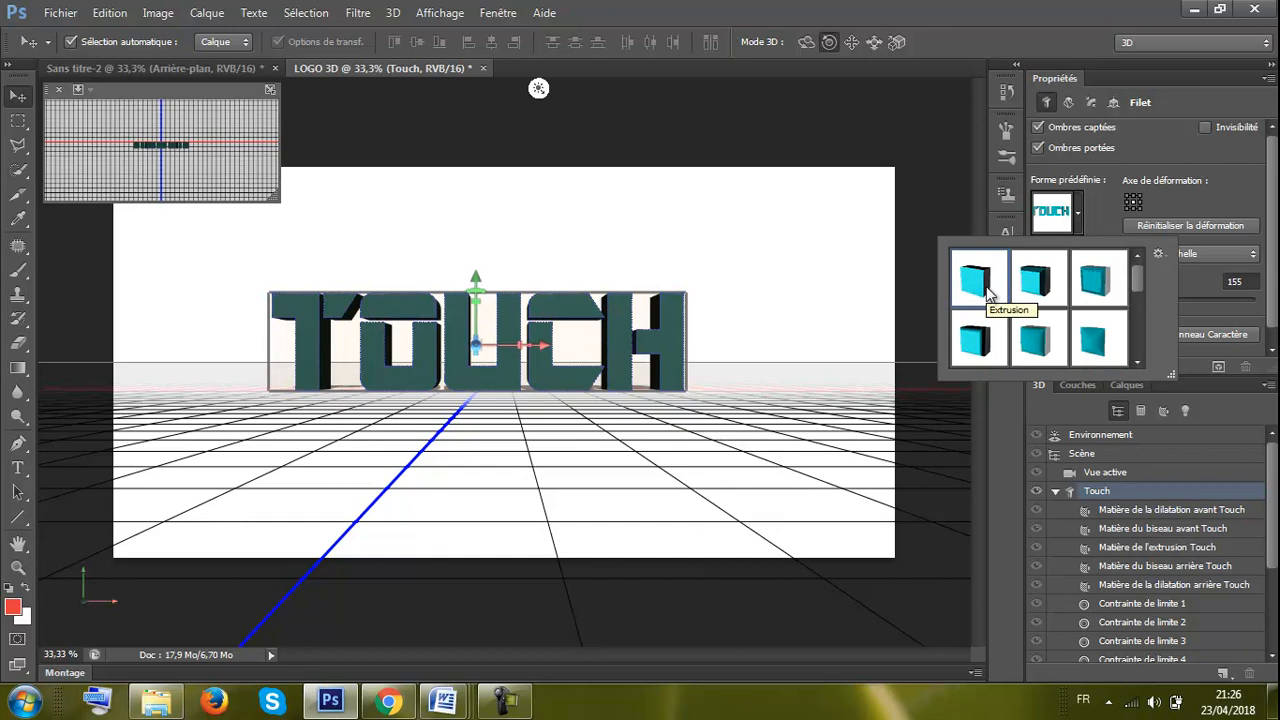
pyautogui.click(1158, 512)
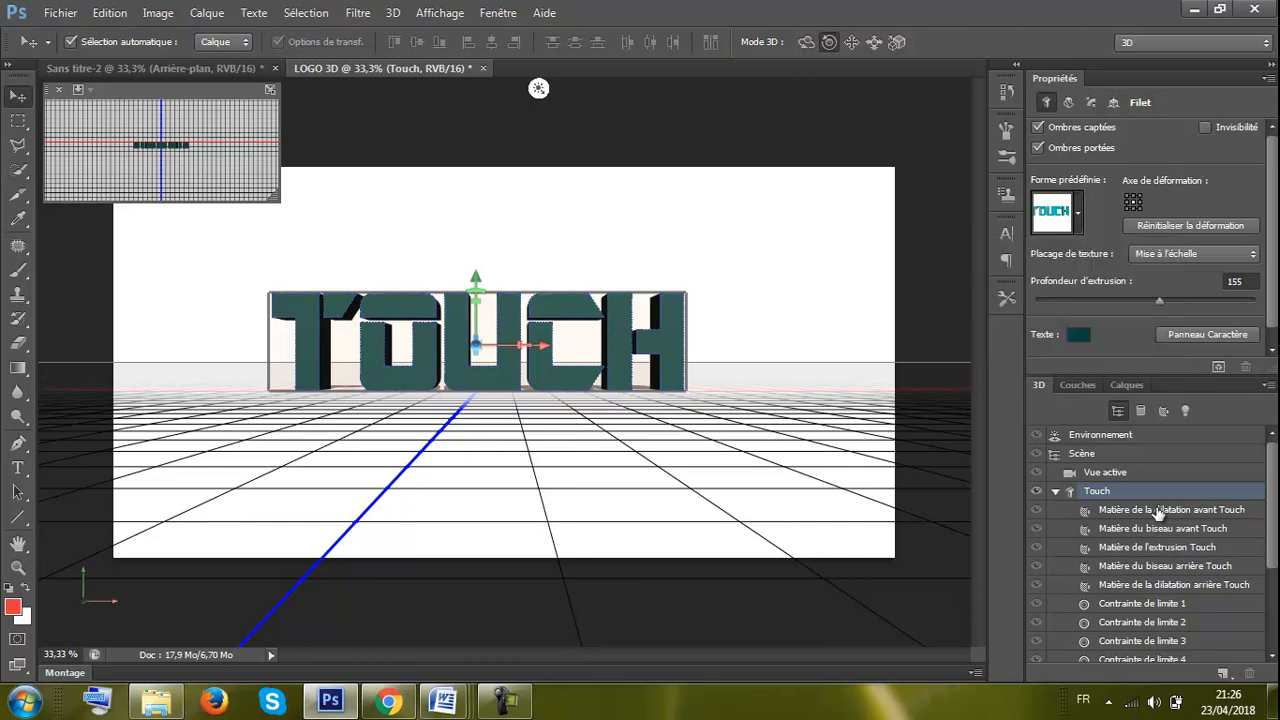
# Set the diffuse colour of the Touch front inflation material to teal #33b3a5
pyautogui.click(1158, 511)
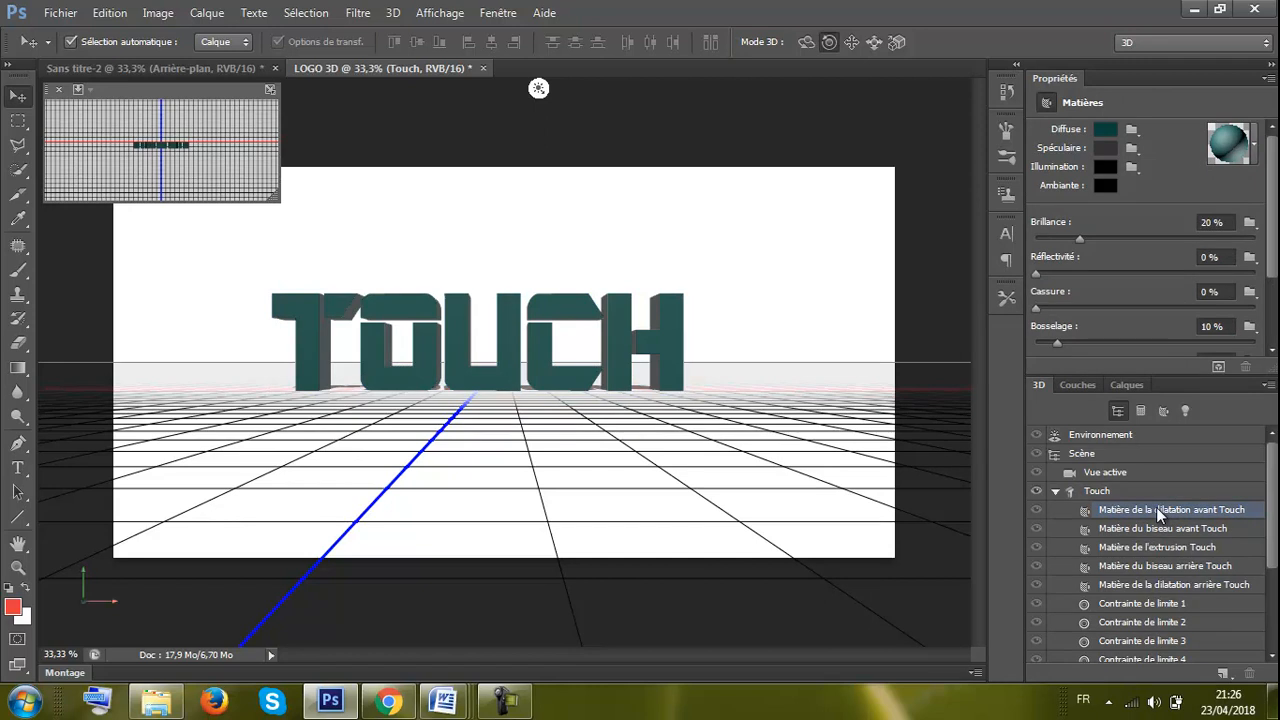
pyautogui.click(1255, 146)
pyautogui.moveTo(1239, 236)
pyautogui.mouseDown()
pyautogui.moveTo(1244, 188)
pyautogui.moveTo(1239, 262)
pyautogui.moveTo(1239, 228)
pyautogui.mouseUp()
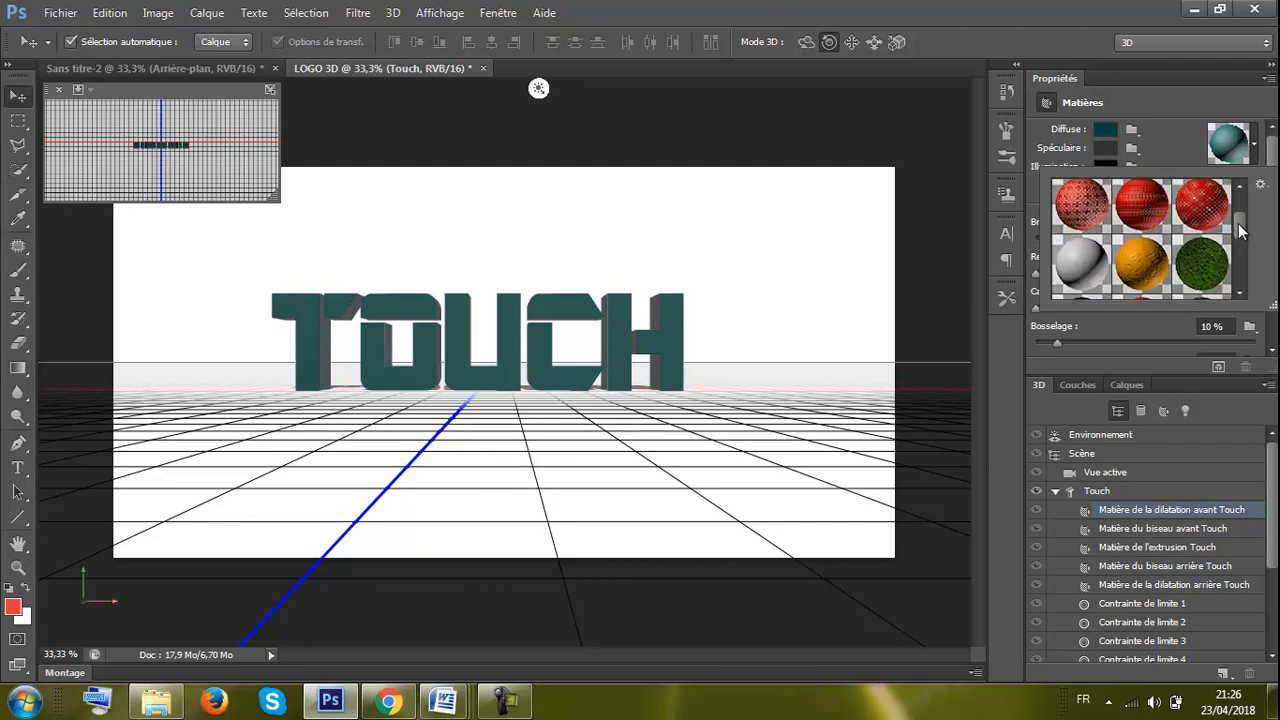
pyautogui.click(1237, 166)
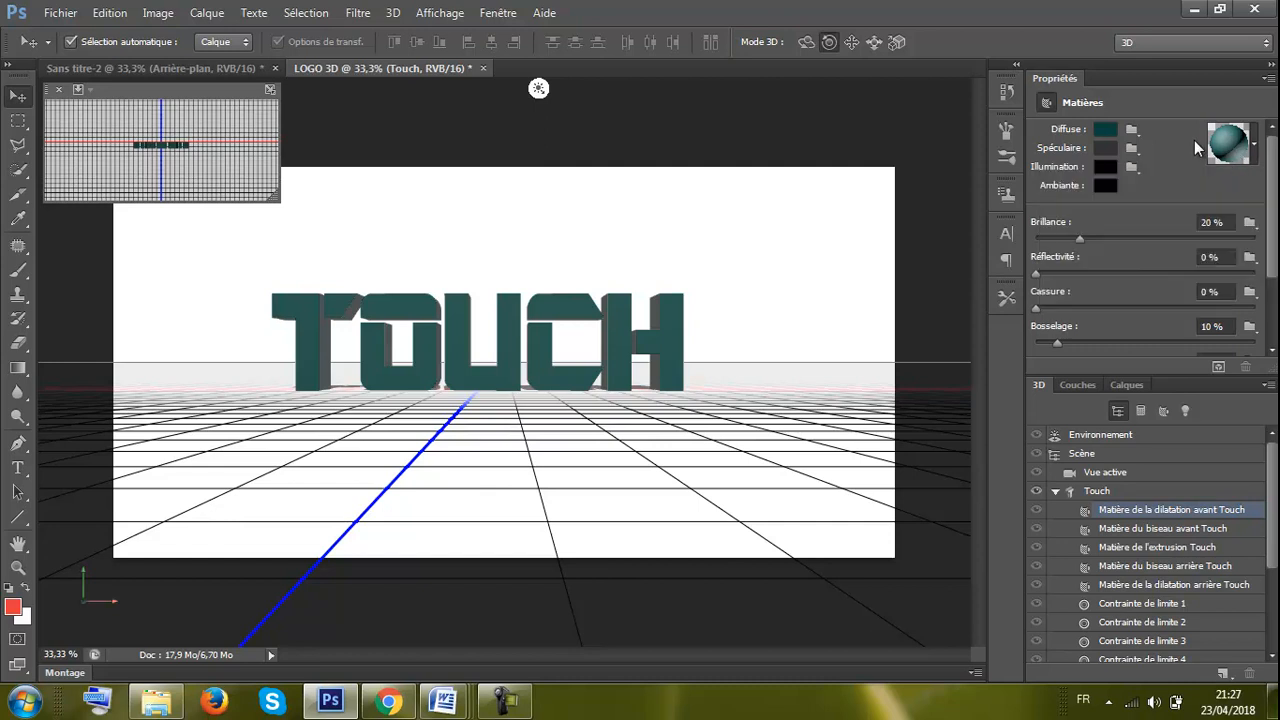
pyautogui.click(1252, 159)
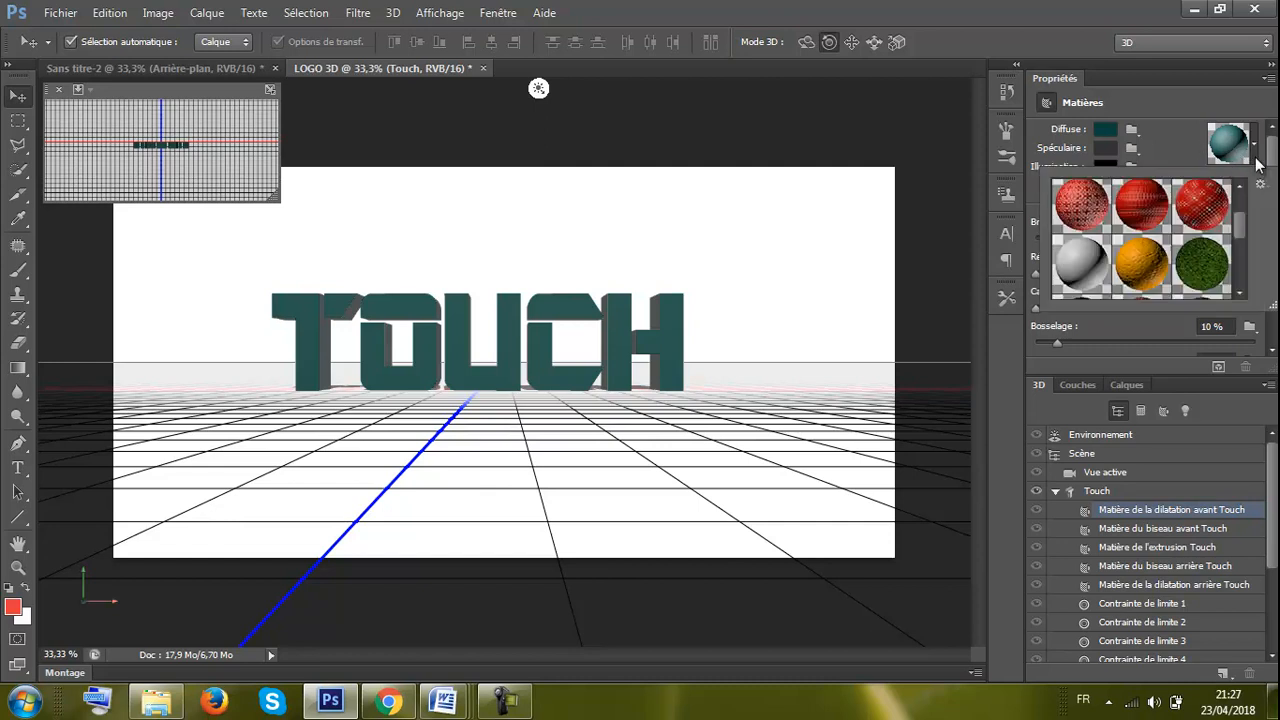
pyautogui.click(1173, 125)
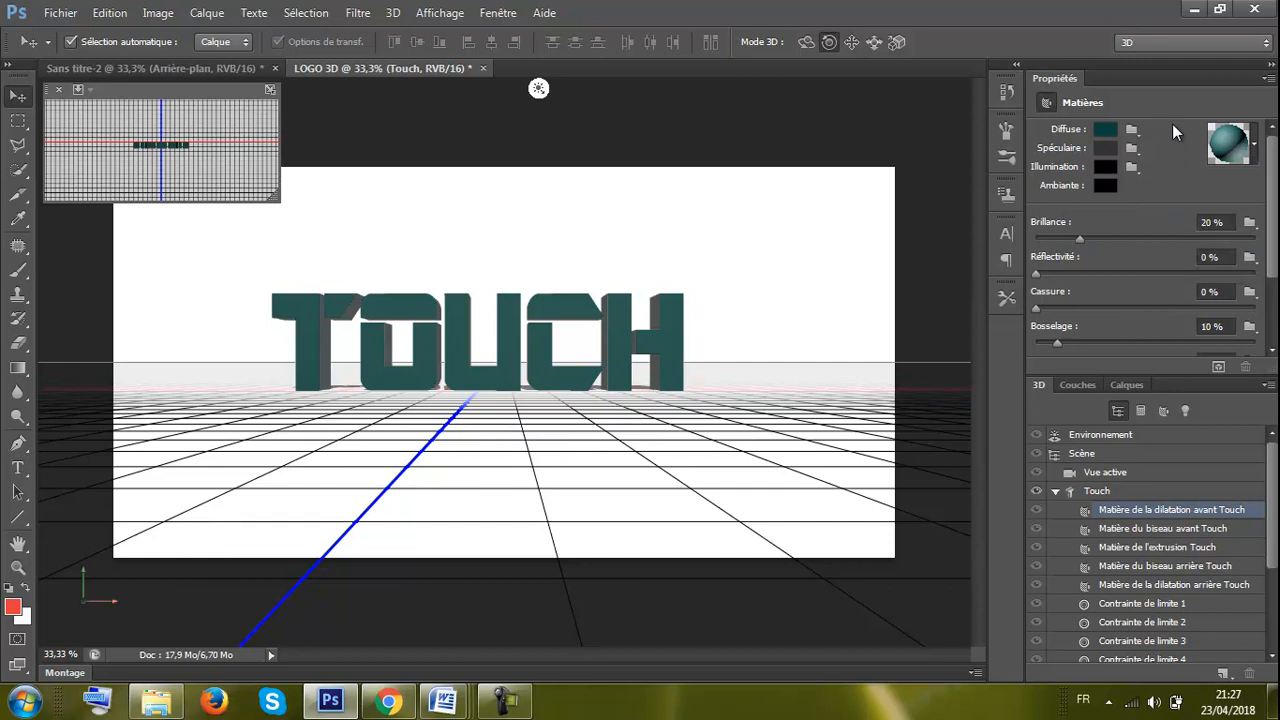
pyautogui.click(1109, 129)
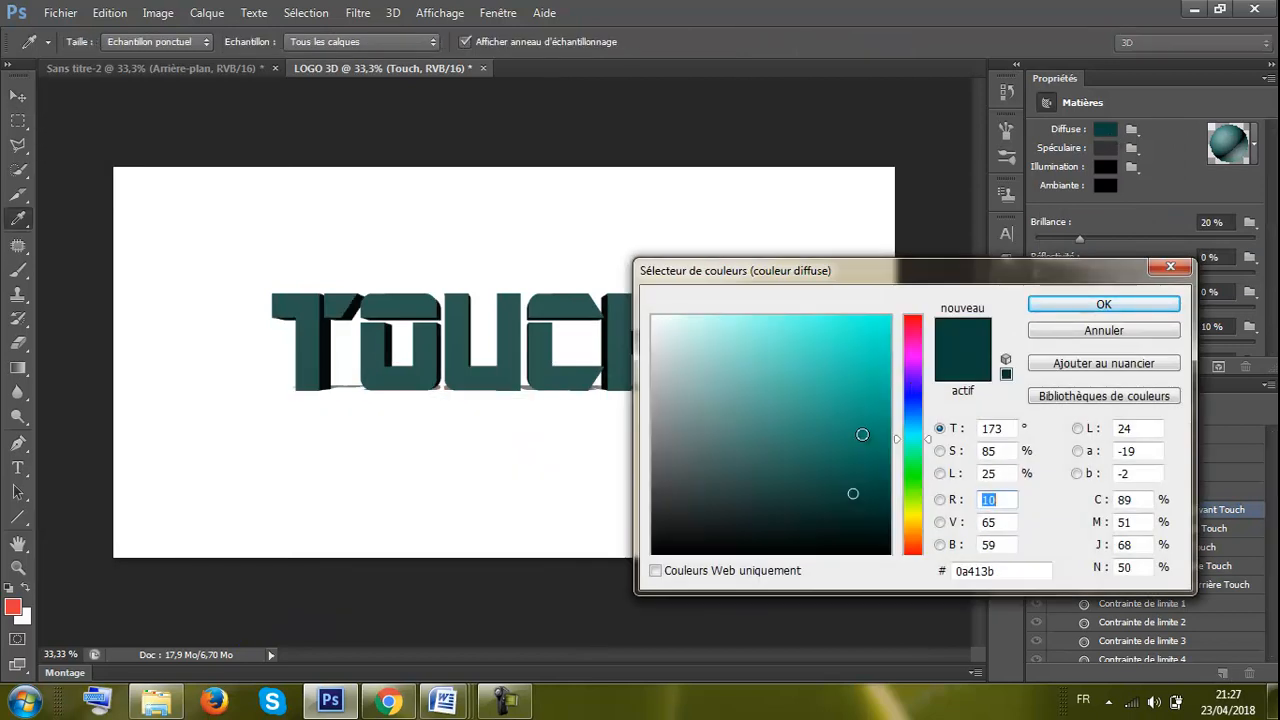
pyautogui.click(845, 392)
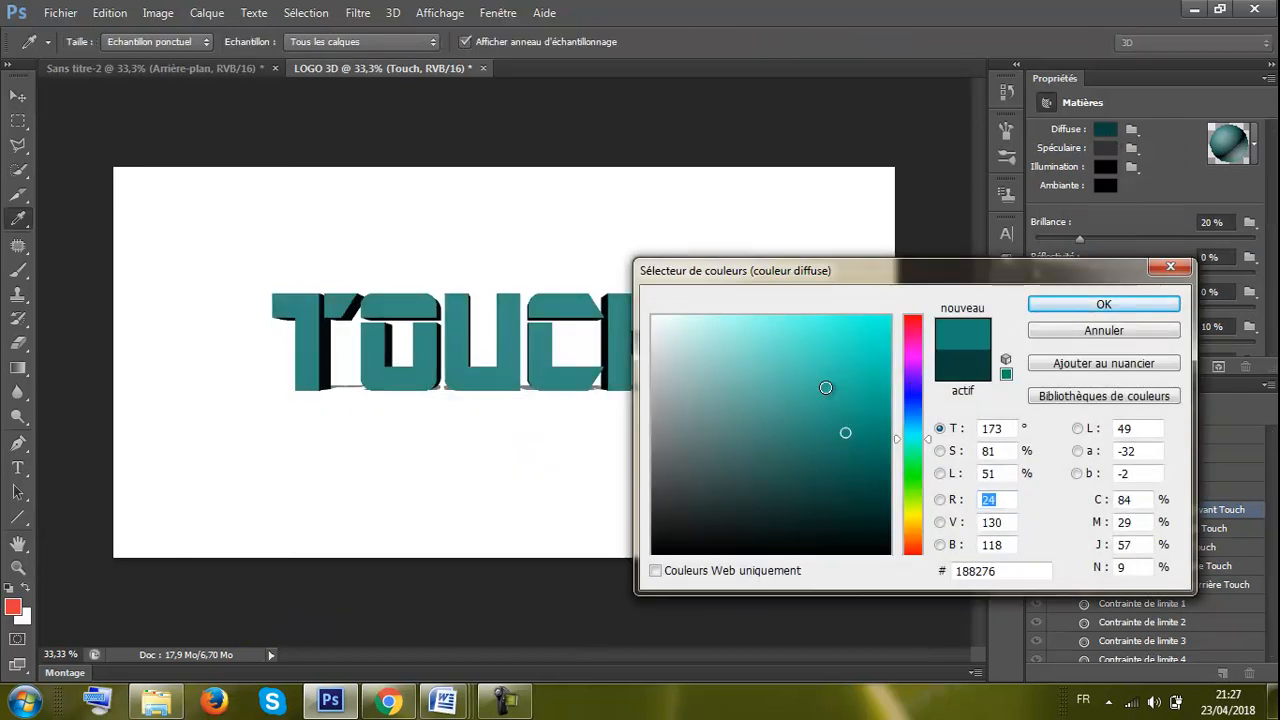
pyautogui.click(823, 386)
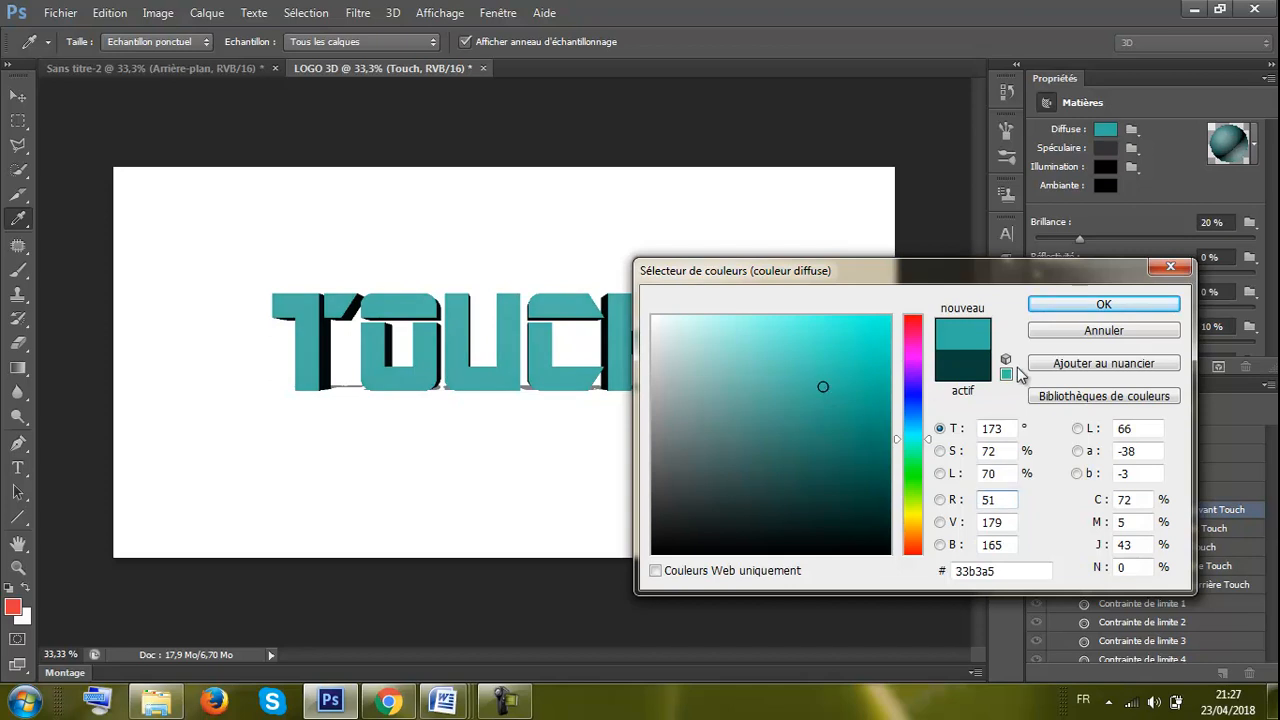
pyautogui.click(1073, 296)
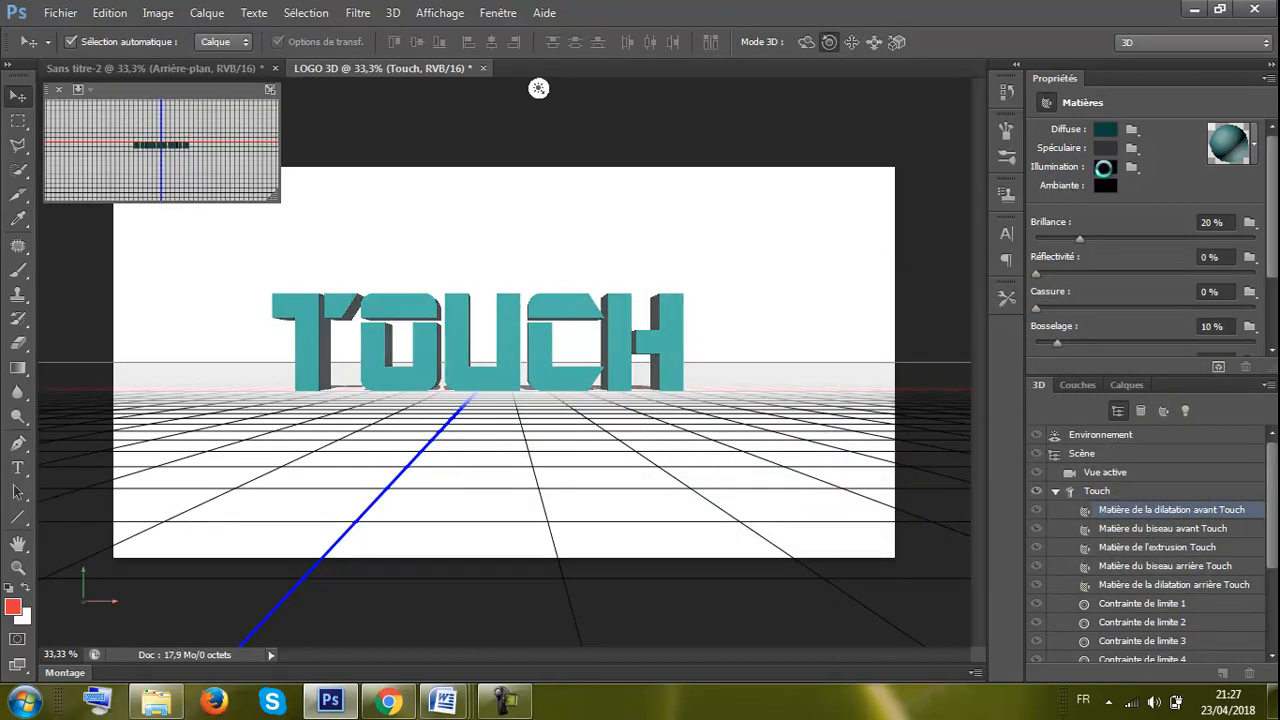
# Set the diffuse colour of the Touch extrusion material to yellow-green, about #d1e54a
pyautogui.click(1161, 547)
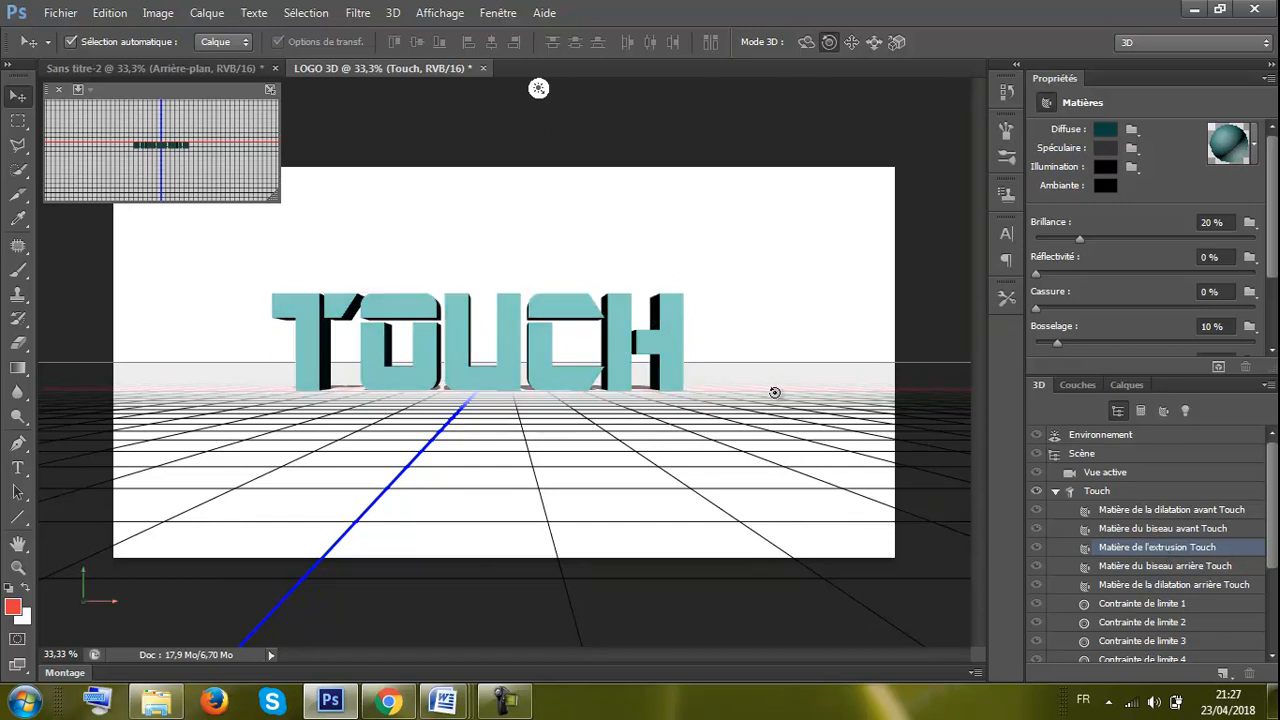
pyautogui.click(1254, 145)
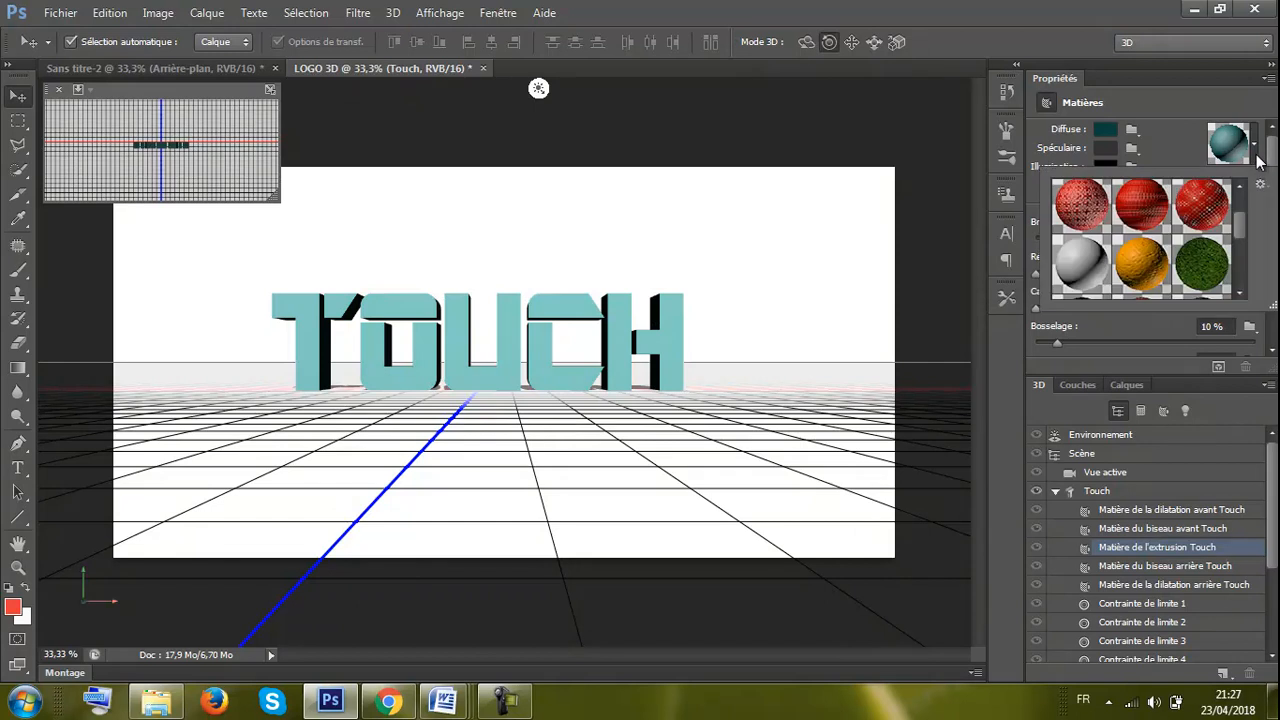
pyautogui.scroll(-2, 1245, 240)
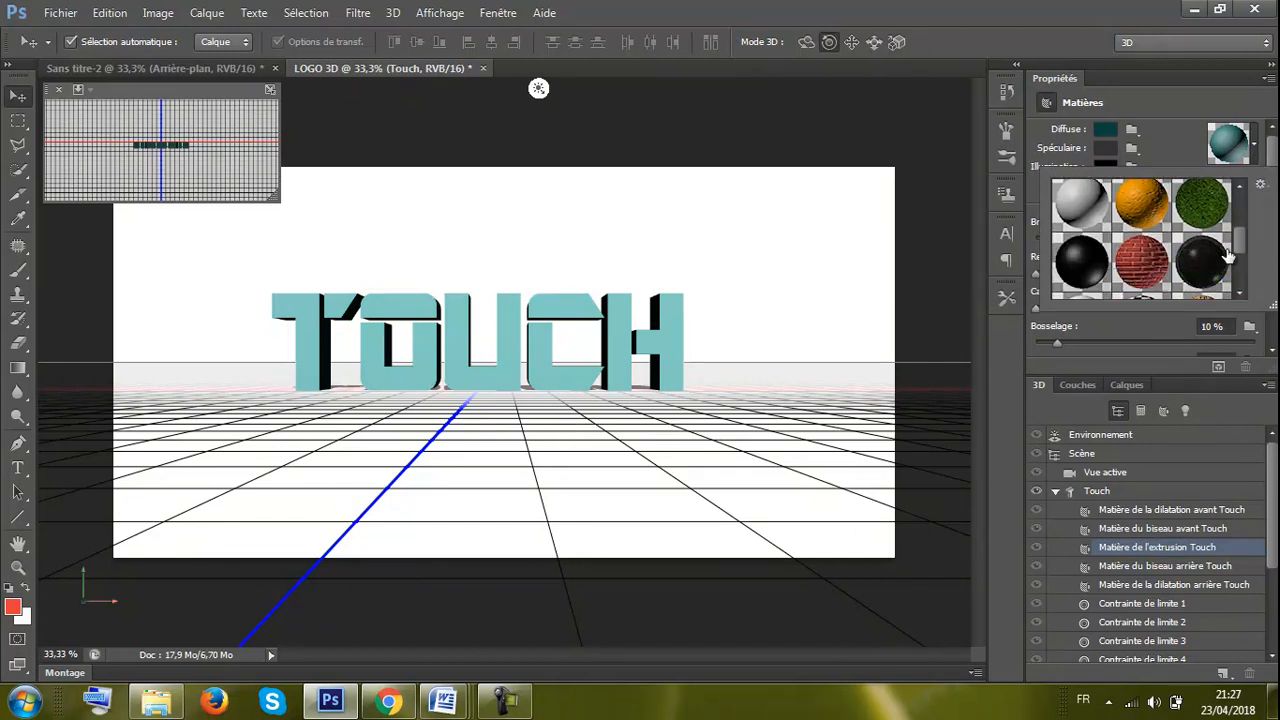
pyautogui.scroll(2, 1247, 242)
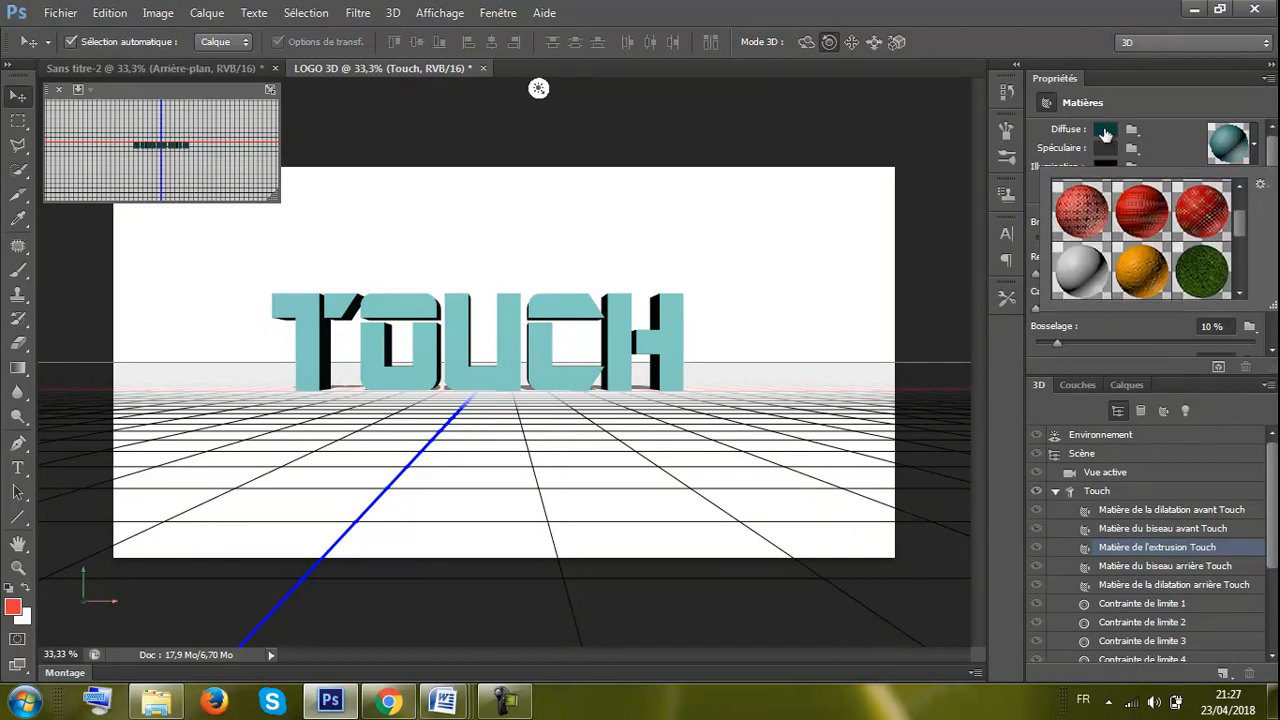
pyautogui.click(1105, 134)
pyautogui.click(1105, 134)
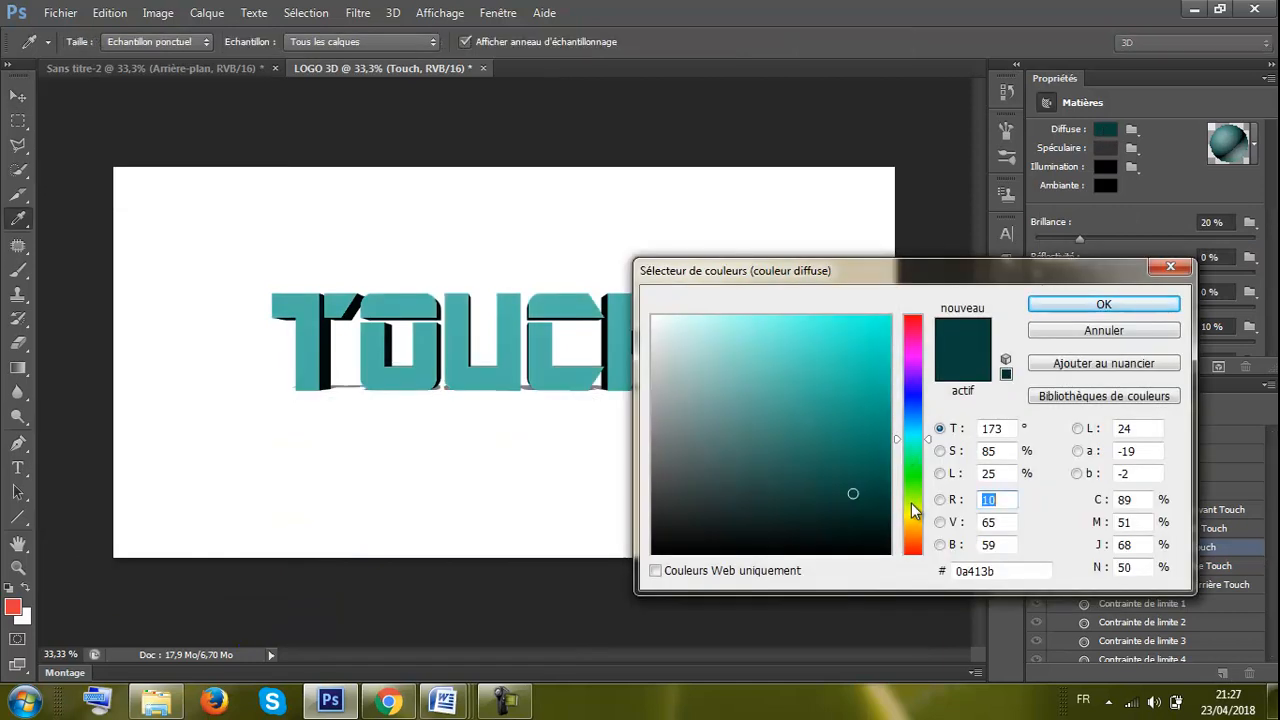
pyautogui.click(906, 508)
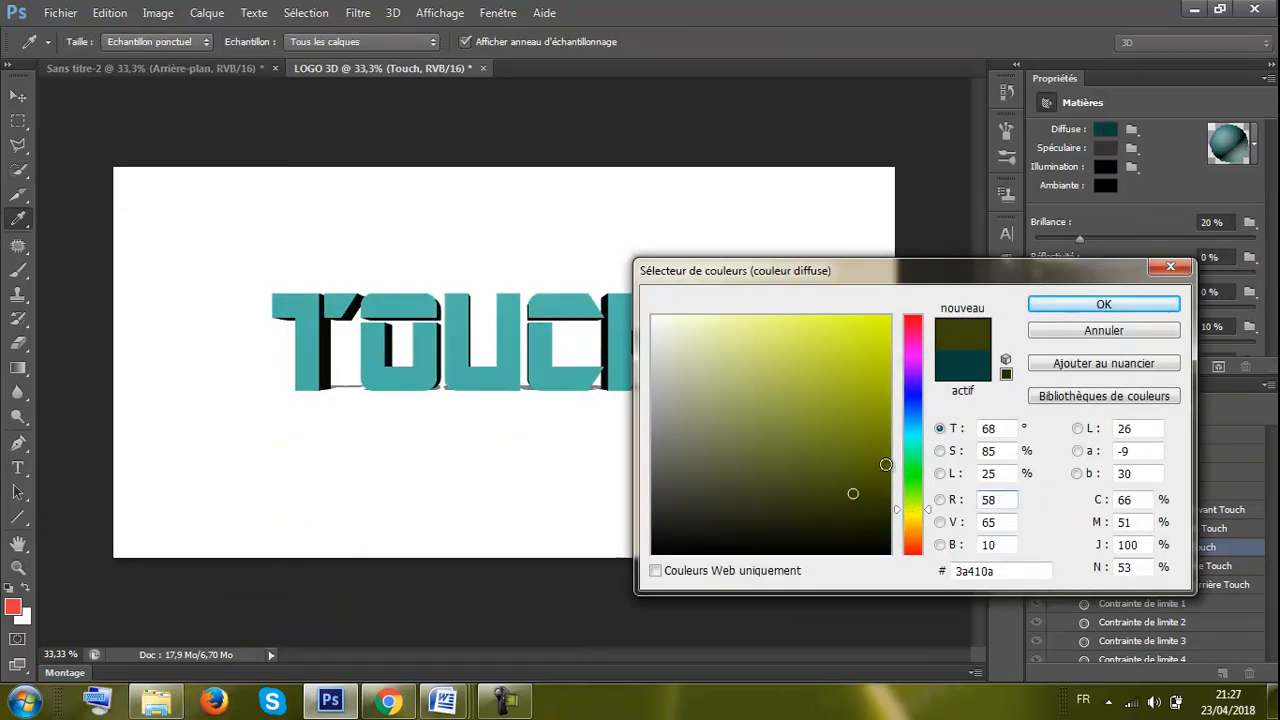
pyautogui.click(872, 348)
pyautogui.click(811, 336)
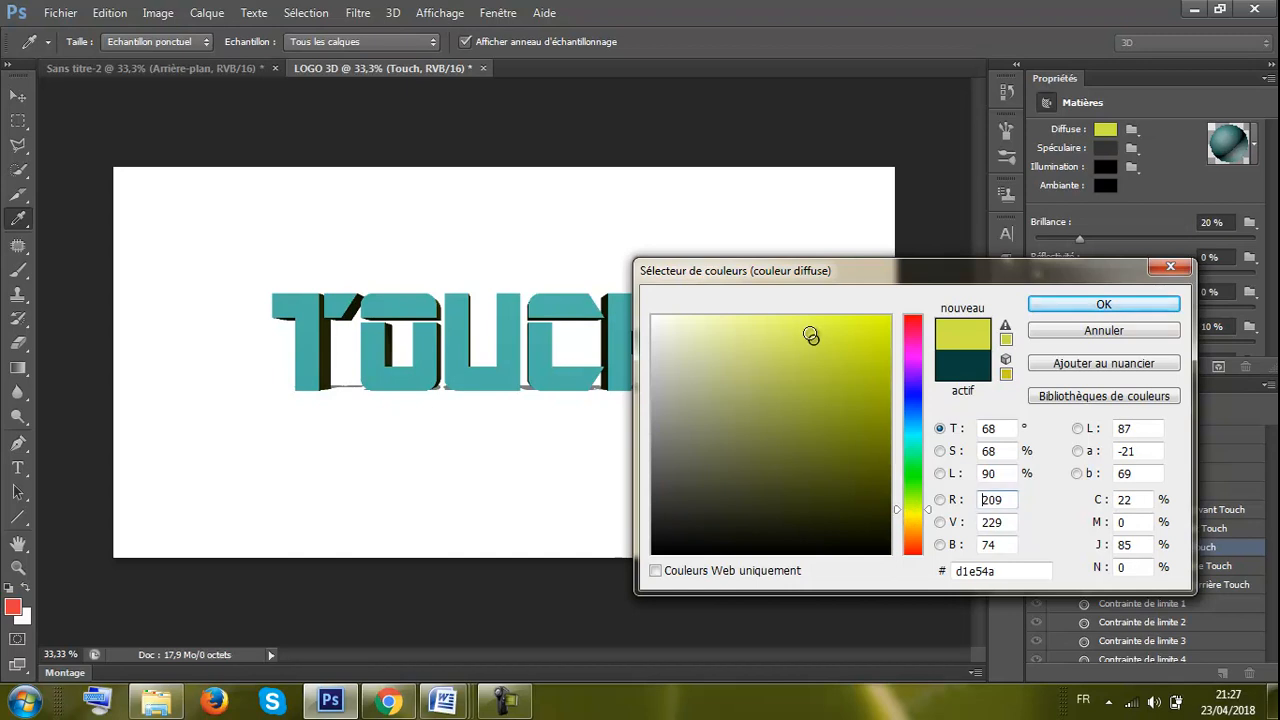
pyautogui.moveTo(811, 336); pyautogui.dragTo(811, 334)
pyautogui.click(1118, 312)
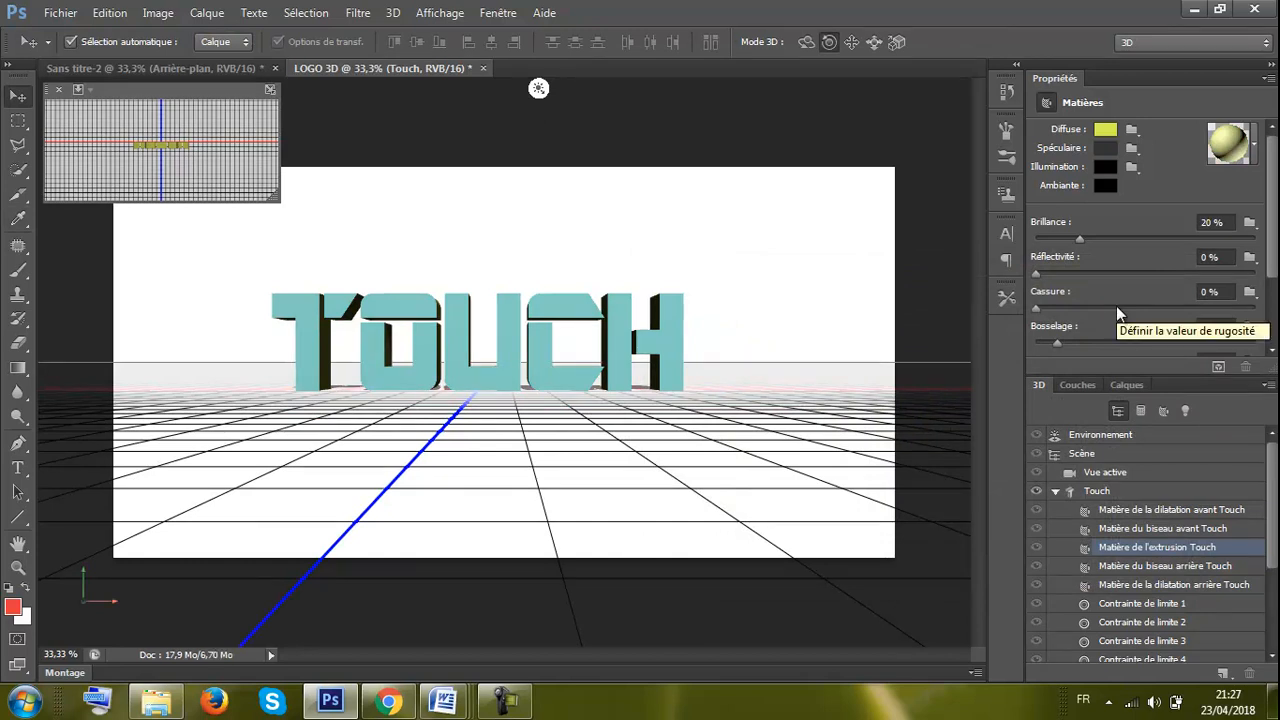
# Convert the Arrière-plan background layer into a 3D postcard
pyautogui.click(1089, 385)
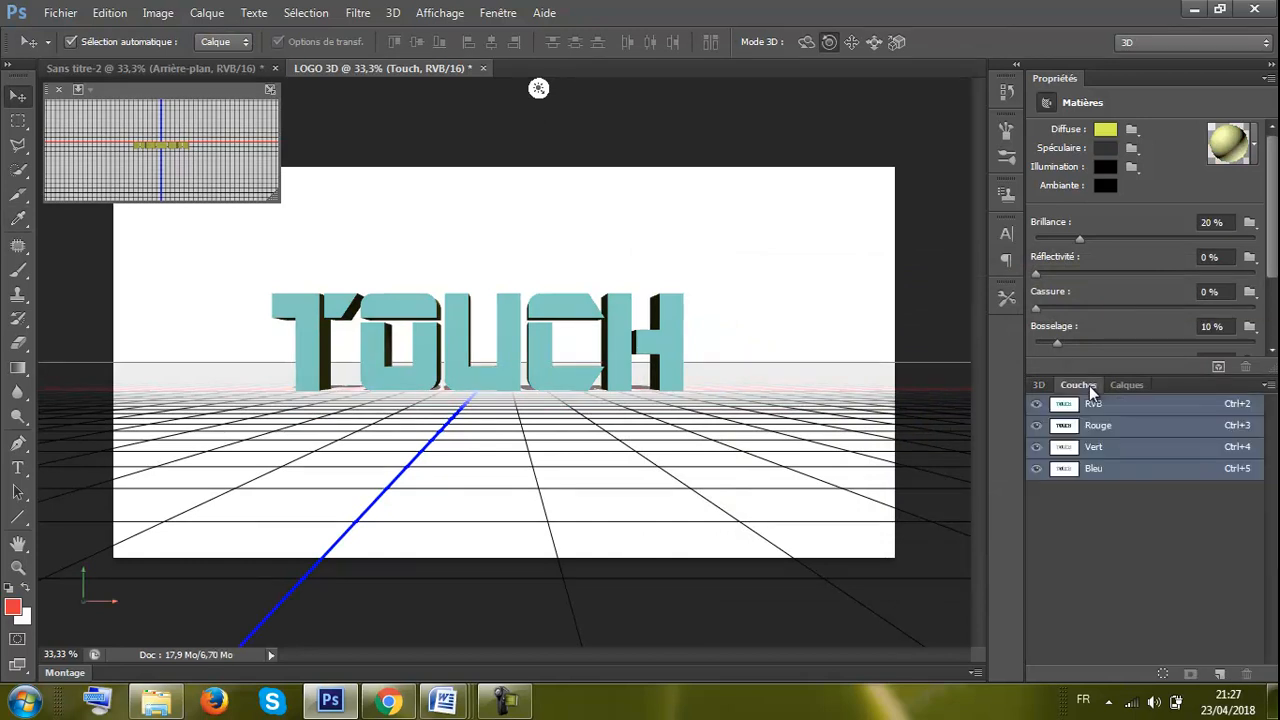
pyautogui.click(1127, 386)
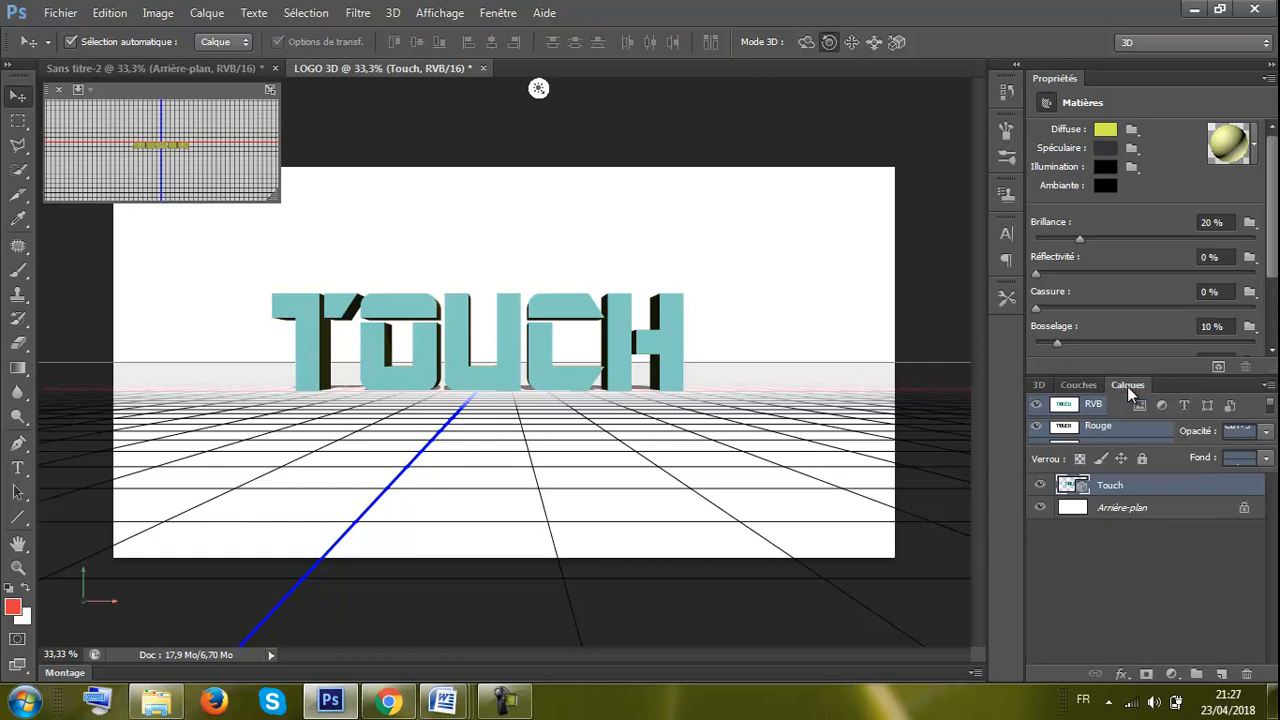
pyautogui.click(1110, 511)
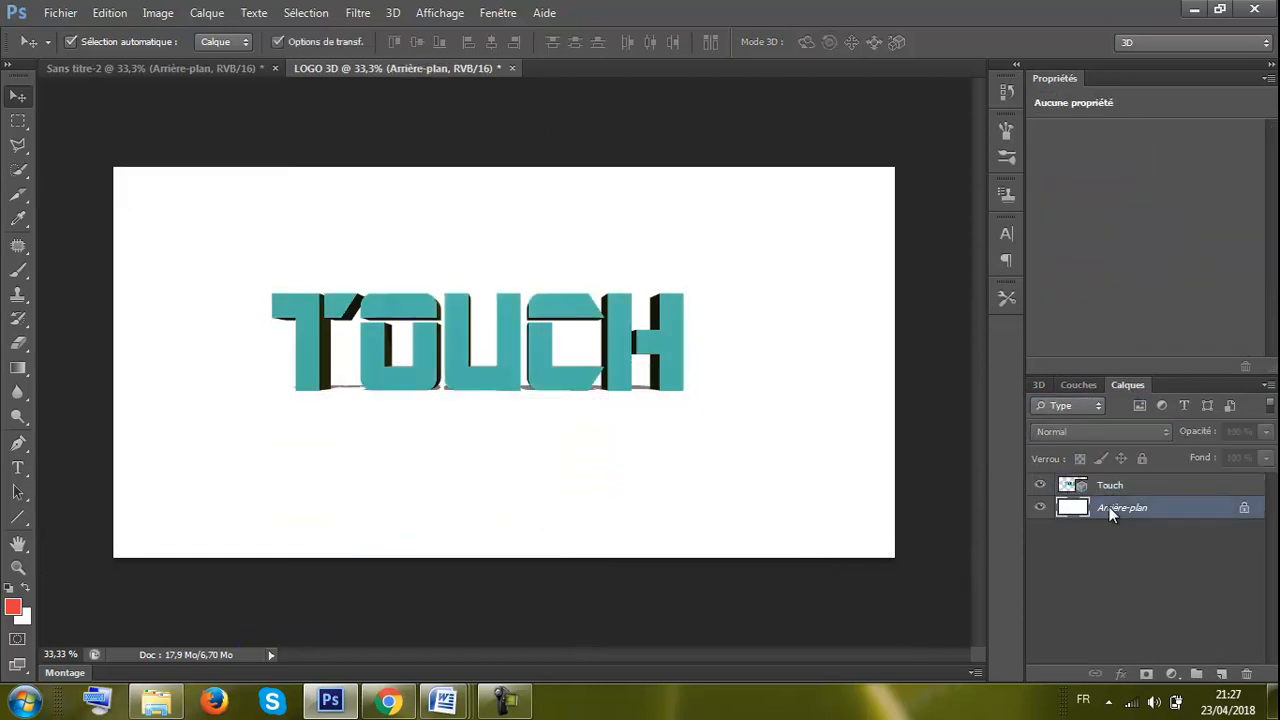
pyautogui.rightClick(1110, 511)
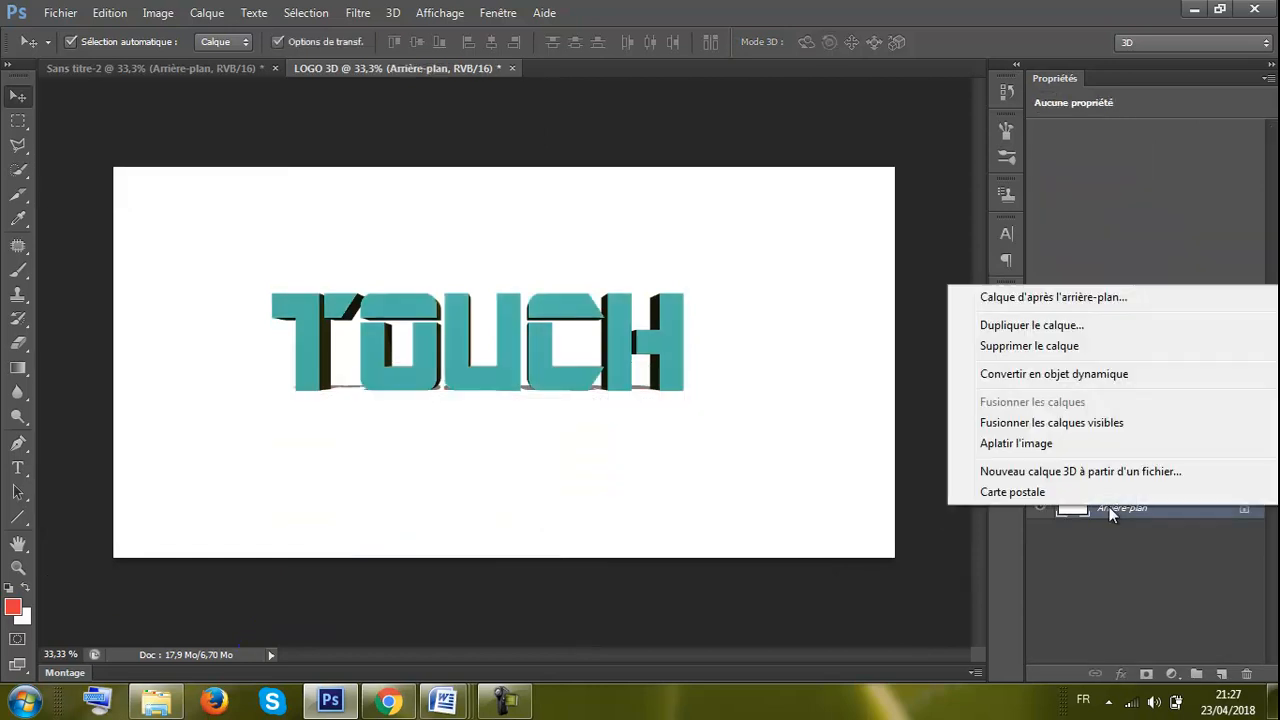
pyautogui.click(1021, 490)
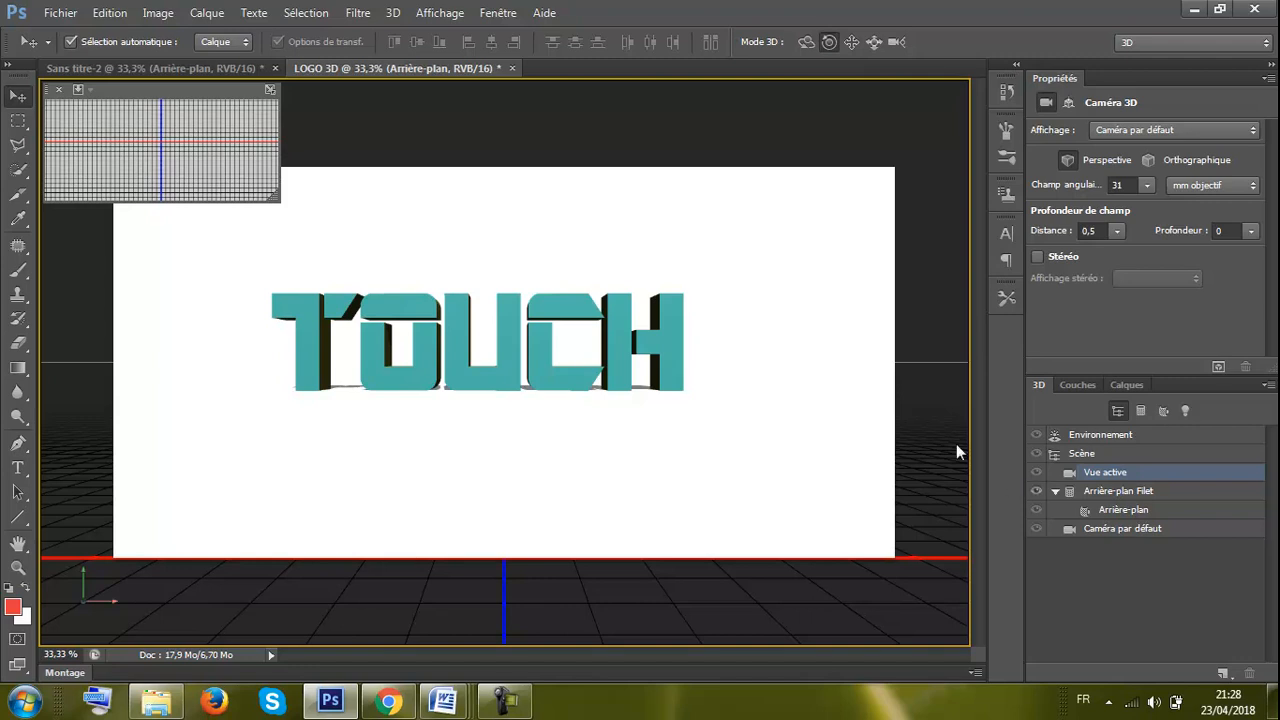
# Merge the Touch and Arrière-plan 3D layers into one scene and render it
pyautogui.click(1132, 386)
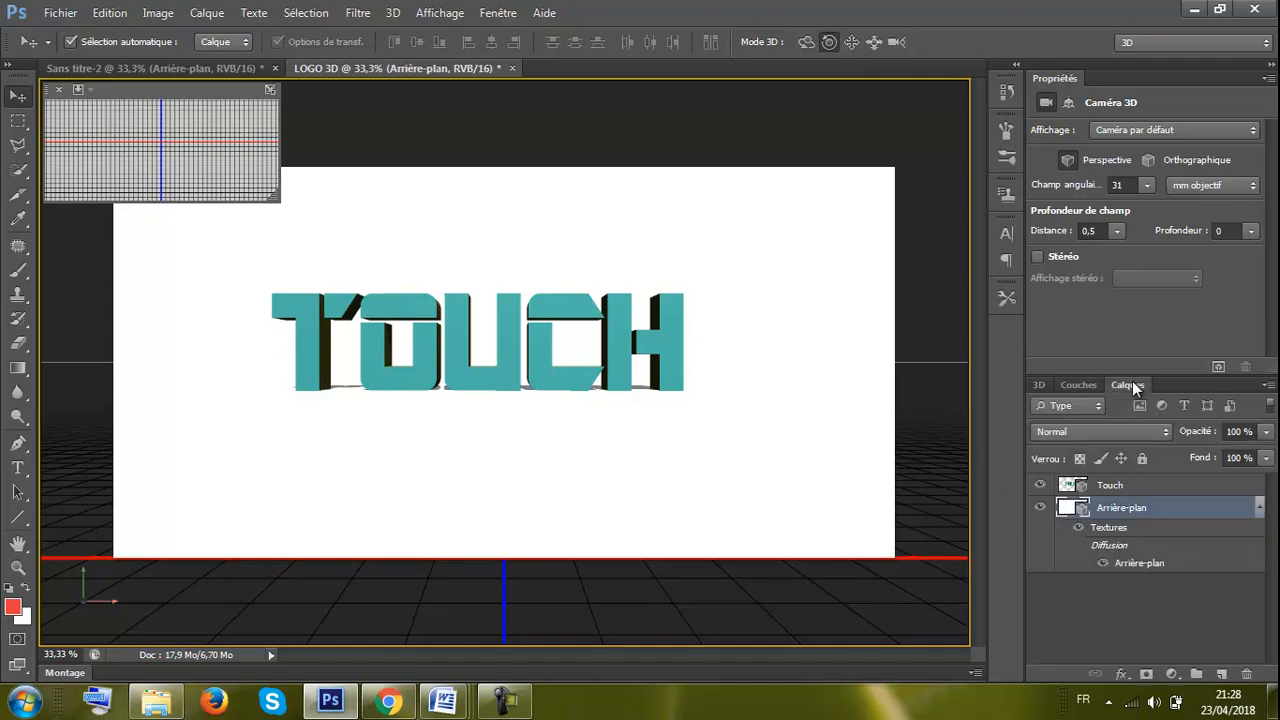
pyautogui.keyDown('shift'); pyautogui.click(1113, 487); pyautogui.keyUp('shift')
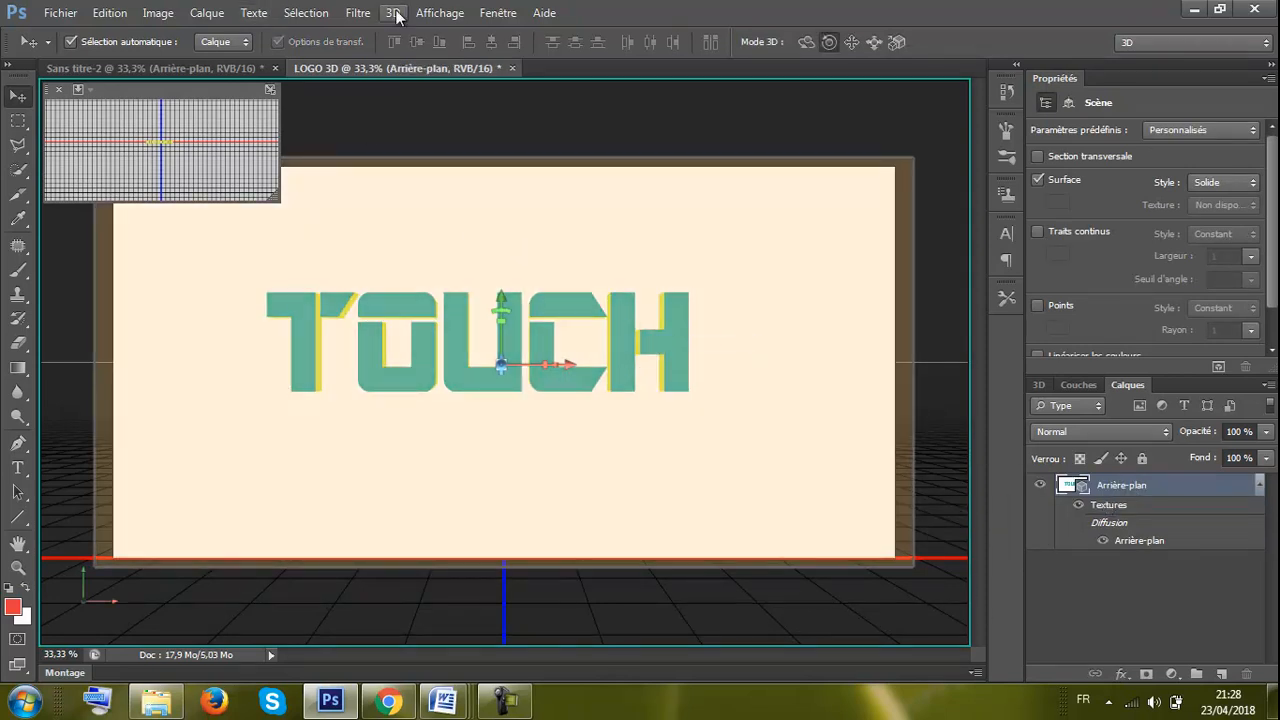
pyautogui.click(395, 13)
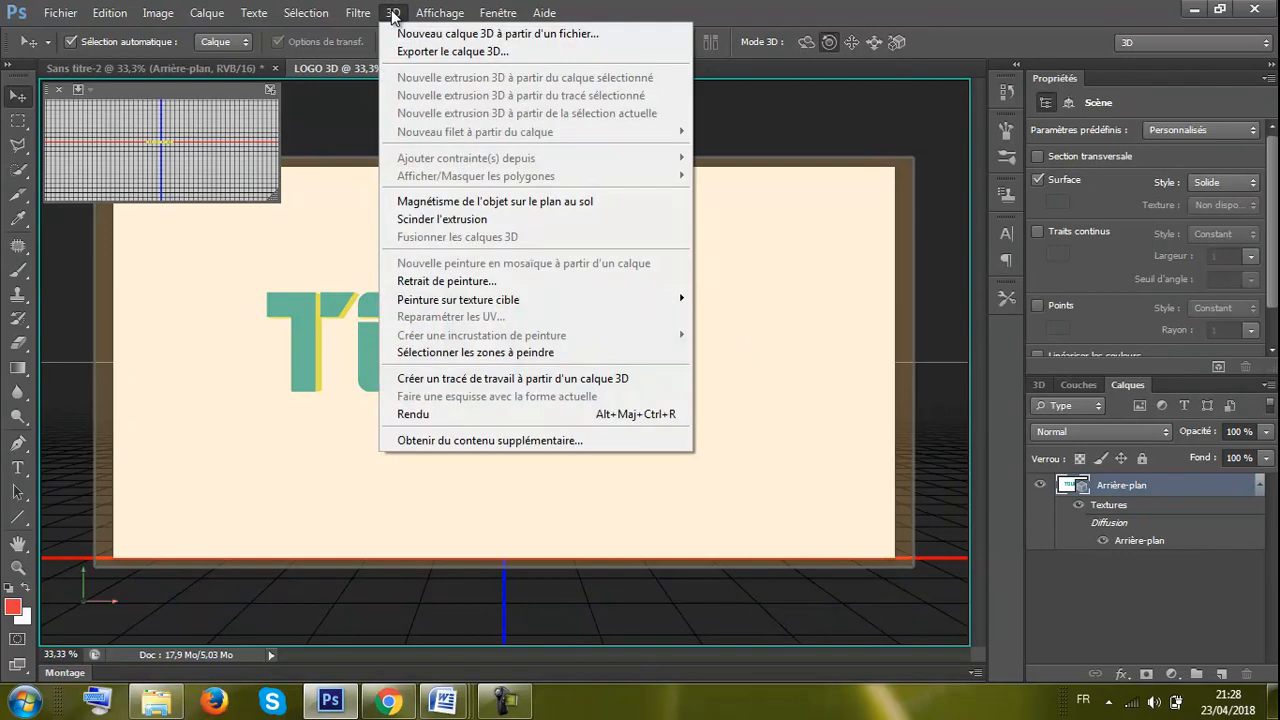
pyautogui.click(443, 414)
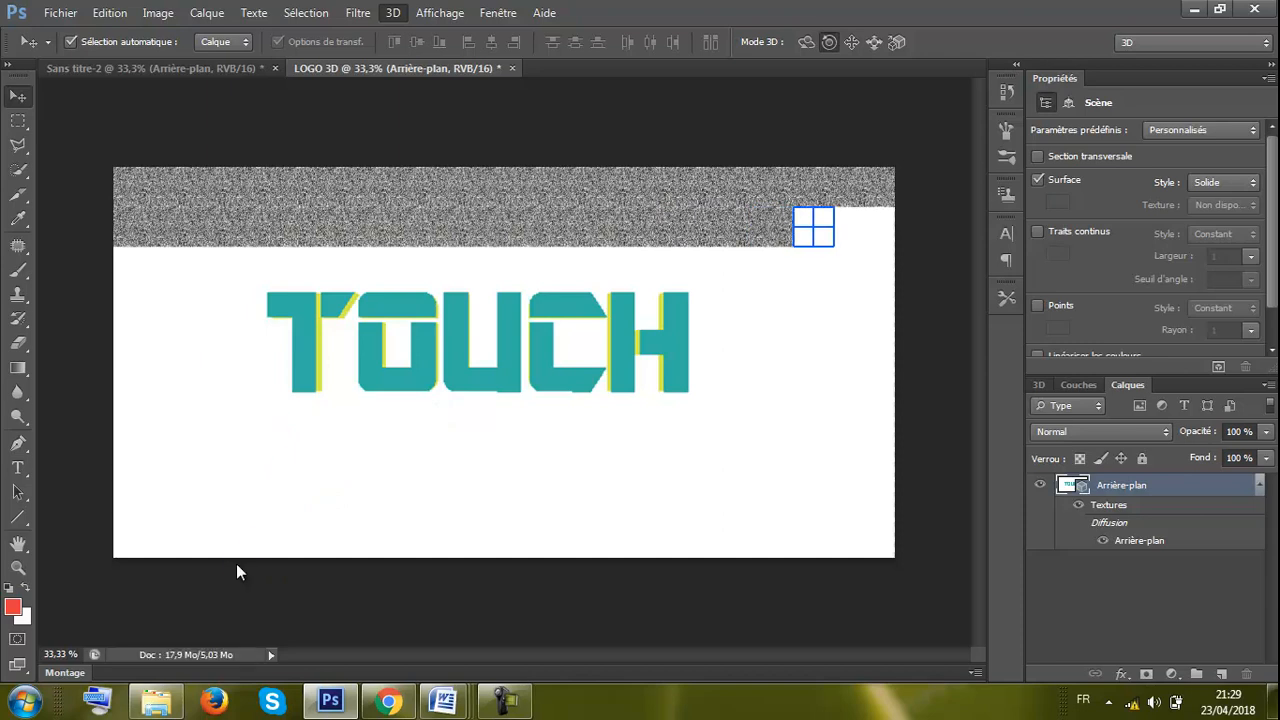
# Switch to the Sans titre-2 document with the finished TOUCH render and add a new empty layer above Arrière-plan
pyautogui.click(133, 69)
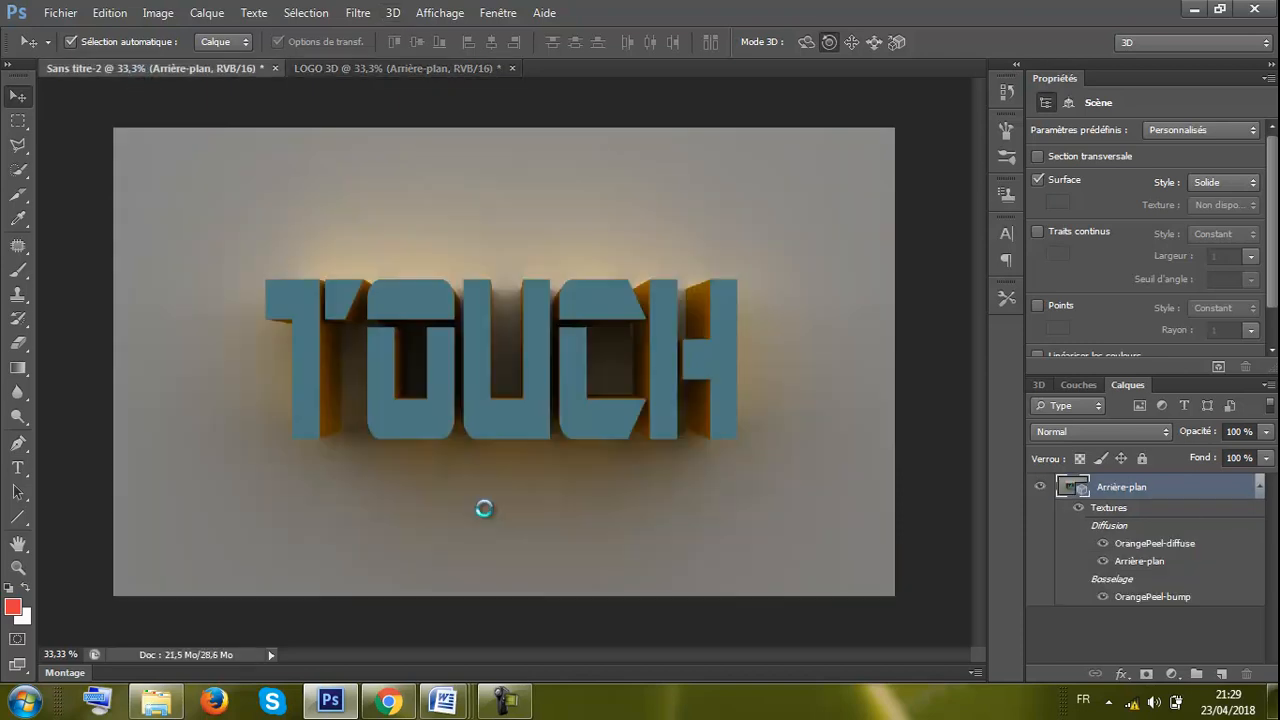
pyautogui.click(434, 507)
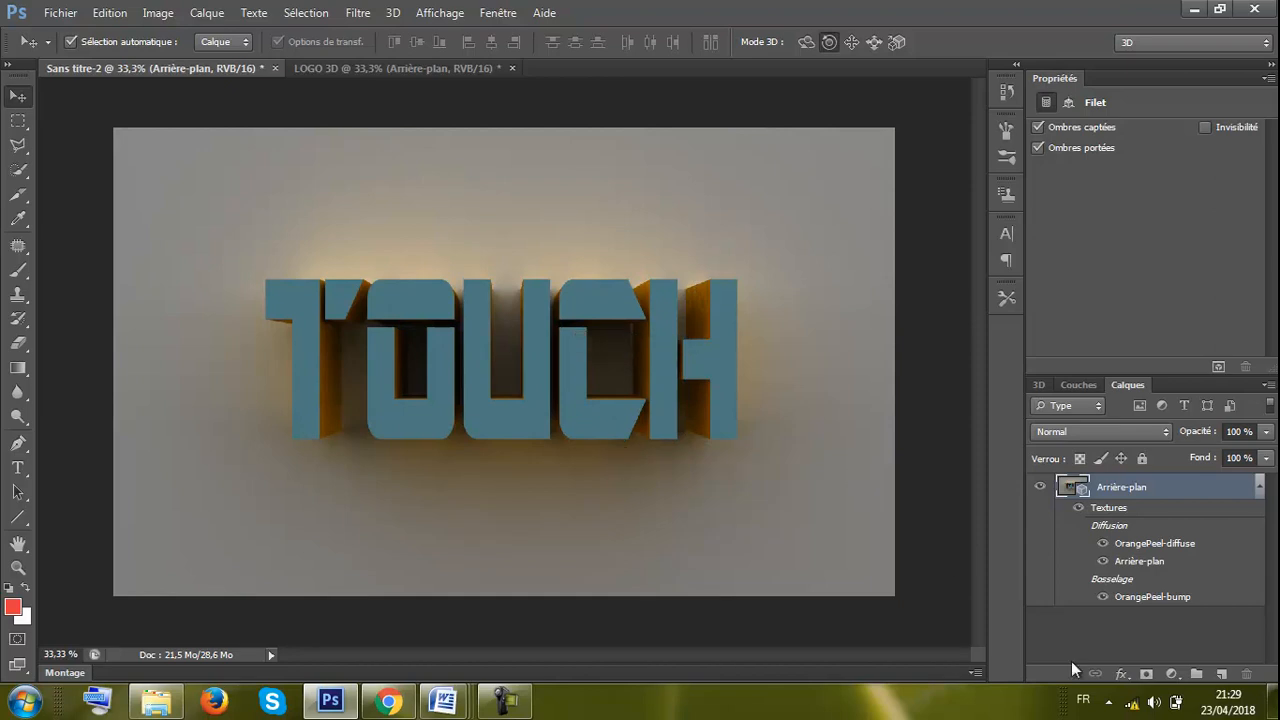
pyautogui.click(1222, 675)
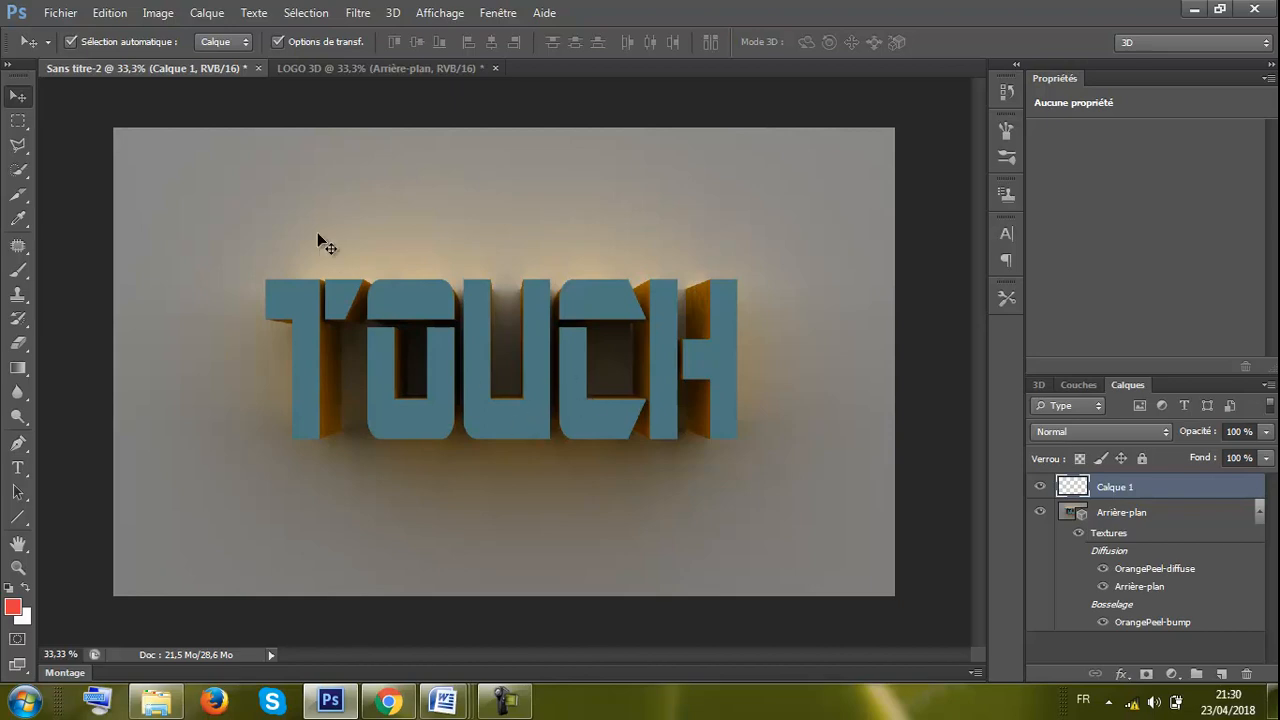
# Quick-select all the TOUCH letter faces on the Arrière-plan layer and paste a copy of them onto Calque 1
pyautogui.click(18, 171)
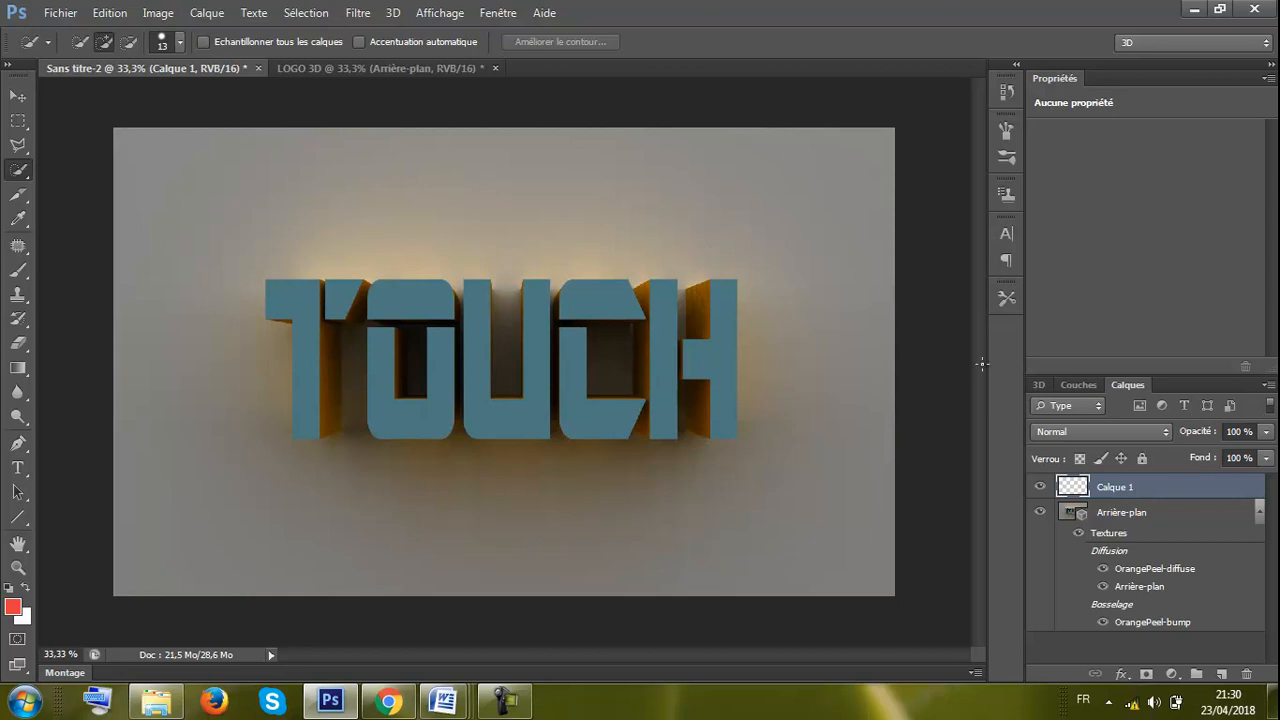
pyautogui.click(1120, 514)
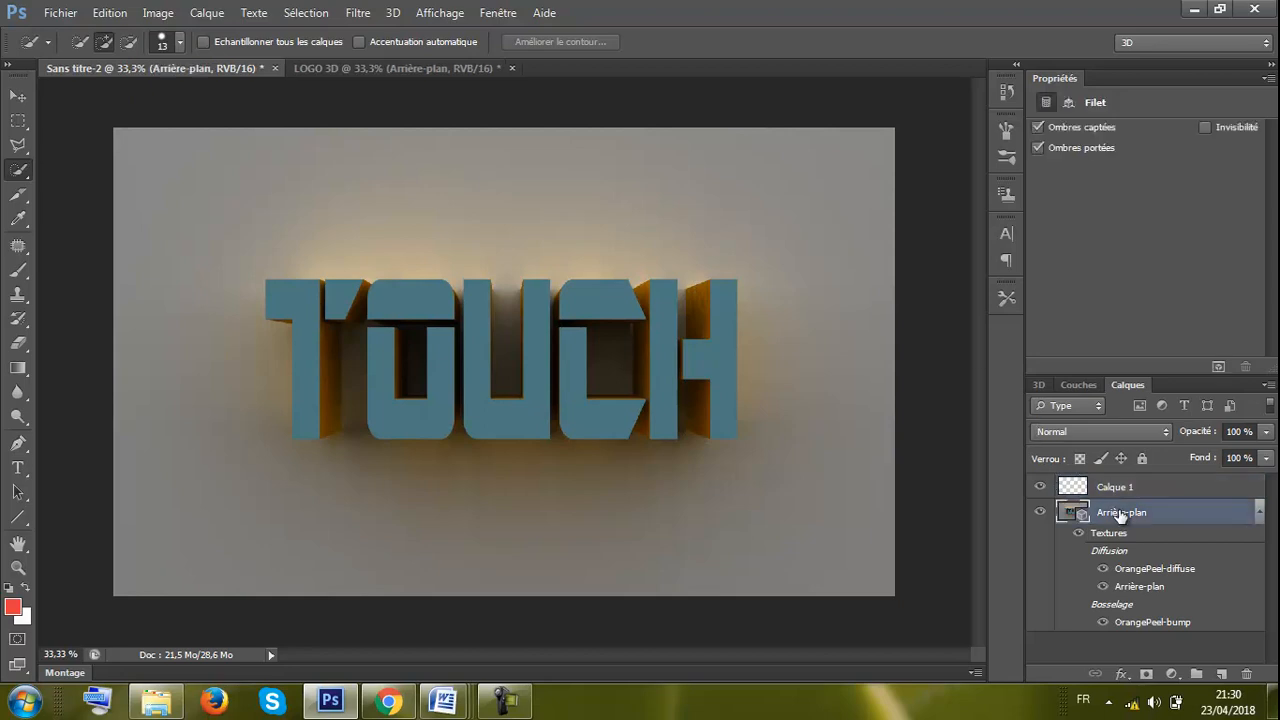
pyautogui.click(305, 317)
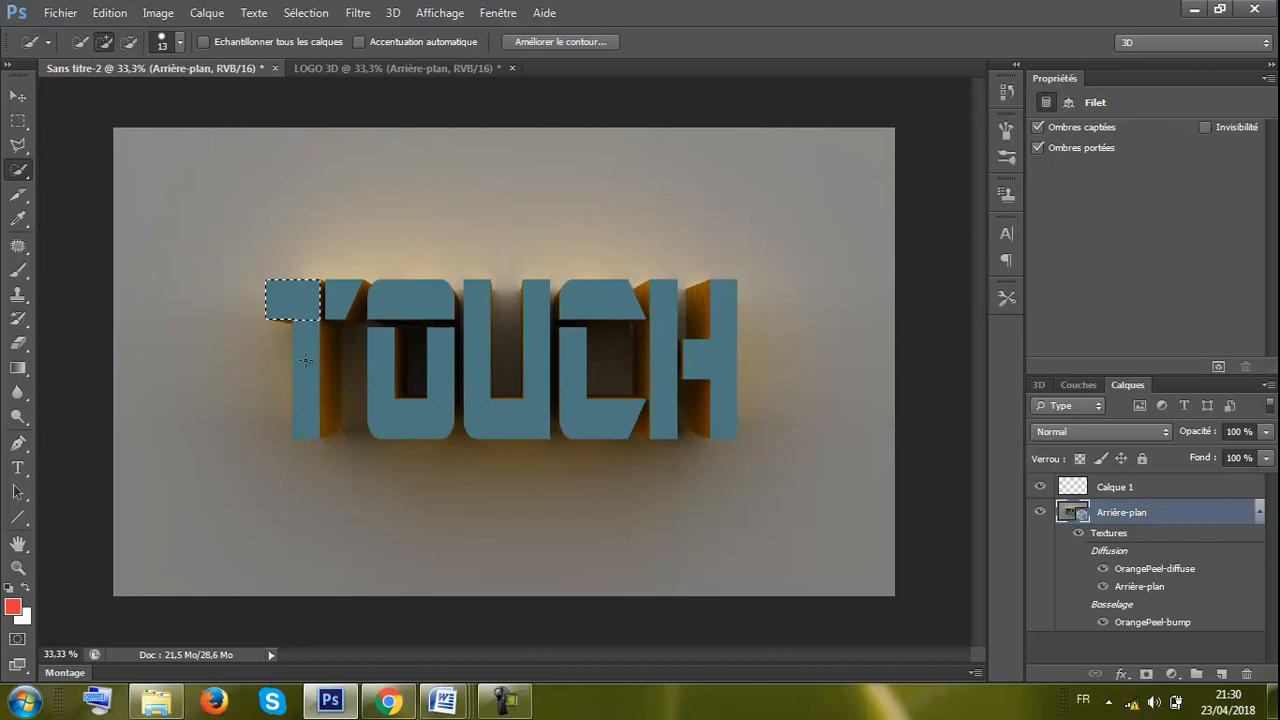
pyautogui.click(305, 360)
pyautogui.click(348, 294)
pyautogui.click(421, 303)
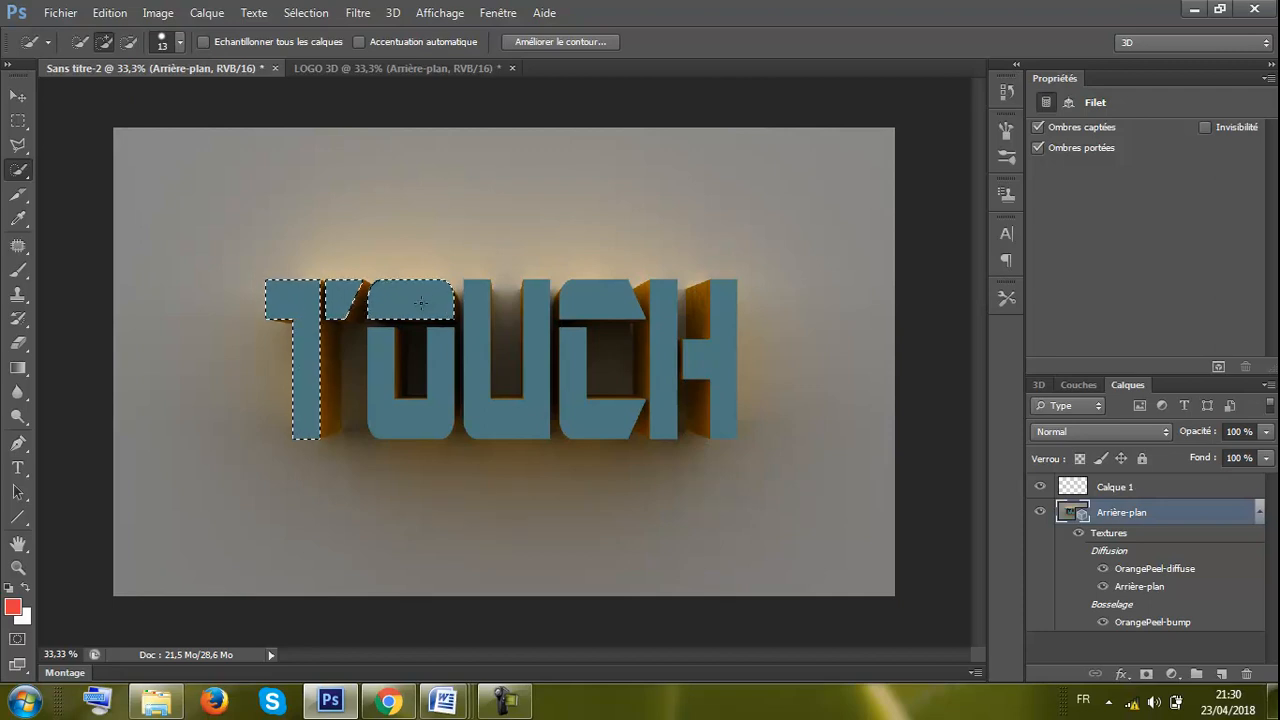
pyautogui.click(412, 418)
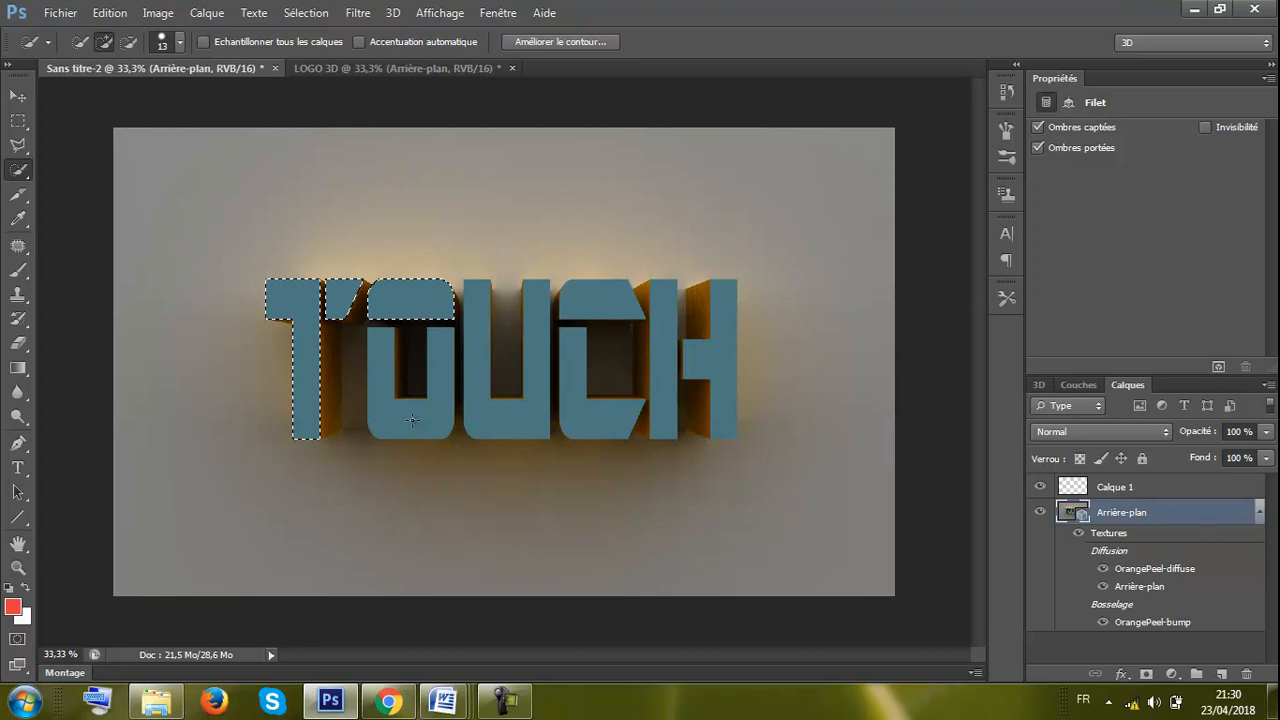
pyautogui.click(508, 426)
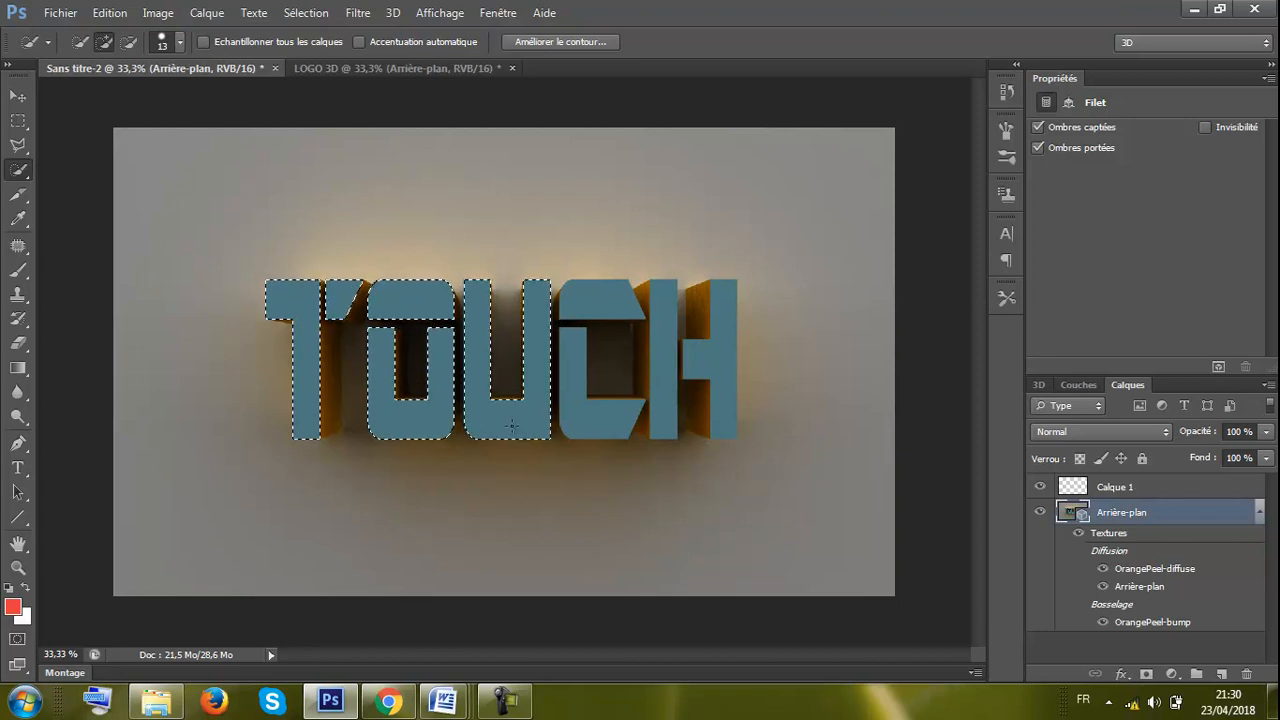
pyautogui.click(591, 421)
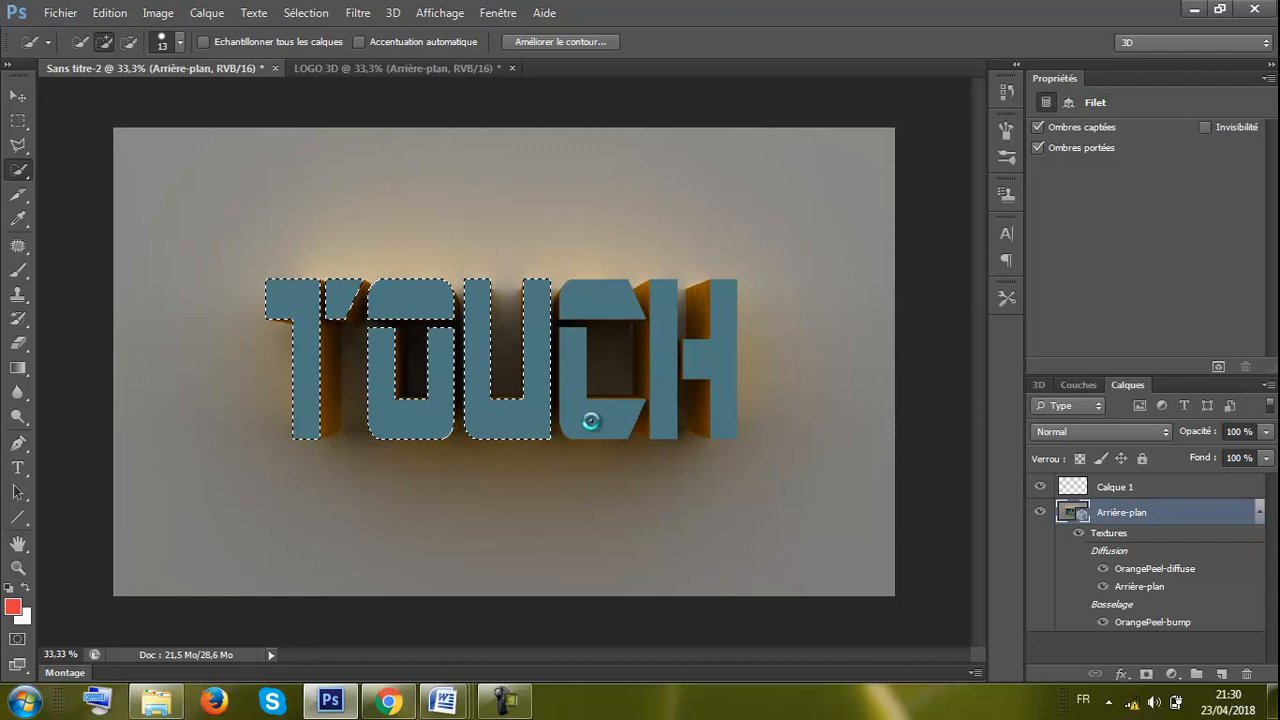
pyautogui.click(596, 302)
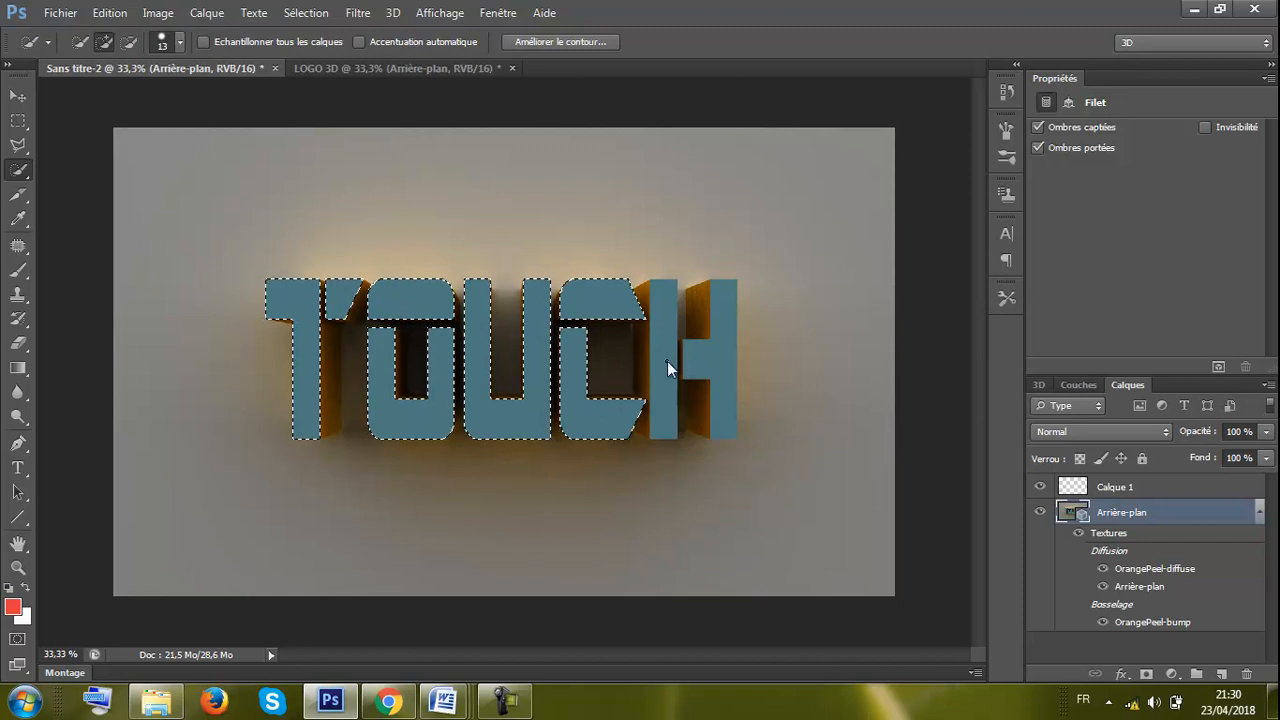
pyautogui.click(718, 362)
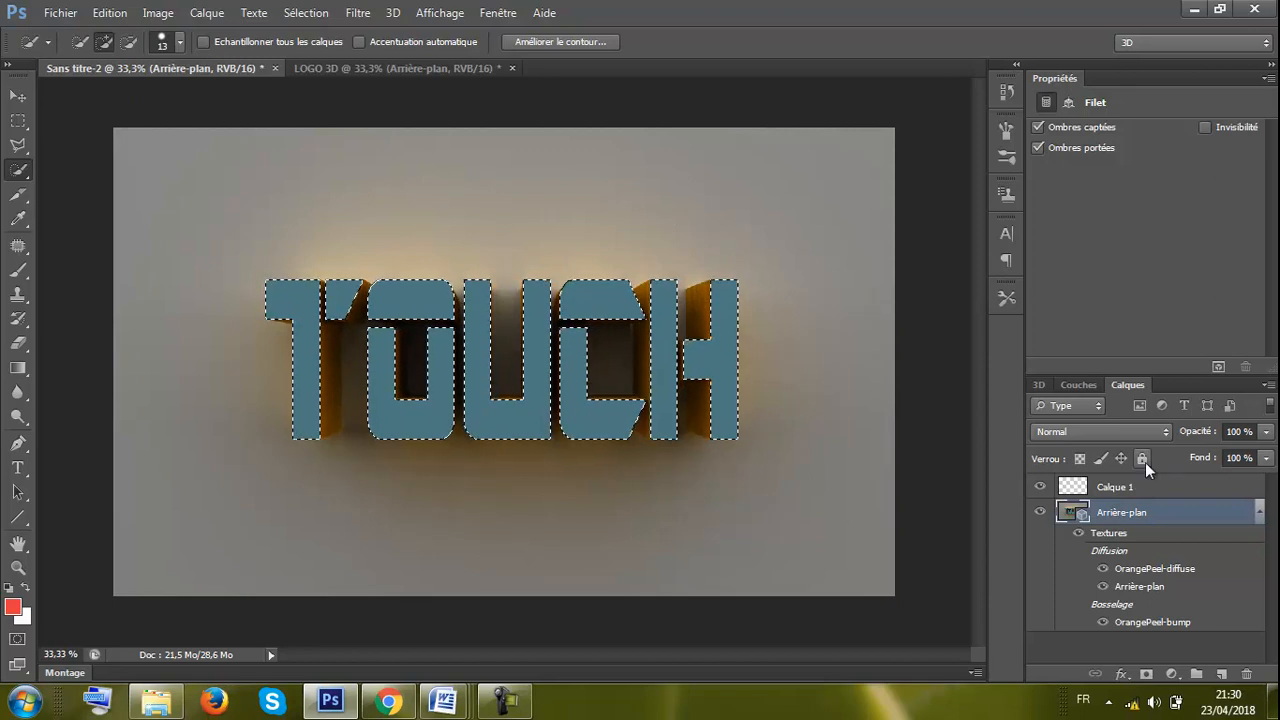
pyautogui.click(1116, 486)
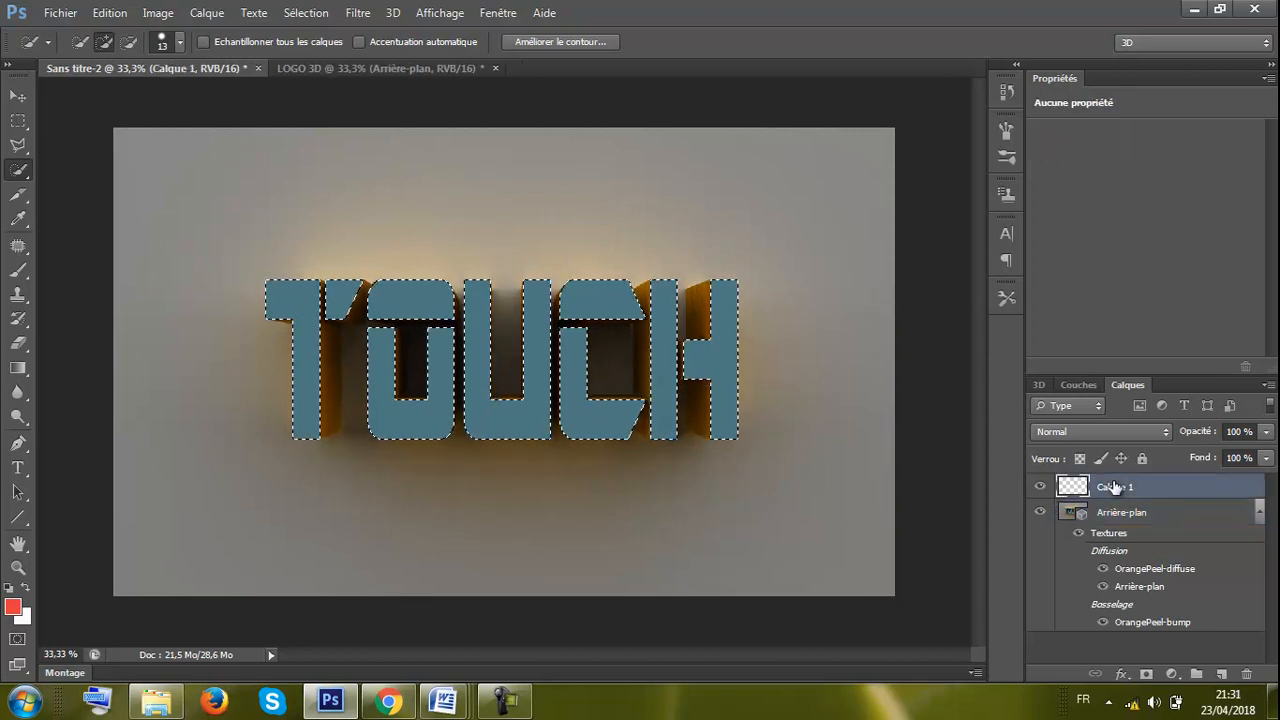
pyautogui.hotkey('ctrl', 'v')
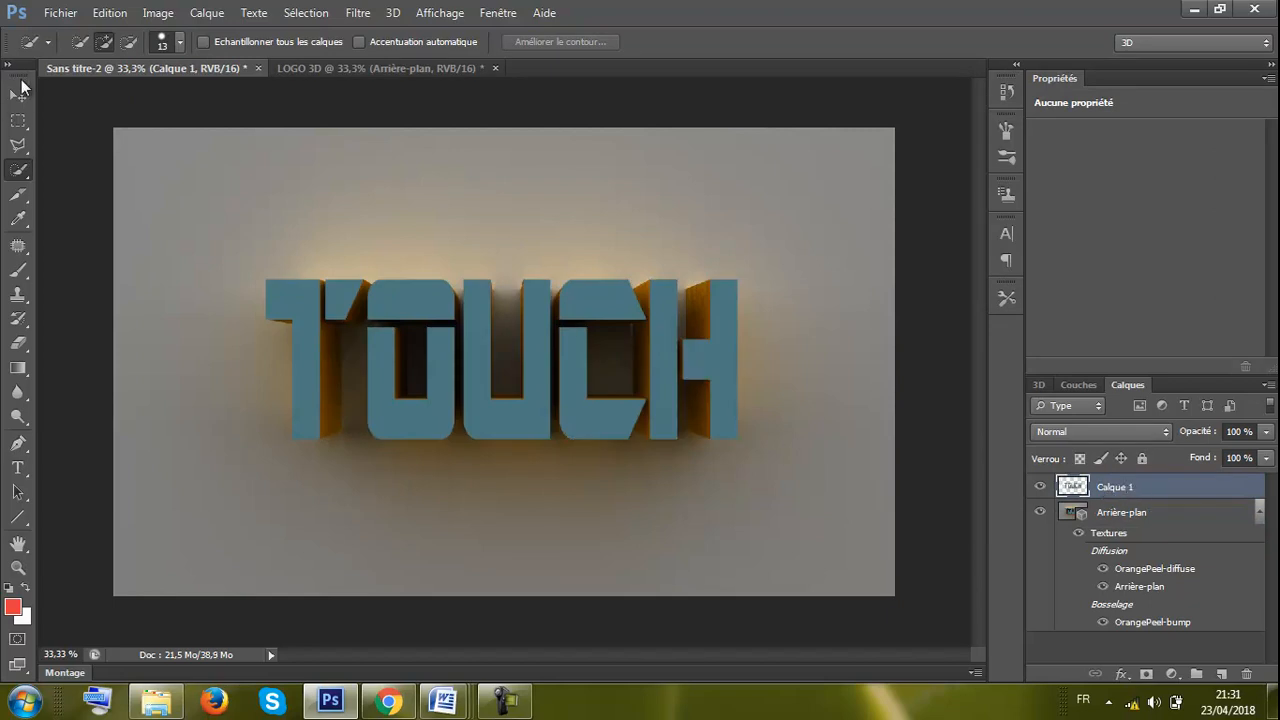
# Try to shift the pasted letter faces on Calque 1 slightly down and to the right, and undo the move
pyautogui.click(20, 92)
pyautogui.moveTo(670, 380)
pyautogui.mouseDown()
pyautogui.moveTo(652, 267)
pyautogui.moveTo(680, 267)
pyautogui.moveTo(670, 395)
pyautogui.mouseUp()
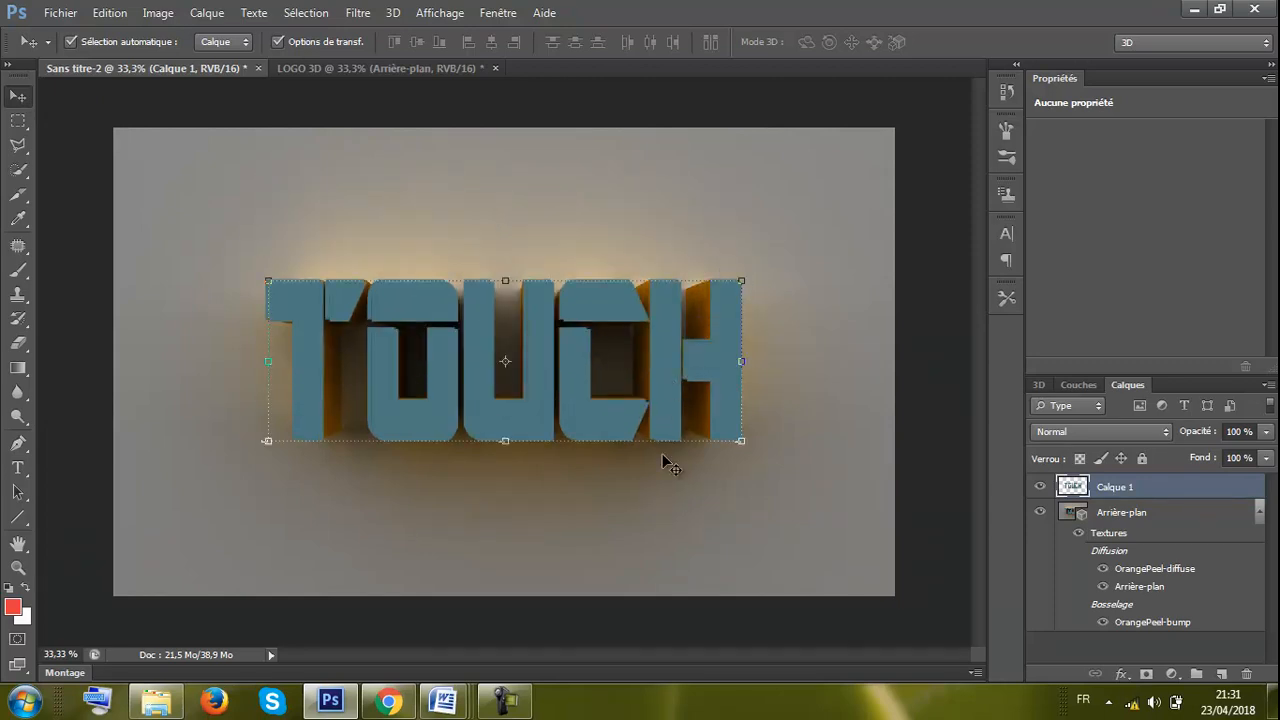
pyautogui.click(771, 507)
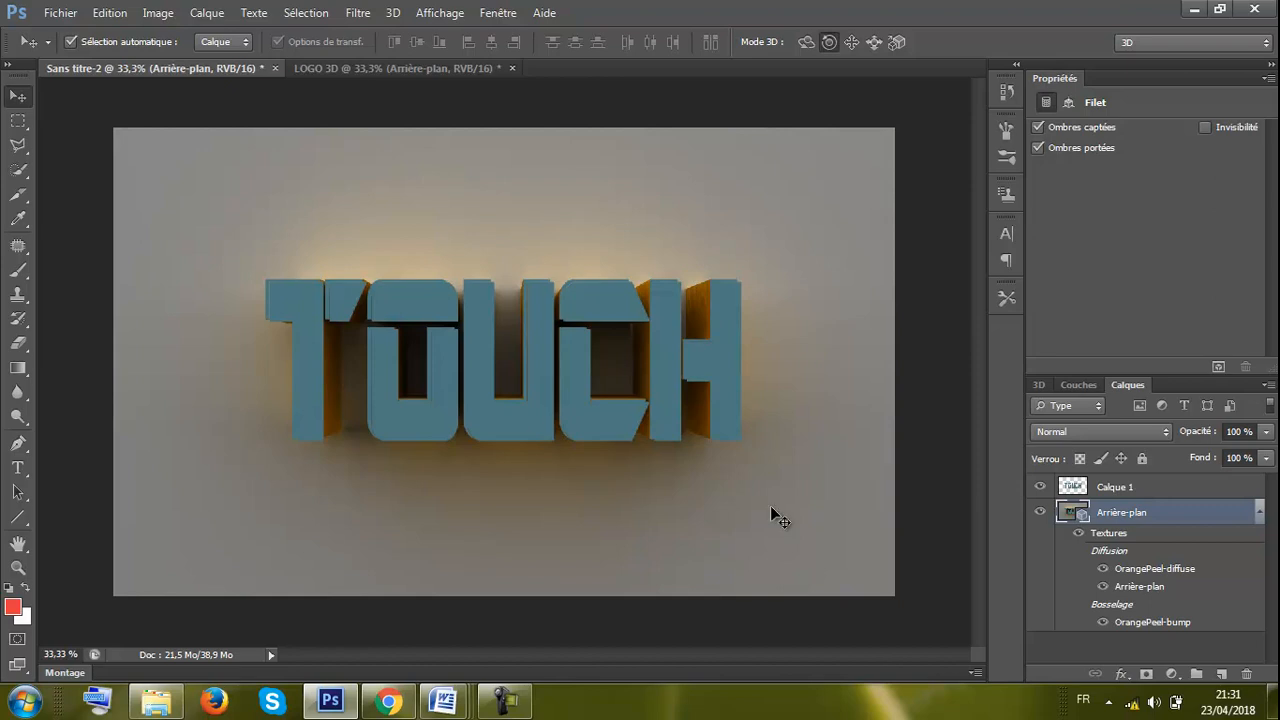
pyautogui.hotkey('ctrl', 'z')
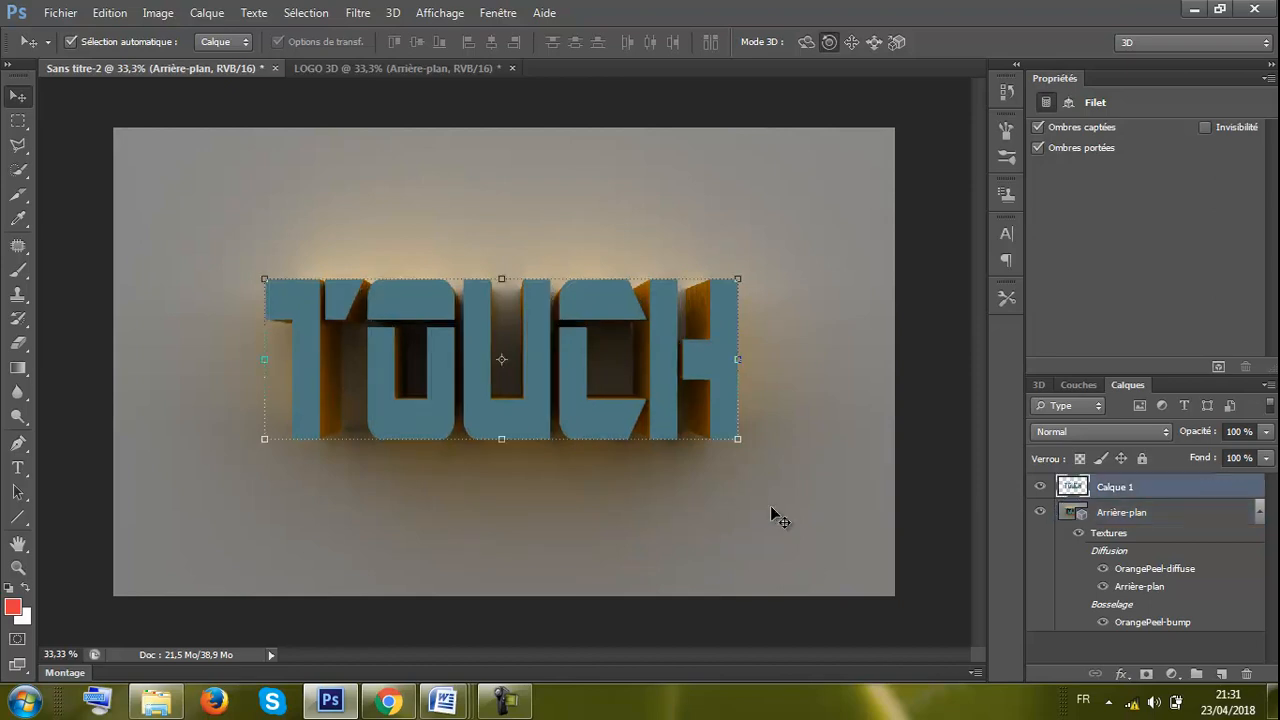
pyautogui.click(771, 501)
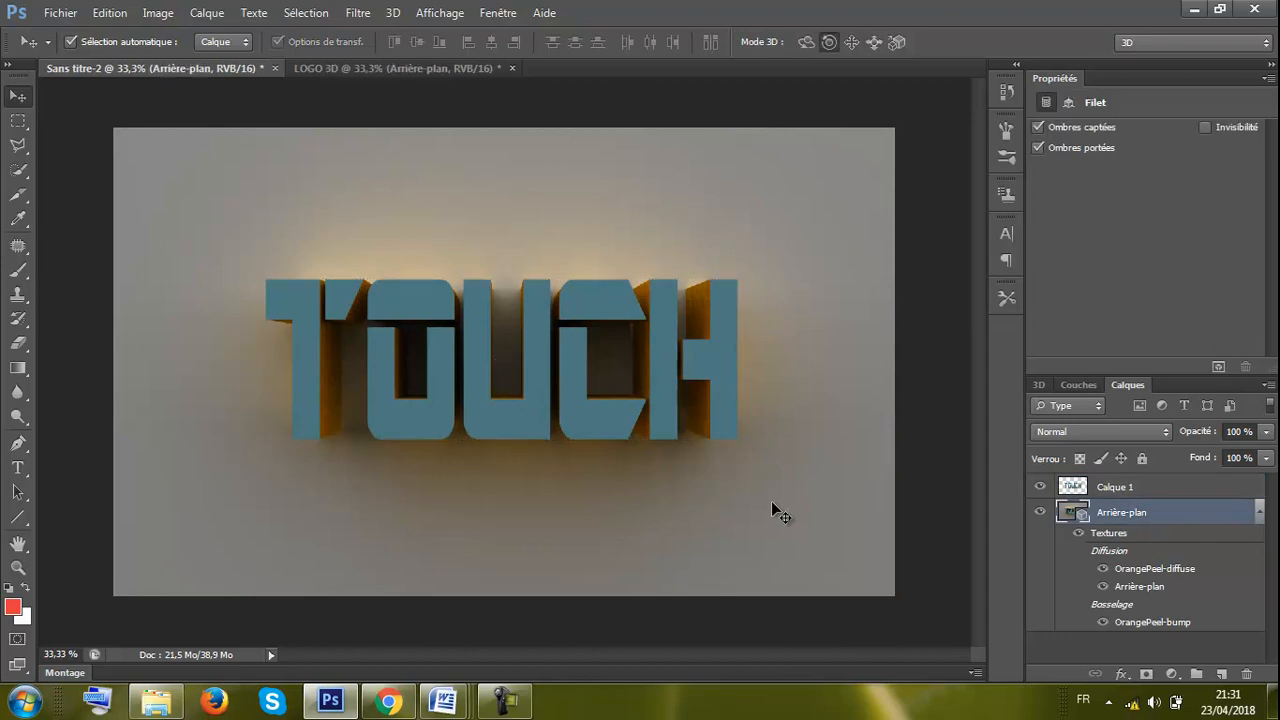
# Add a Balance des couleurs adjustment layer above Calque 1 with Cyan/Rouge -32, Magenta/Vert -57 and Jaune/Bleu +5 for the midtones
pyautogui.click(1150, 488)
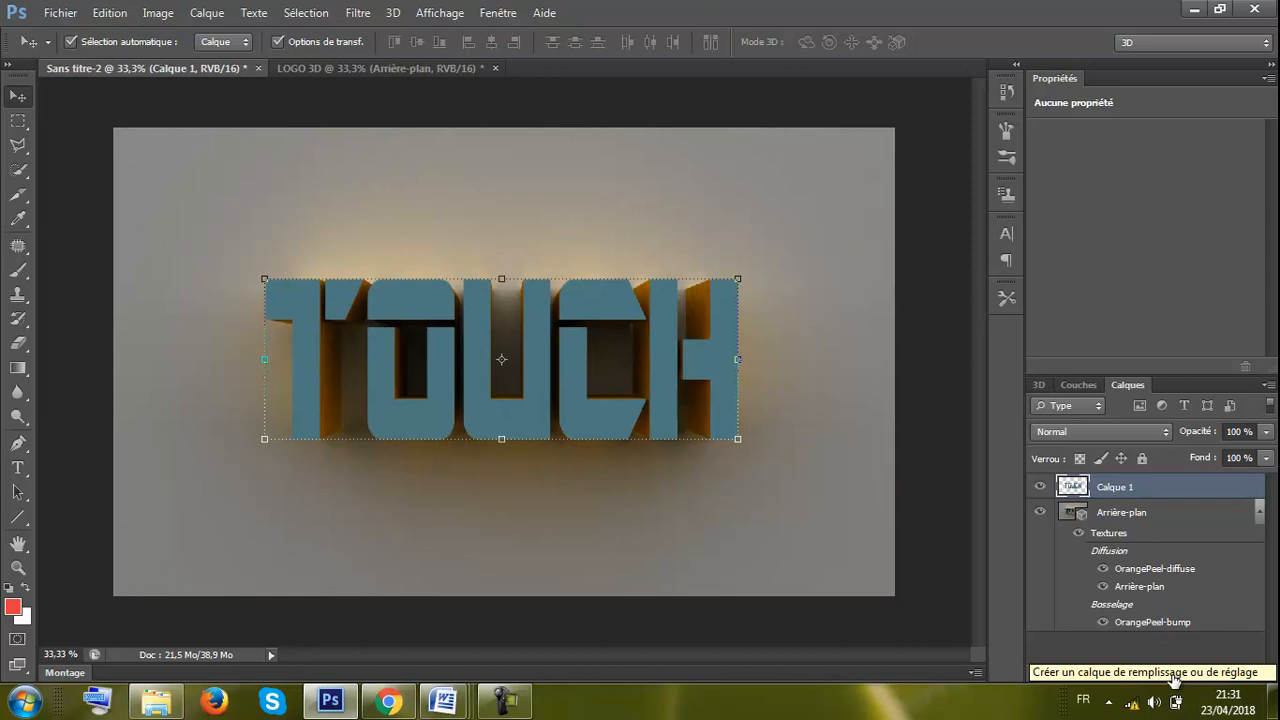
pyautogui.click(1174, 680)
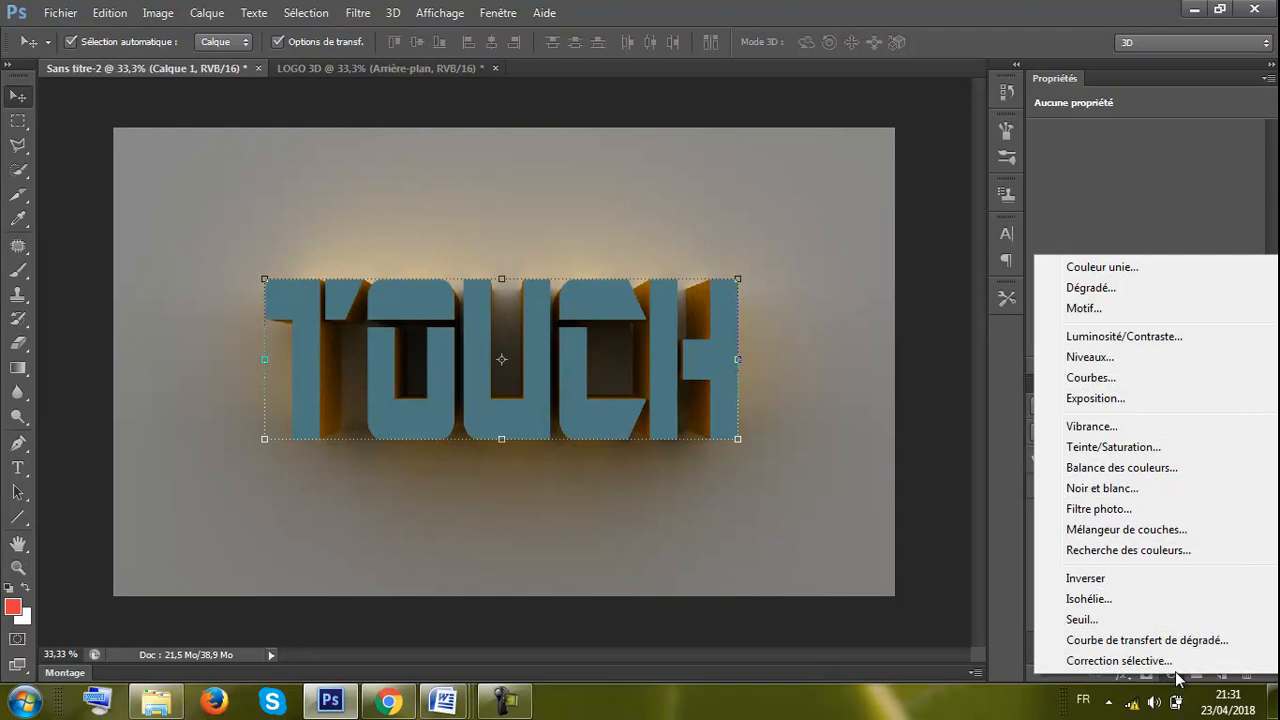
pyautogui.click(1140, 470)
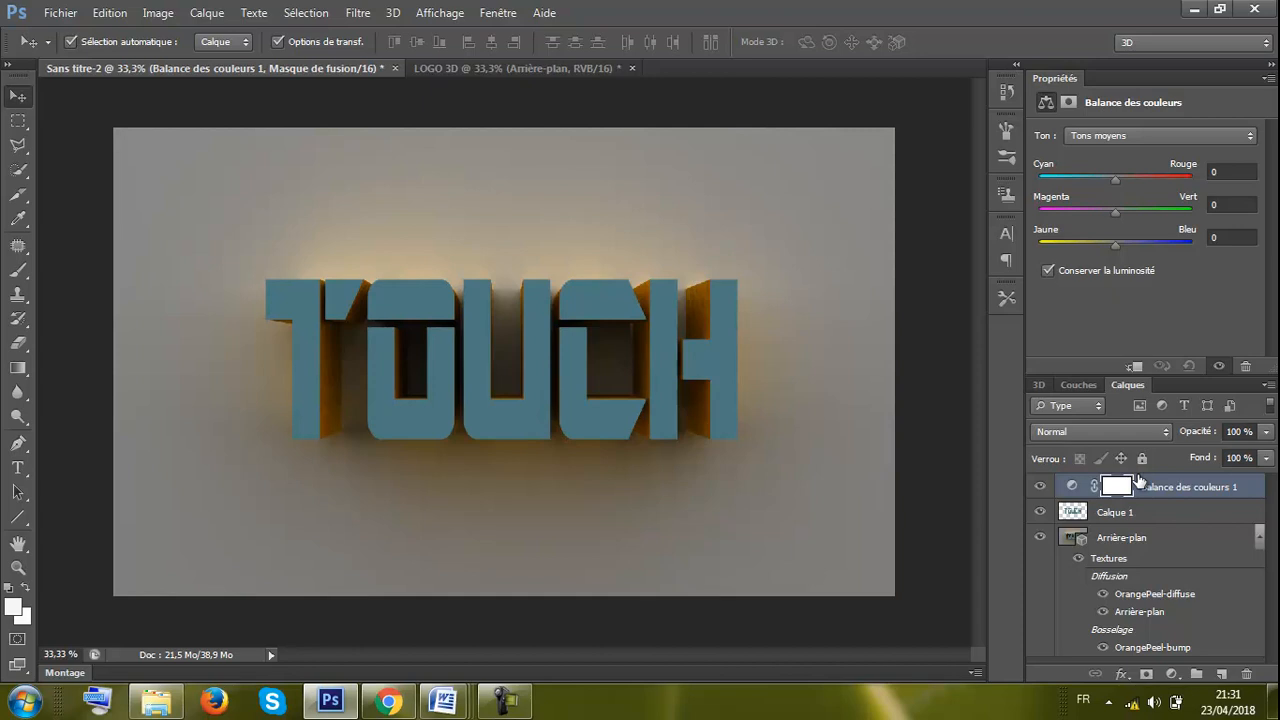
pyautogui.moveTo(1111, 214); pyautogui.dragTo(1101, 178)
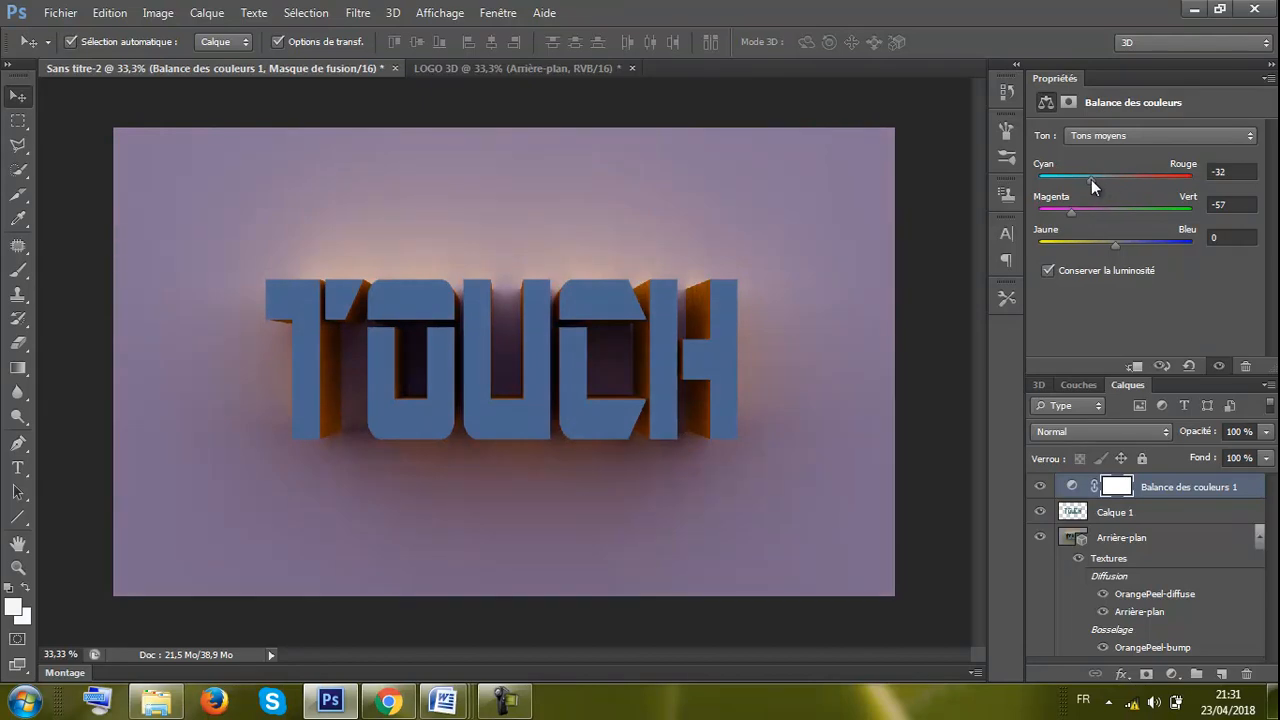
pyautogui.moveTo(1116, 243)
pyautogui.mouseDown()
pyautogui.moveTo(1097, 243)
pyautogui.moveTo(1119, 247)
pyautogui.mouseUp()
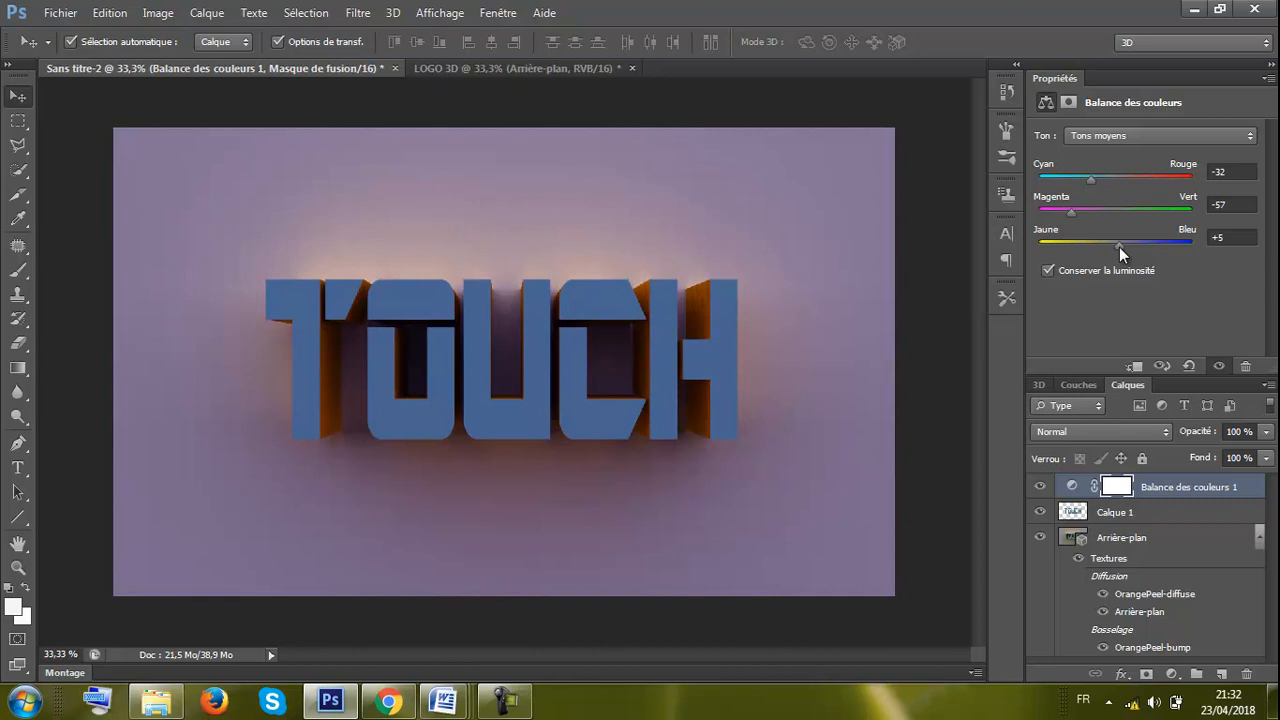
# Add a Niveaux adjustment layer with output levels of 0 and 254
pyautogui.click(1175, 677)
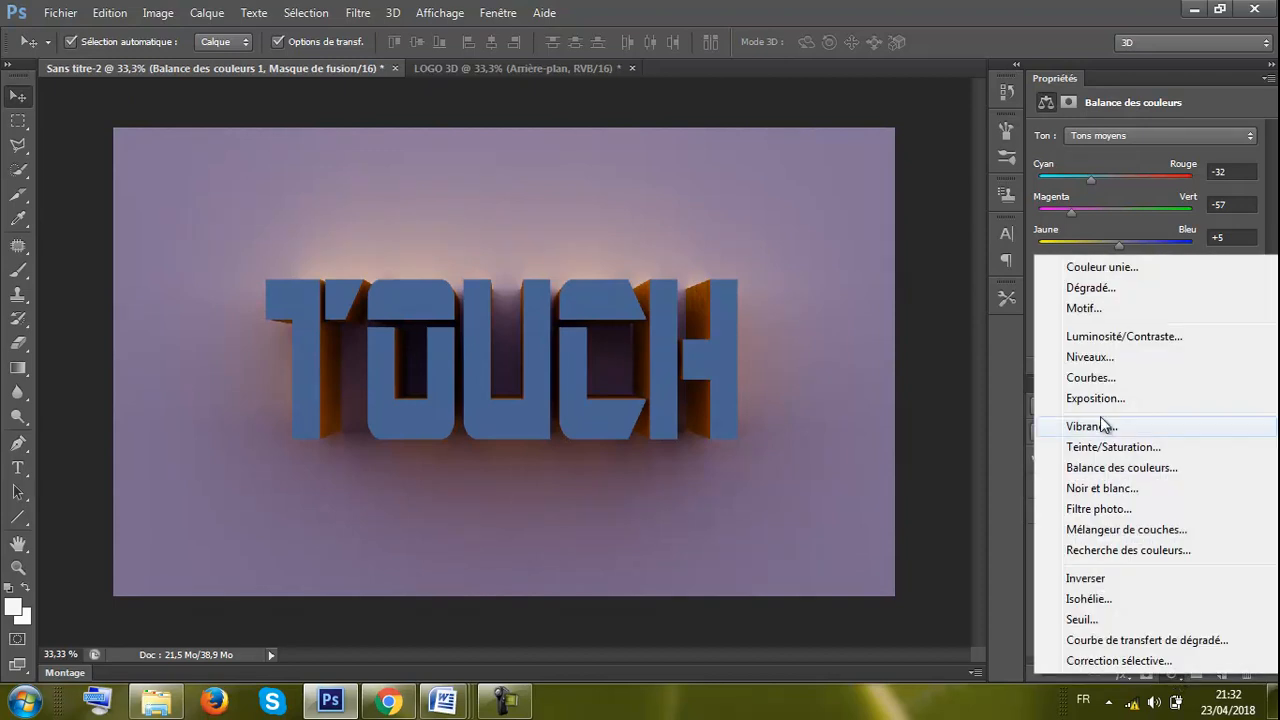
pyautogui.click(1092, 357)
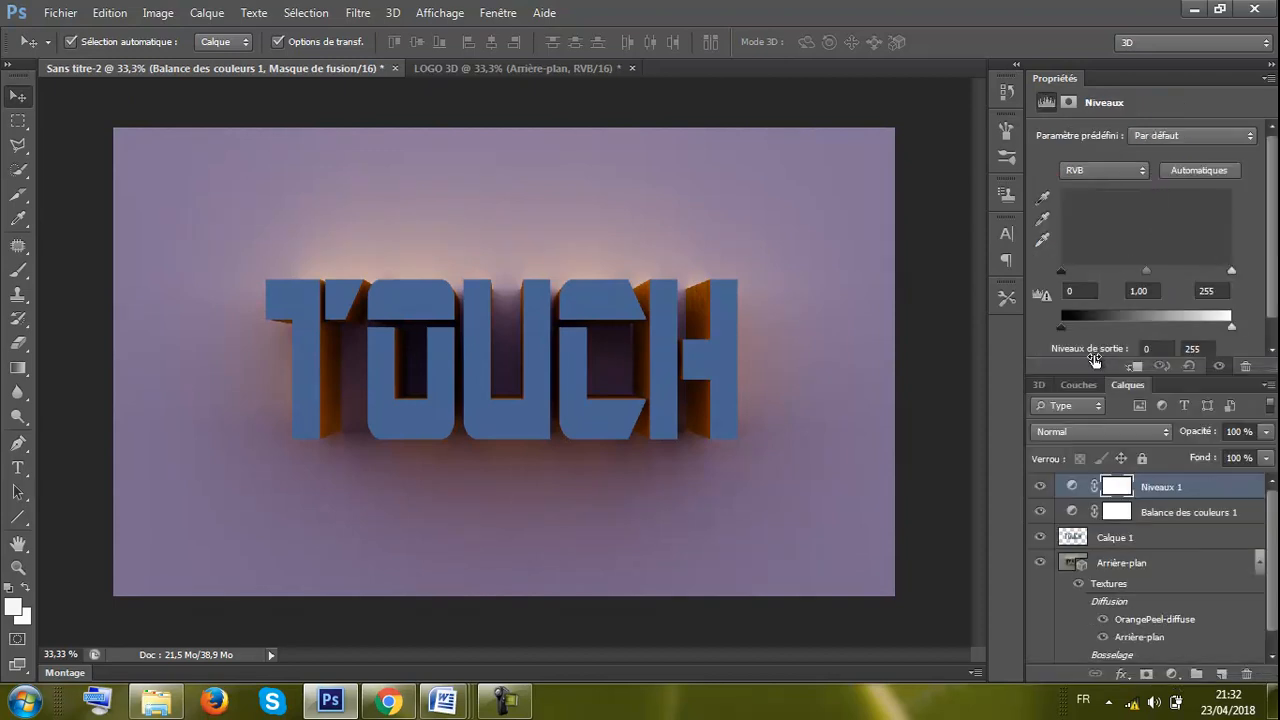
pyautogui.moveTo(1236, 330)
pyautogui.mouseDown()
pyautogui.moveTo(1215, 330)
pyautogui.moveTo(1231, 328)
pyautogui.mouseUp()
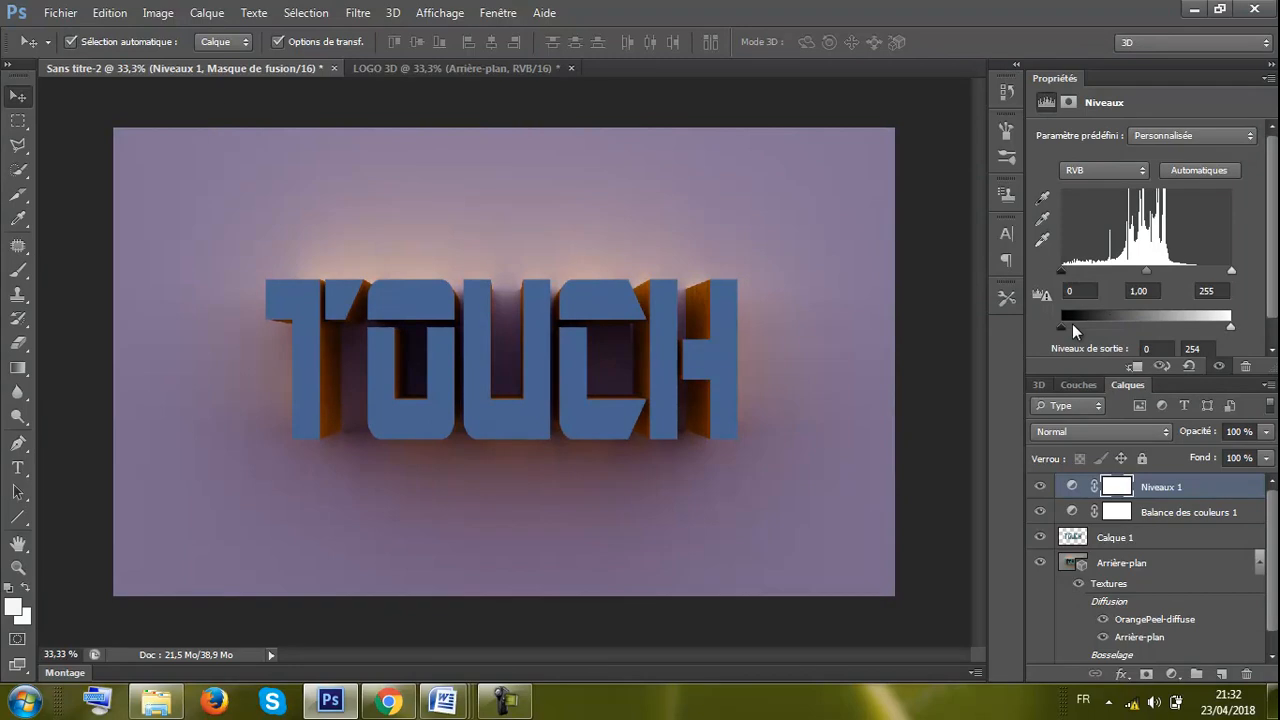
pyautogui.moveTo(1065, 323); pyautogui.dragTo(1060, 322)
# Add a Luminosité/Contraste adjustment layer with Luminosité 25 and Contraste 50
pyautogui.click(1173, 674)
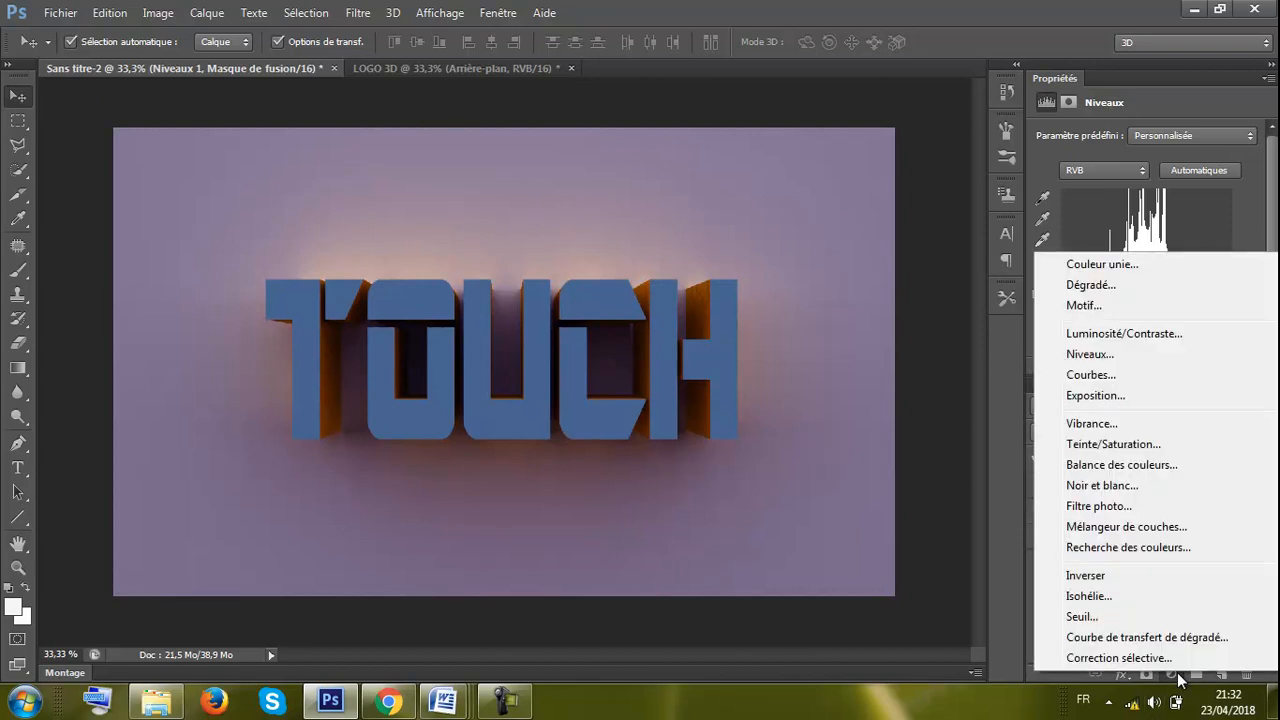
pyautogui.click(1101, 333)
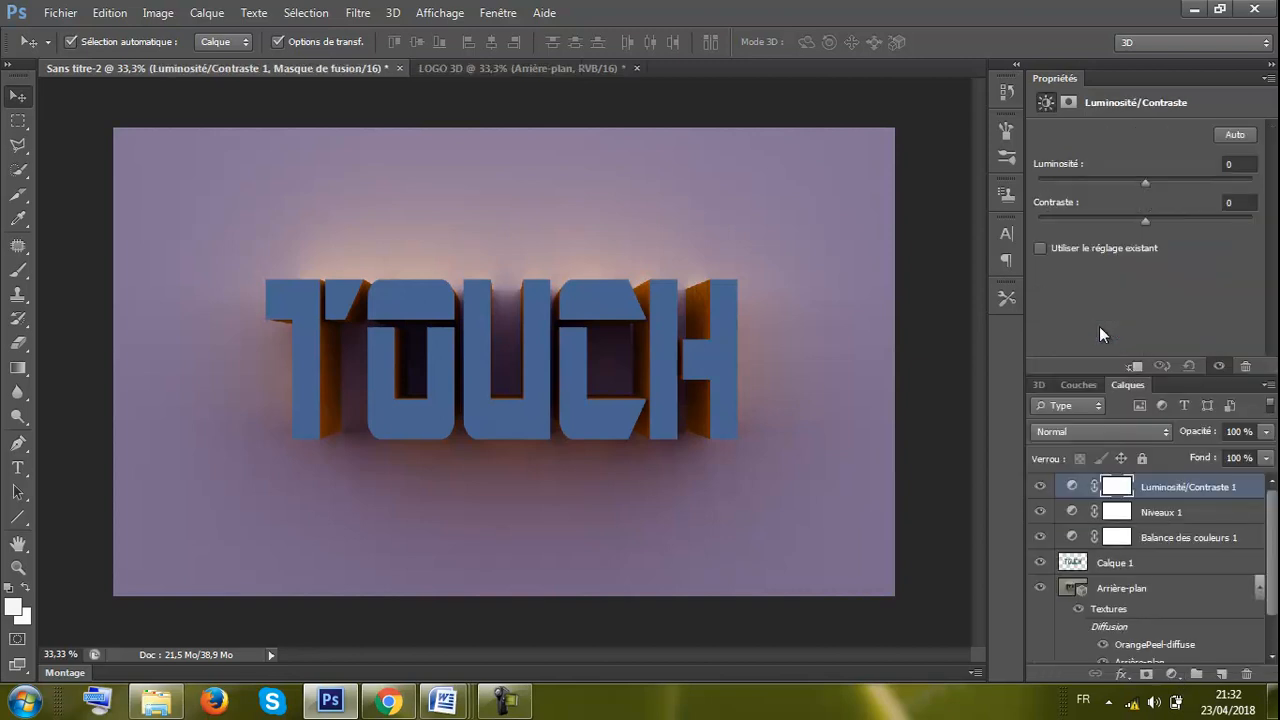
pyautogui.moveTo(1147, 183); pyautogui.dragTo(1163, 184)
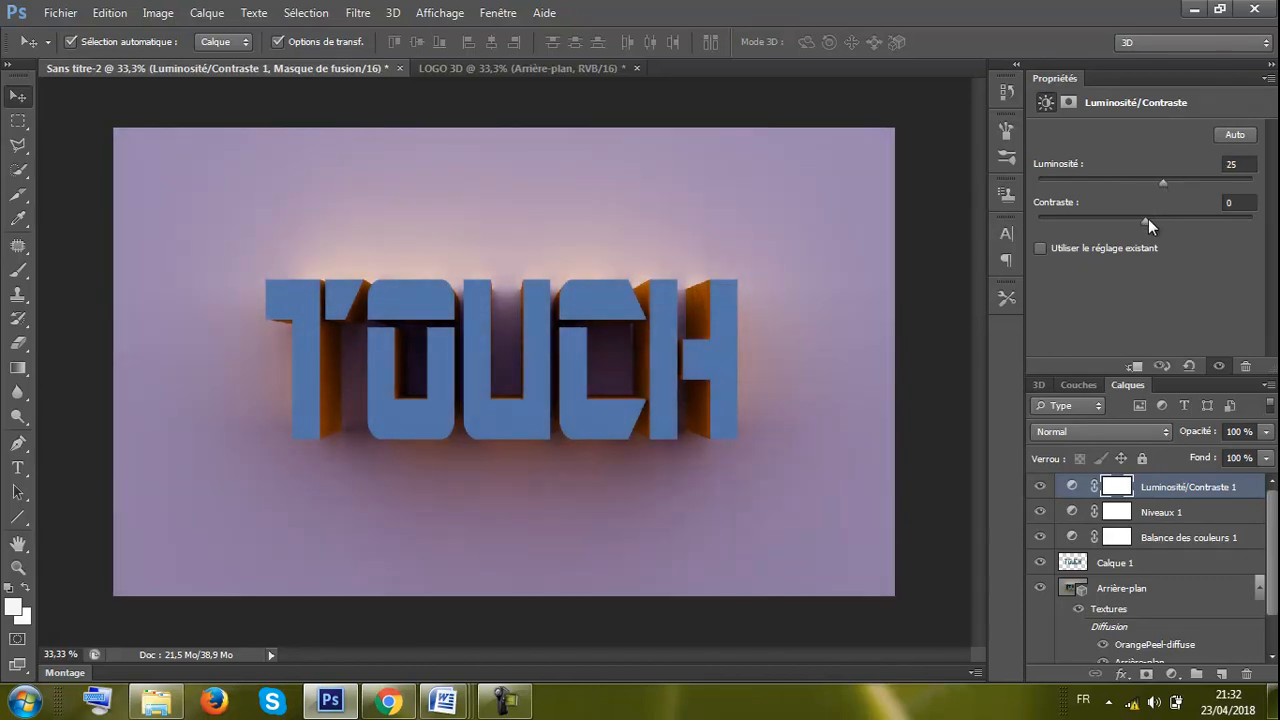
pyautogui.moveTo(1148, 222); pyautogui.dragTo(1169, 224)
pyautogui.moveTo(1174, 225); pyautogui.dragTo(1198, 233)
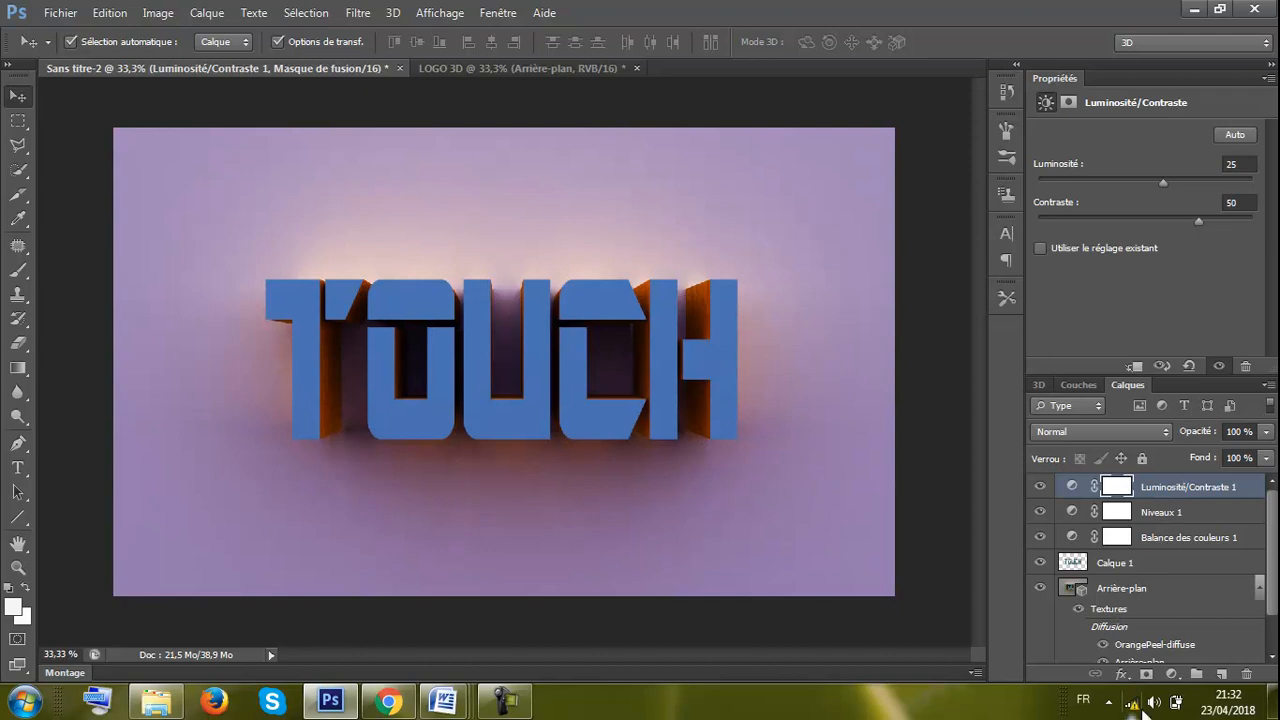
pyautogui.click(1172, 675)
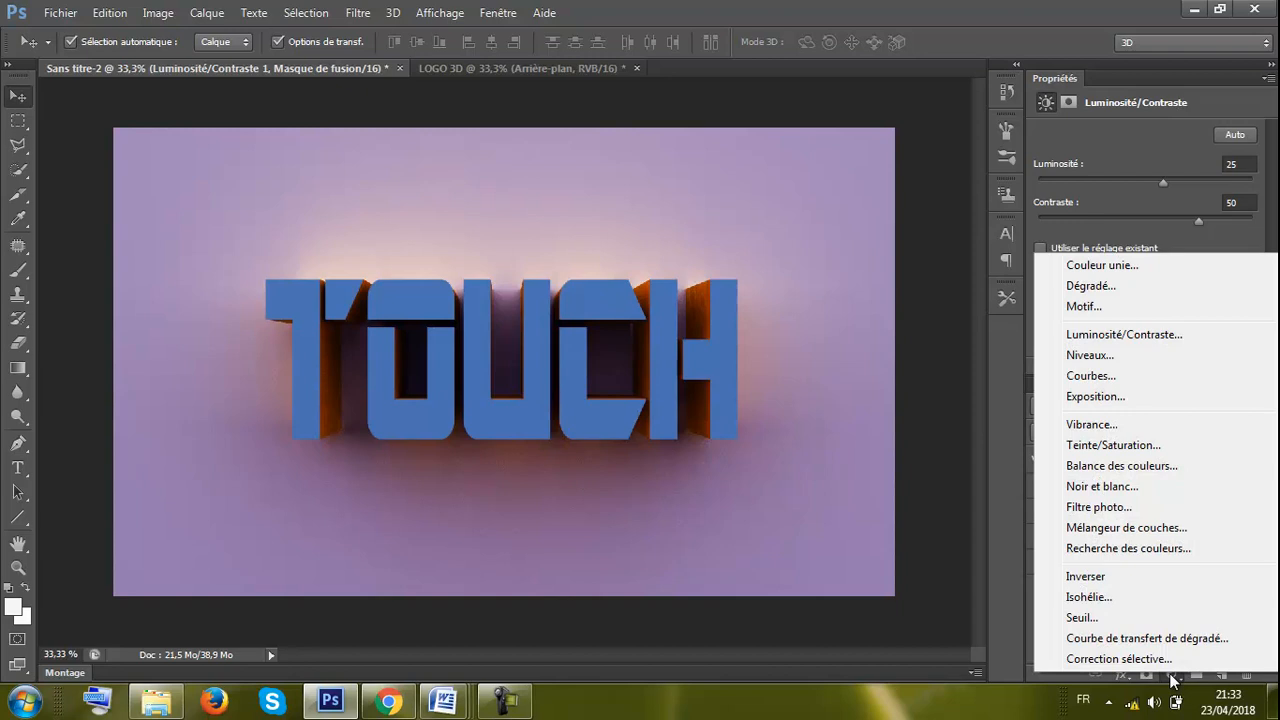
pyautogui.click(1001, 510)
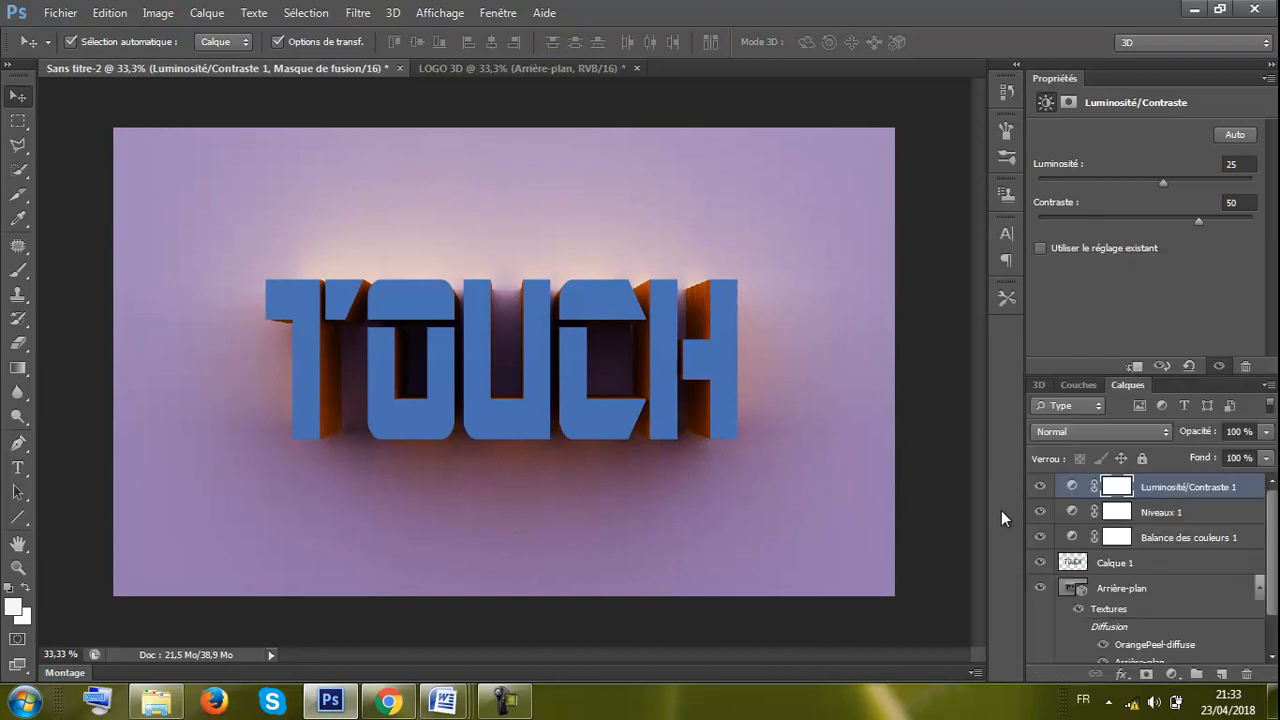
pyautogui.click(1221, 675)
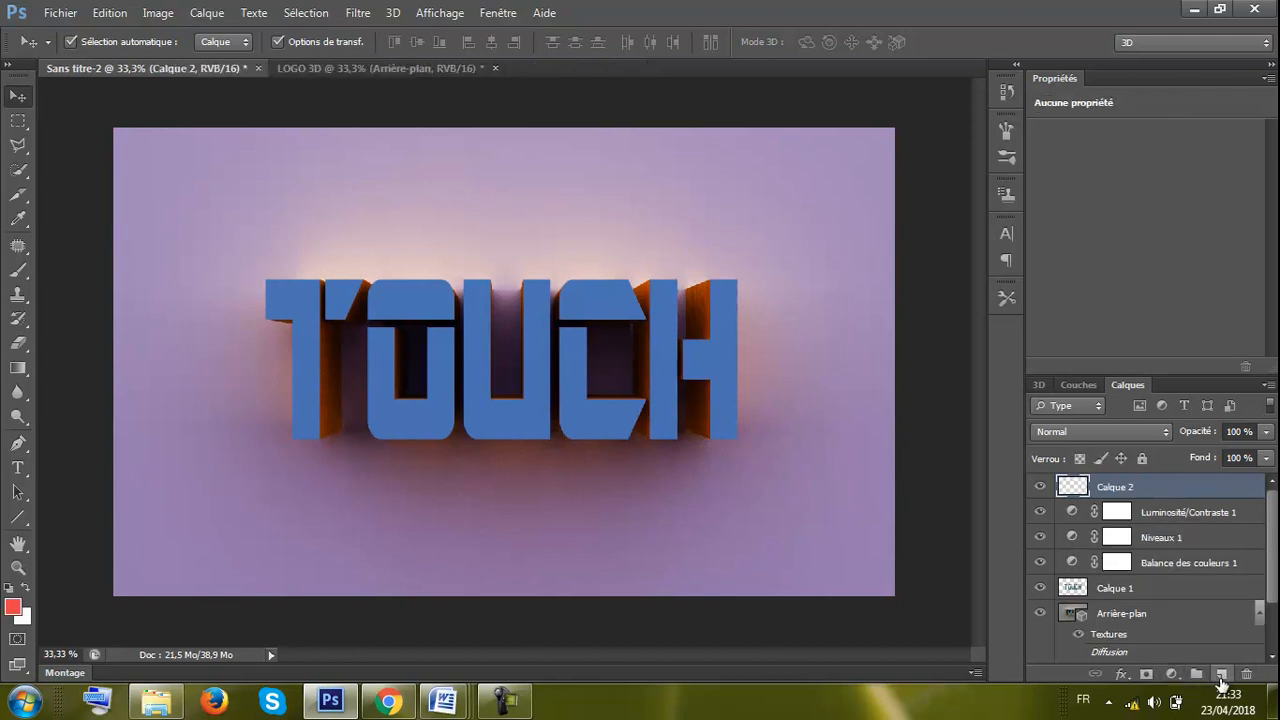
pyautogui.hotkey('ctrl', 'z')
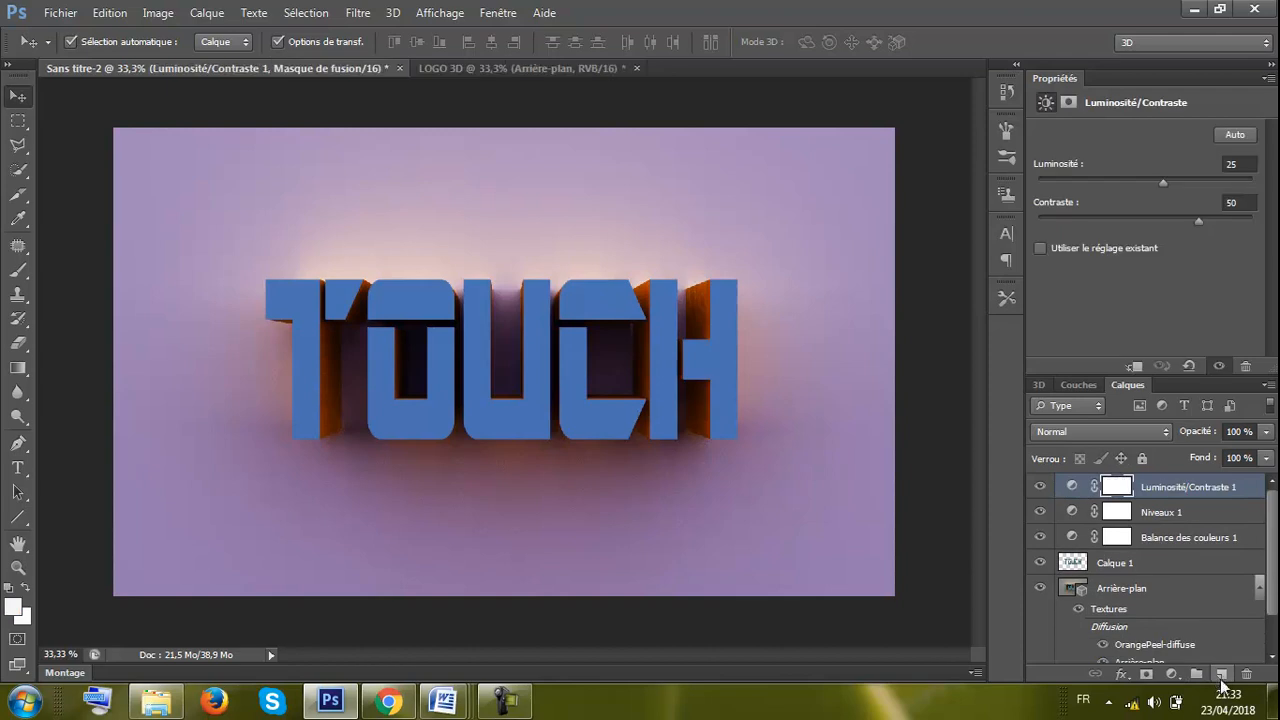
# Add a Recherche des couleurs adjustment layer using the filmstock_50.3dl 3DLUT file, and select the Niveaux 1 layer
pyautogui.click(1173, 674)
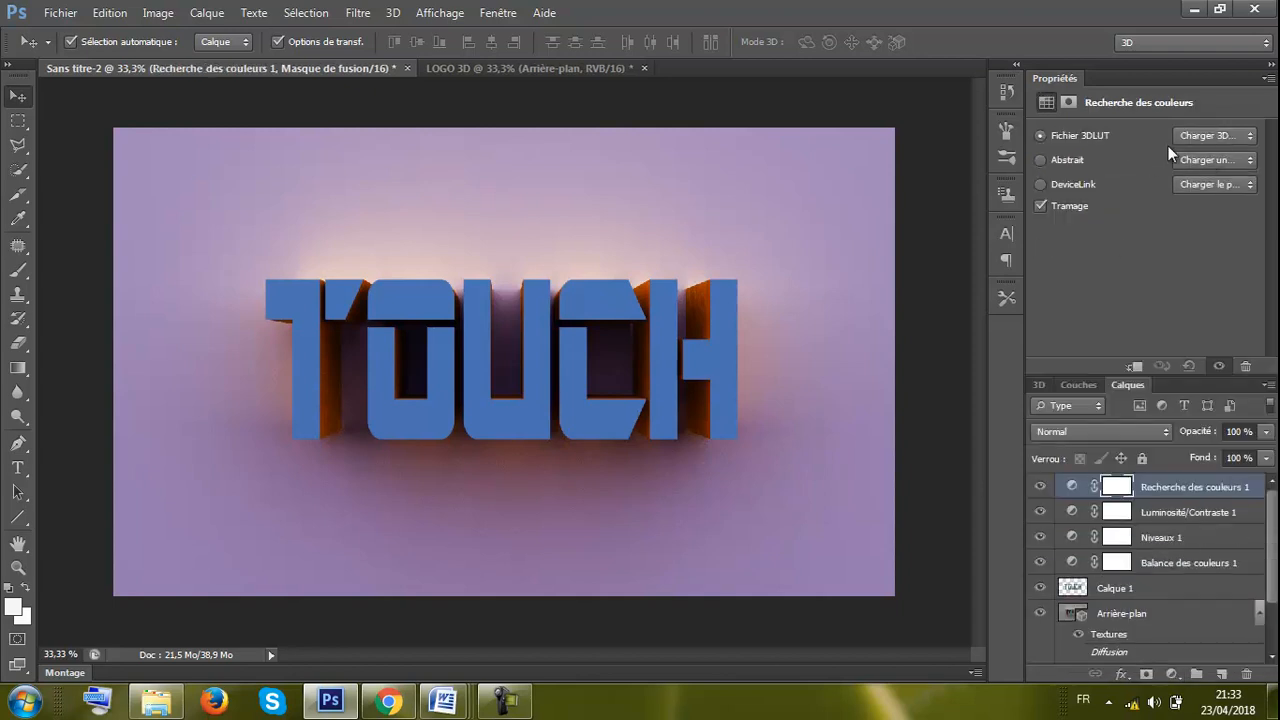
pyautogui.click(1215, 137)
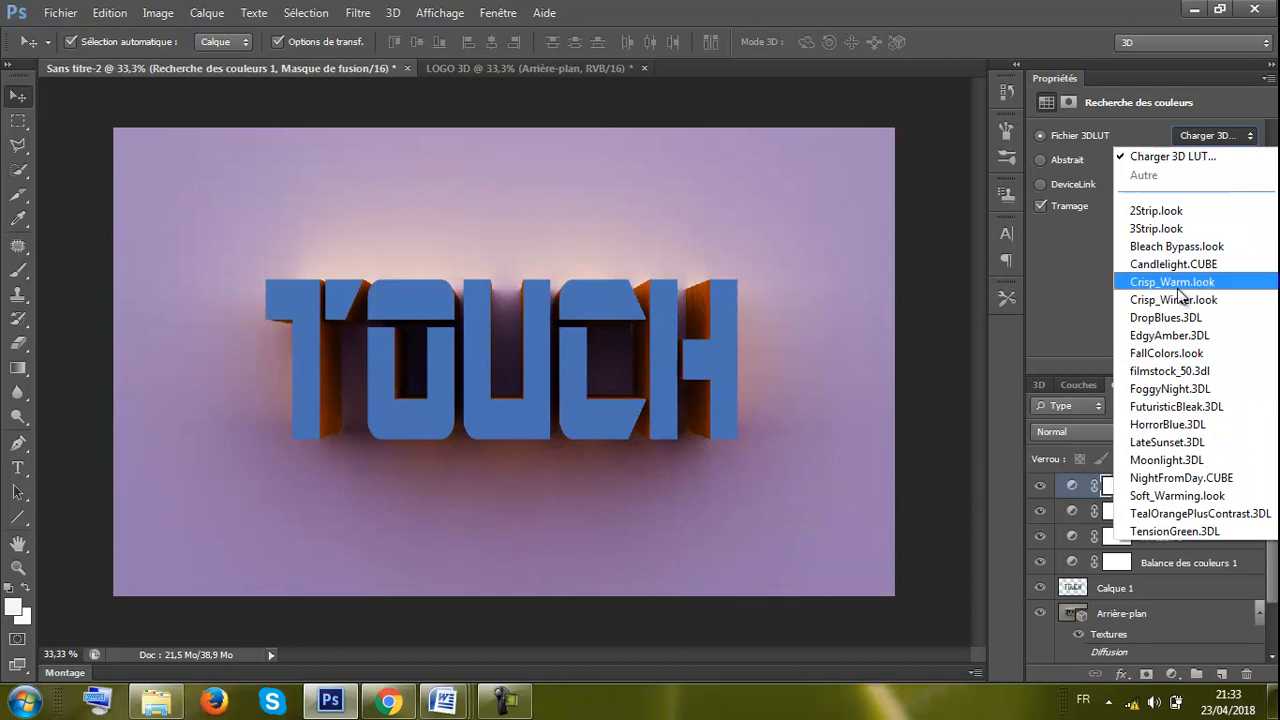
pyautogui.click(1178, 374)
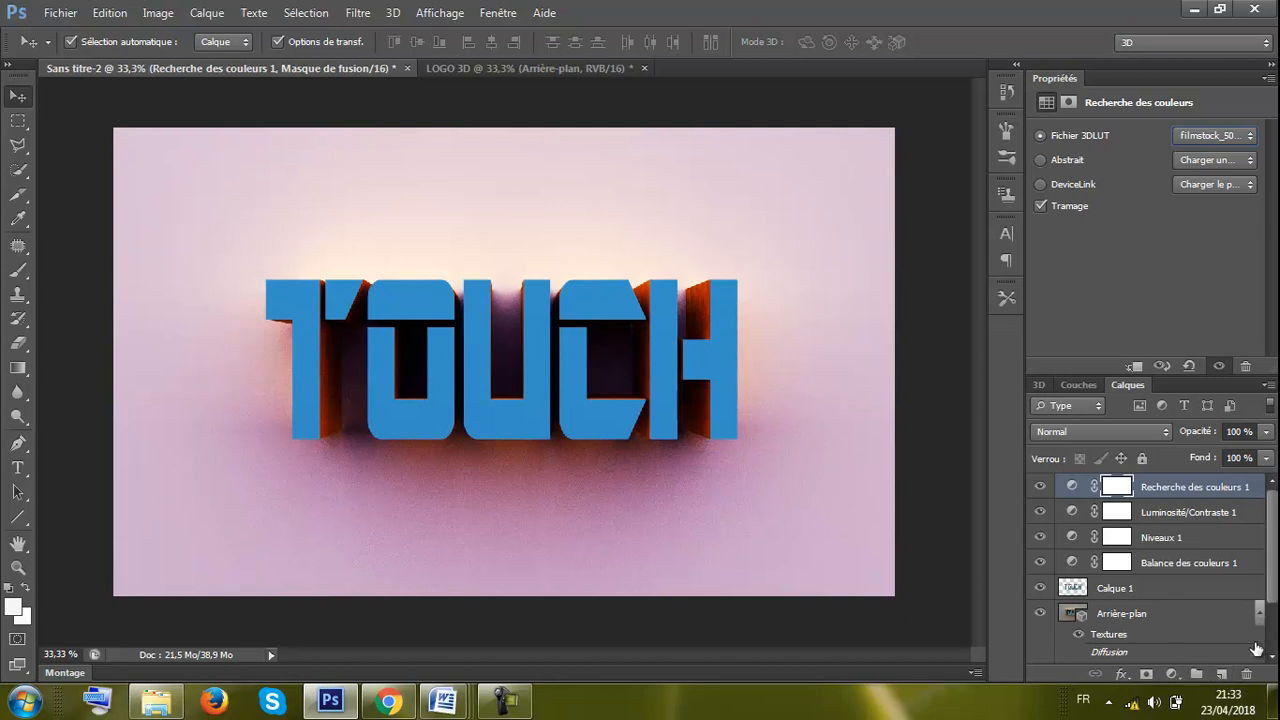
pyautogui.click(1148, 540)
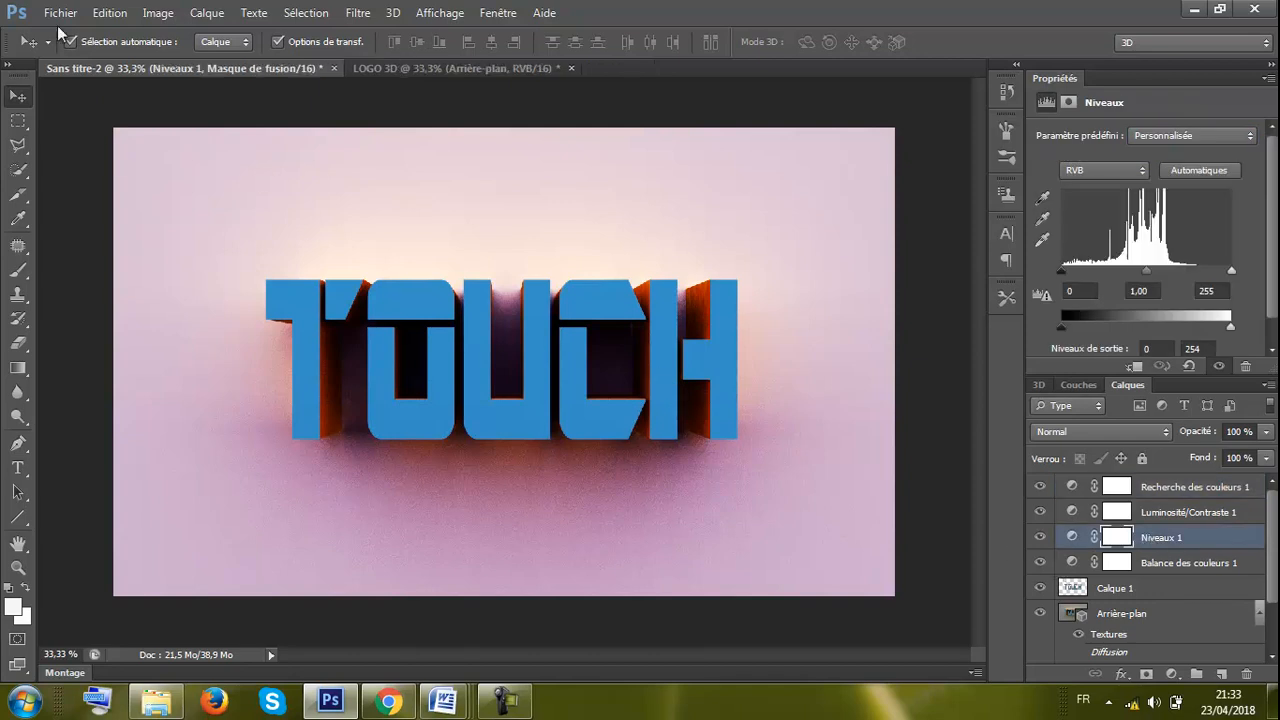
# Select all the blue letter faces of TOUCH on Calque 1 with the Quick Selection tool
pyautogui.click(19, 172)
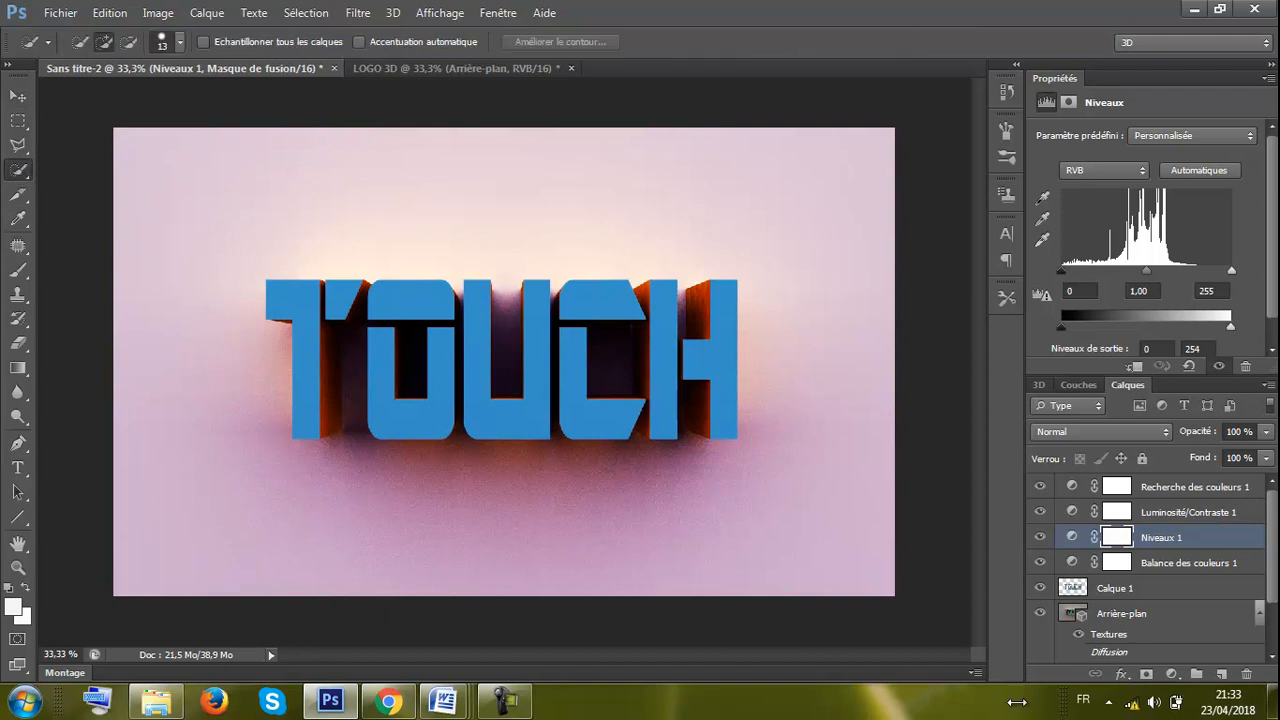
pyautogui.click(1113, 590)
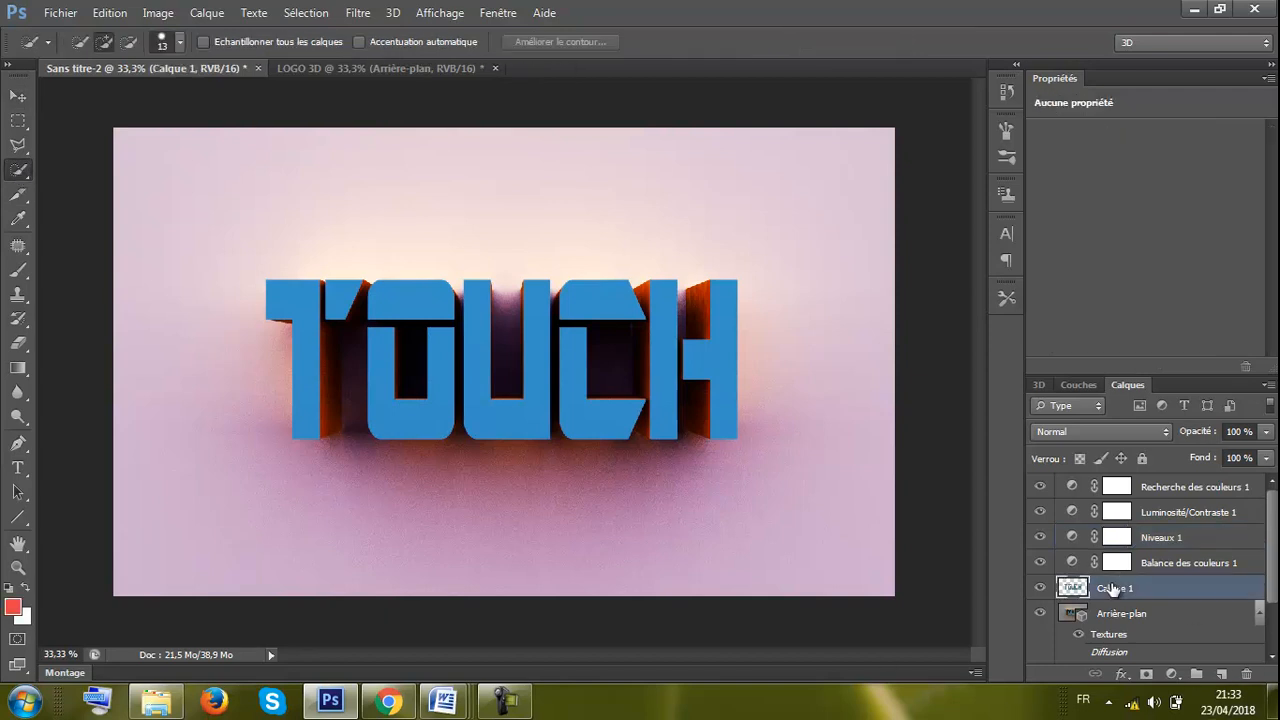
pyautogui.click(302, 305)
pyautogui.click(340, 295)
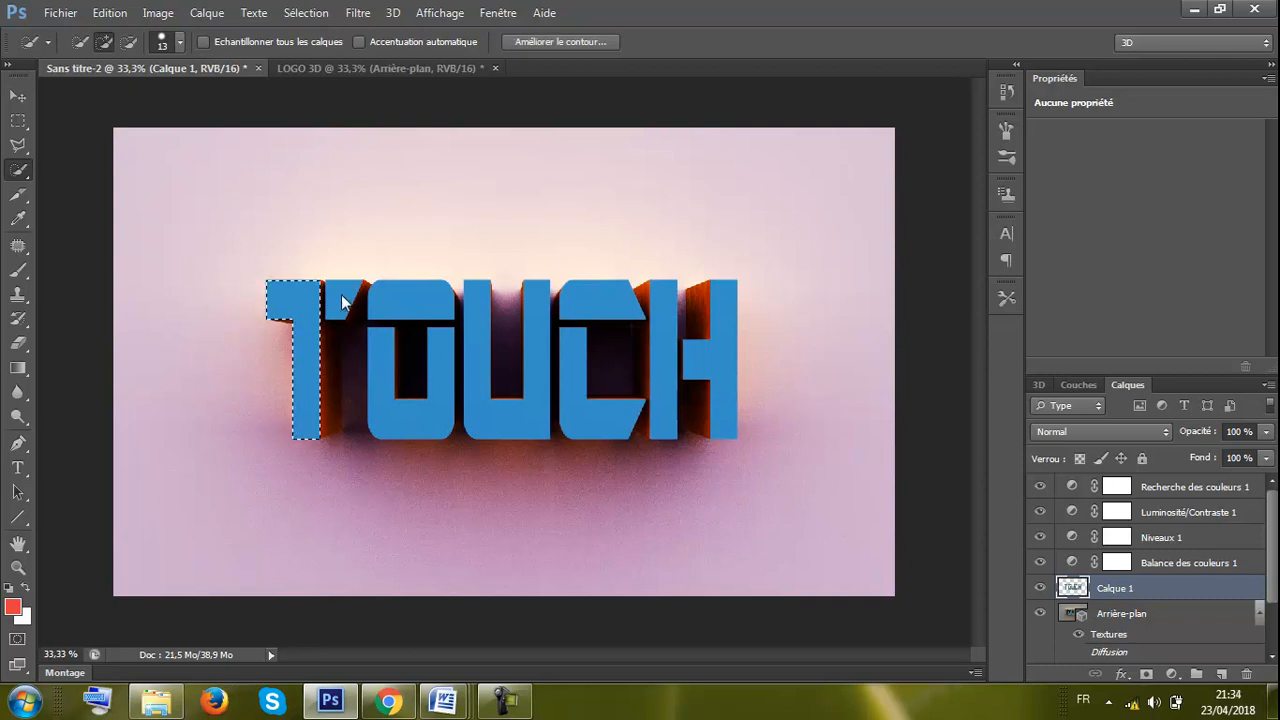
pyautogui.click(426, 299)
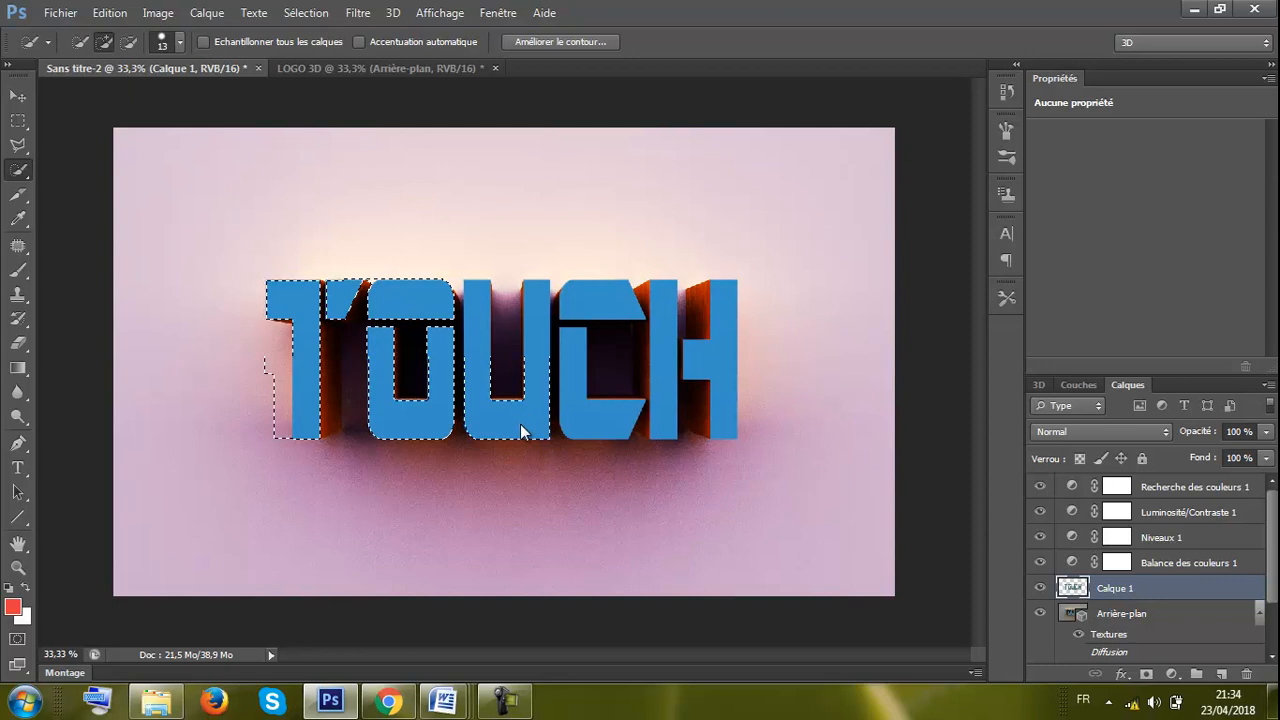
pyautogui.click(598, 425)
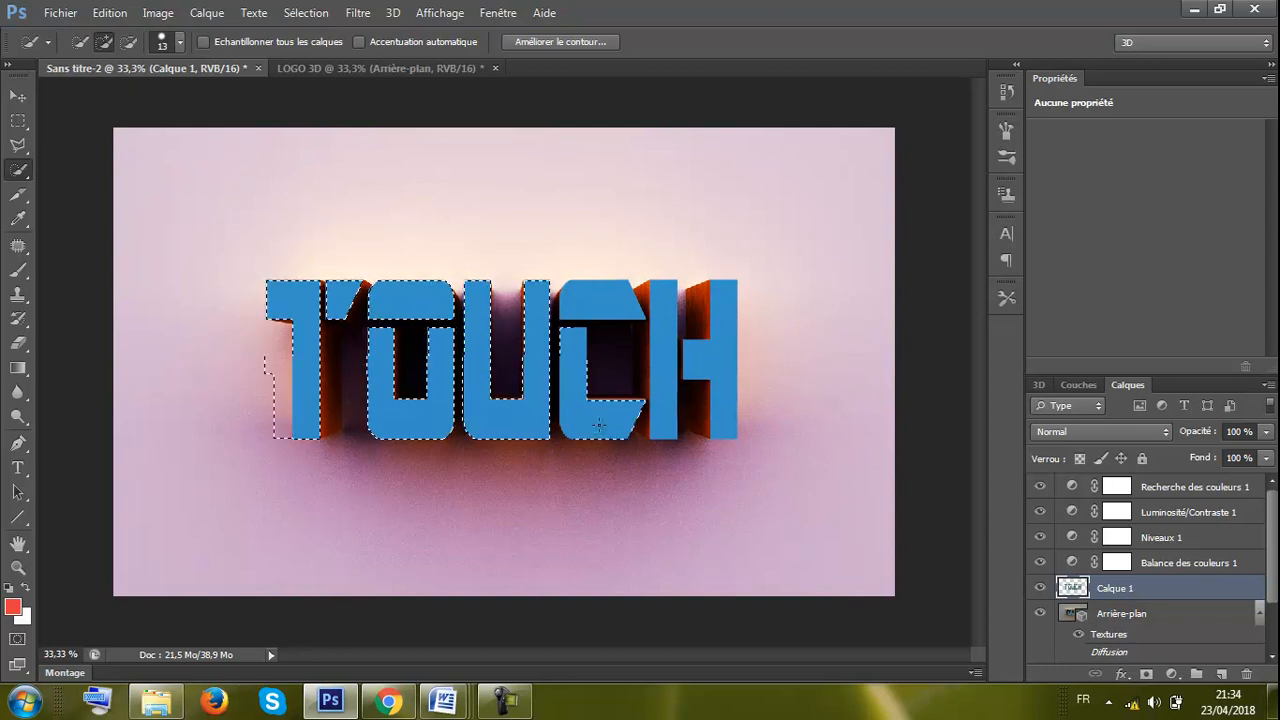
pyautogui.click(596, 295)
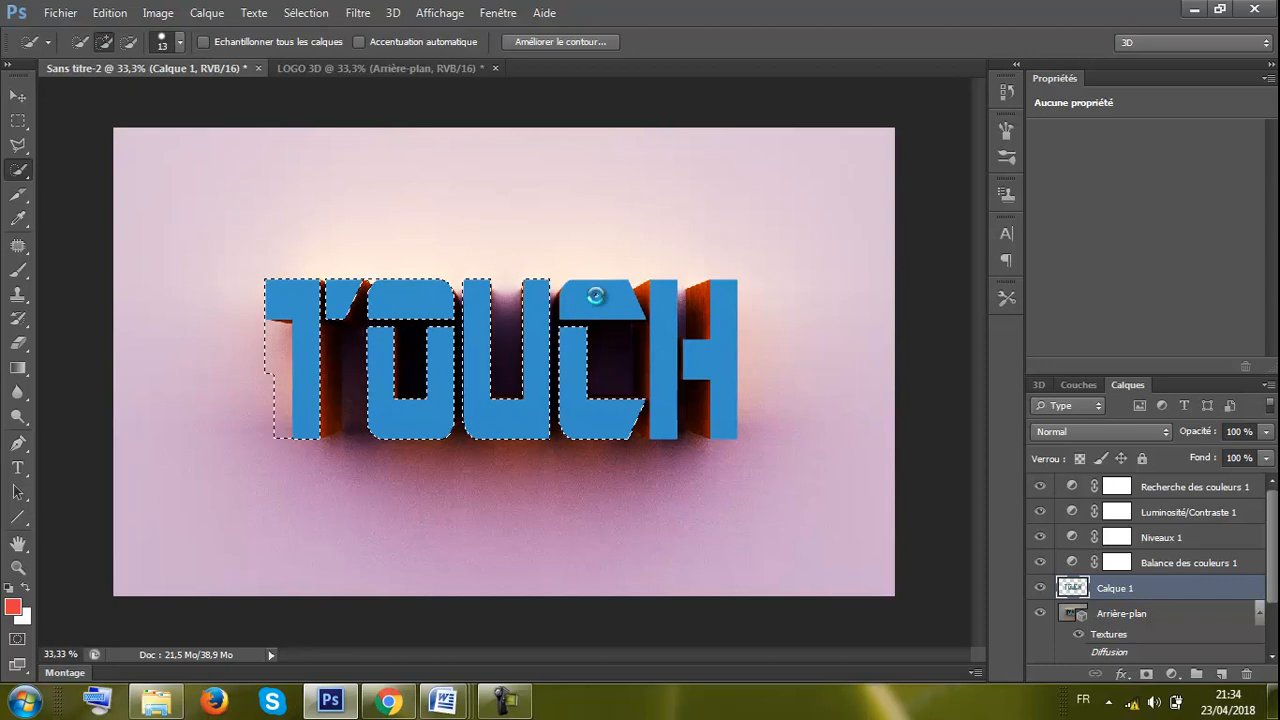
pyautogui.click(665, 346)
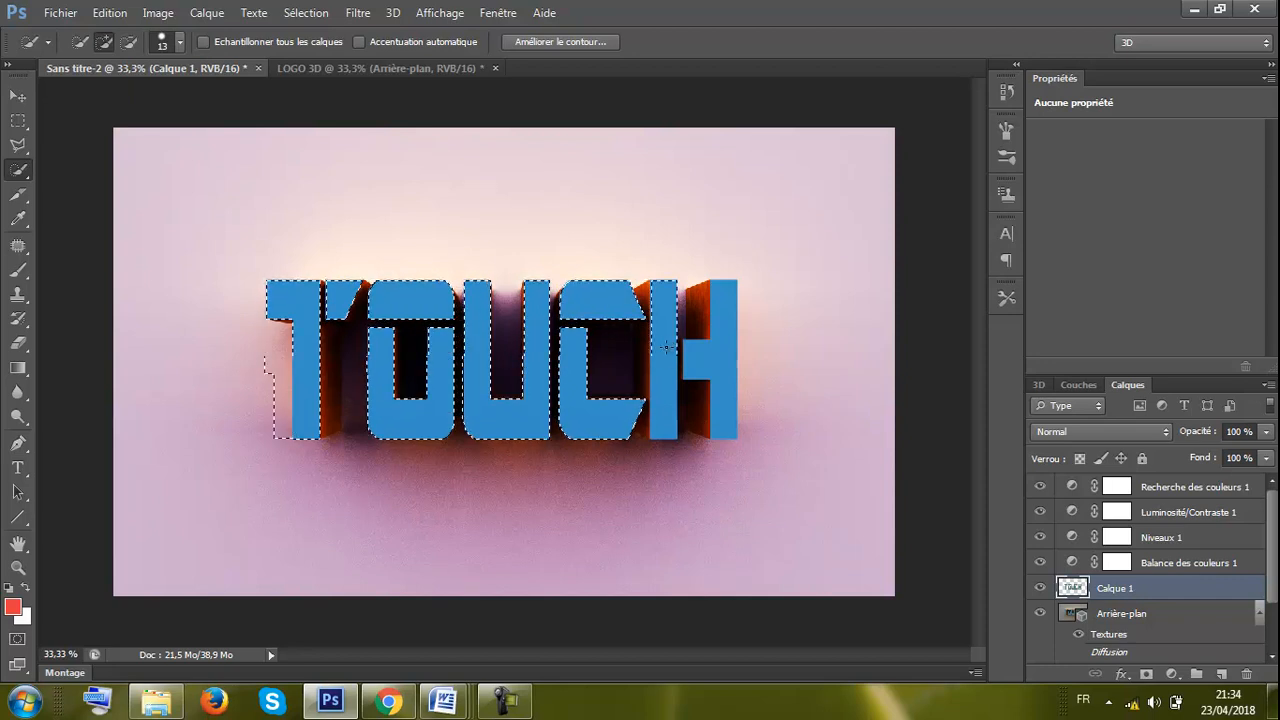
pyautogui.click(710, 358)
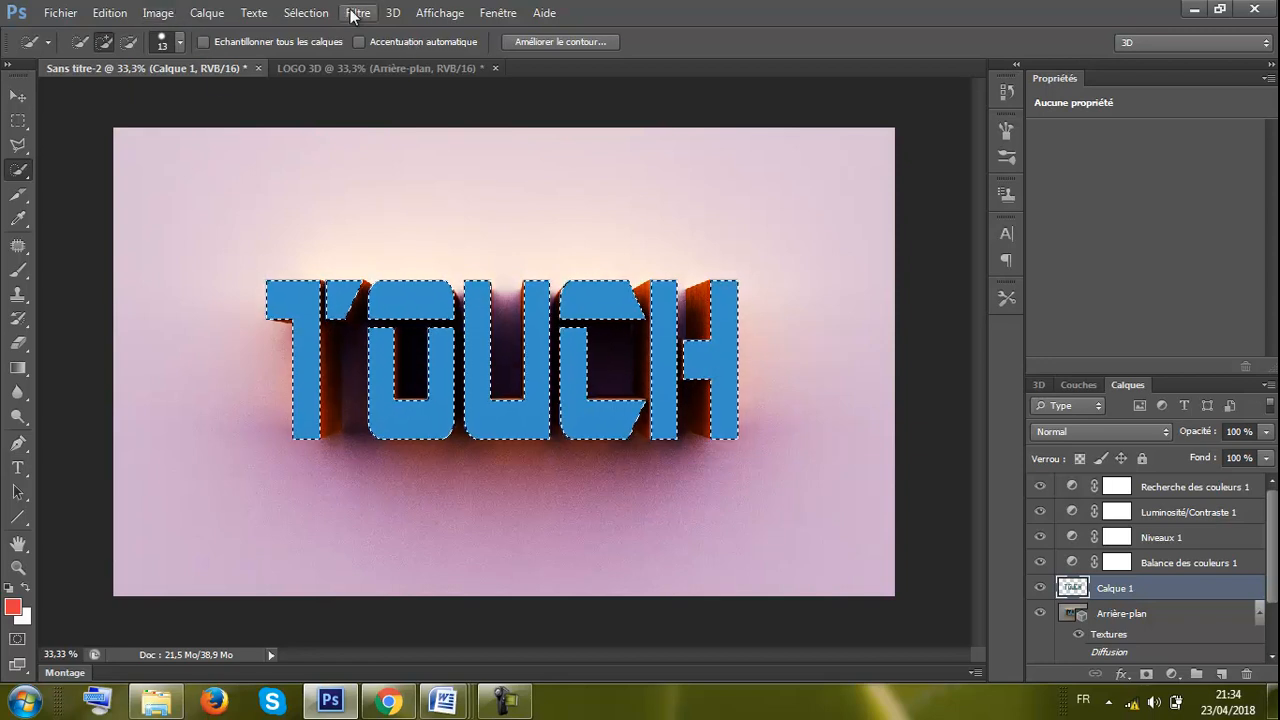
# Contract the letter selection by 5 pixels and delete the selected inside of the faces on Calque 1, leaving a thin outline
pyautogui.click(296, 12)
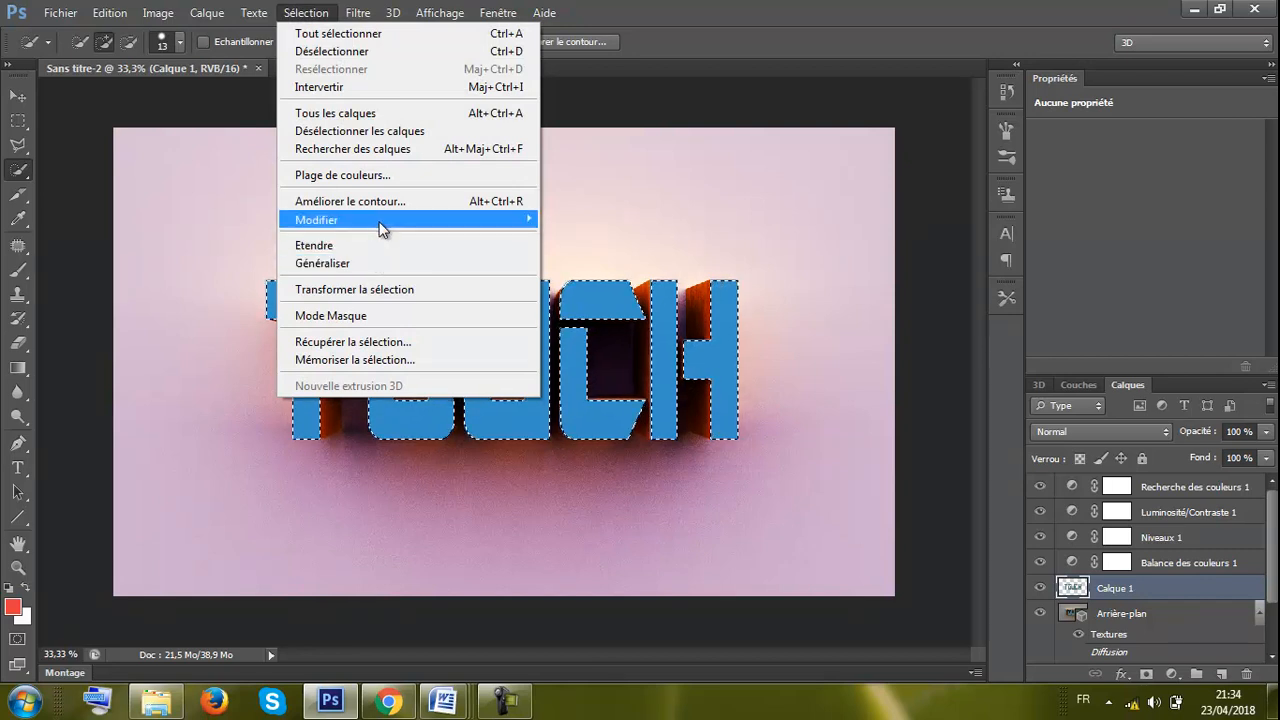
pyautogui.moveTo(385, 226)
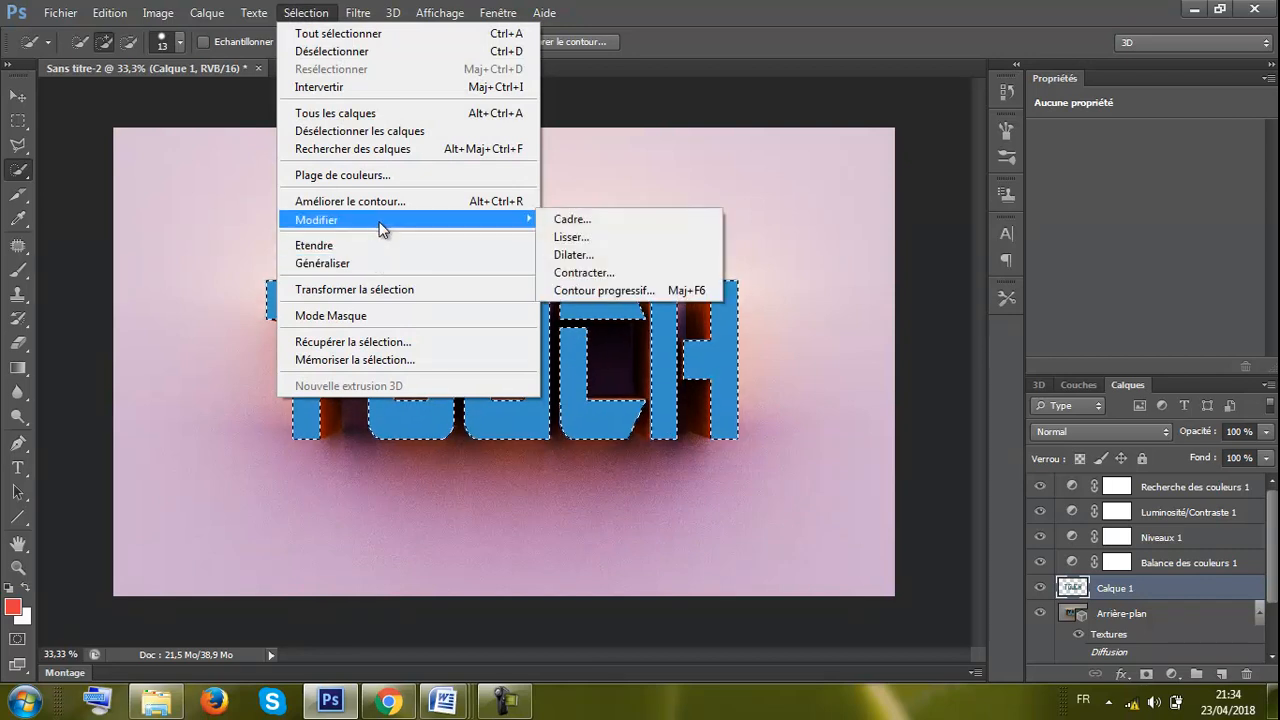
pyautogui.click(578, 277)
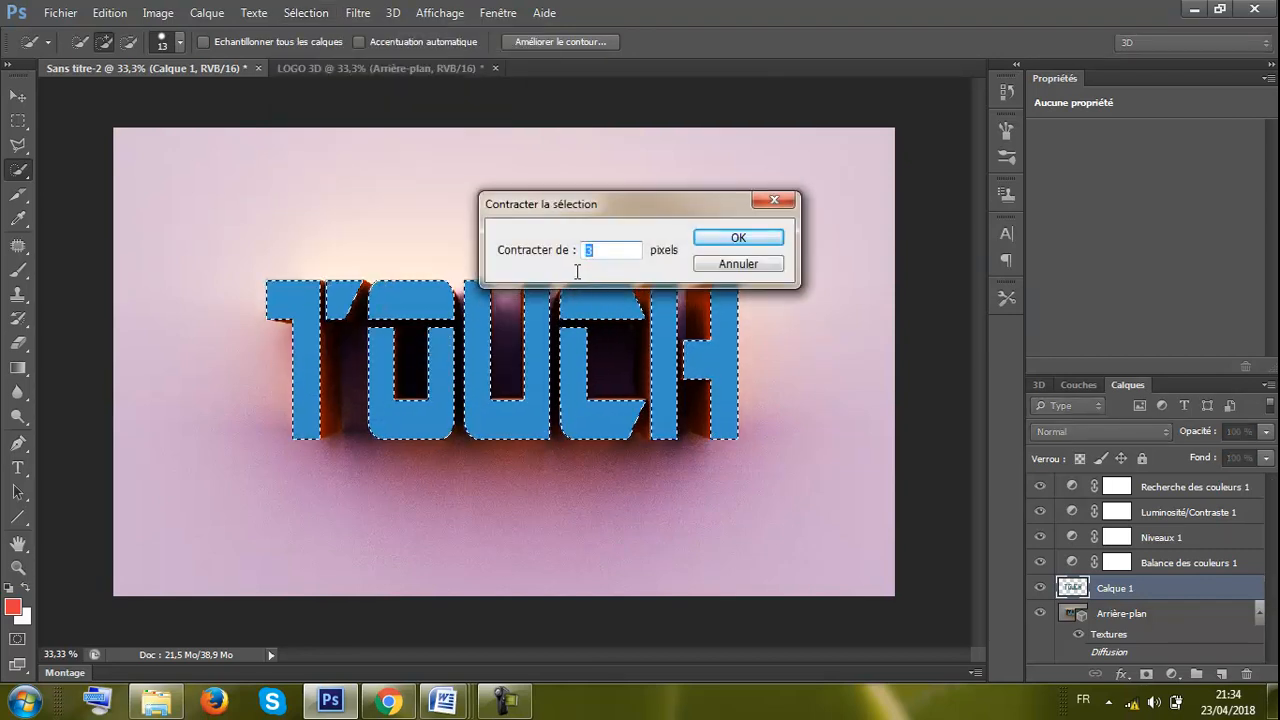
pyautogui.moveTo(653, 209); pyautogui.dragTo(731, 209)
pyautogui.click(685, 248)
pyautogui.write('5')
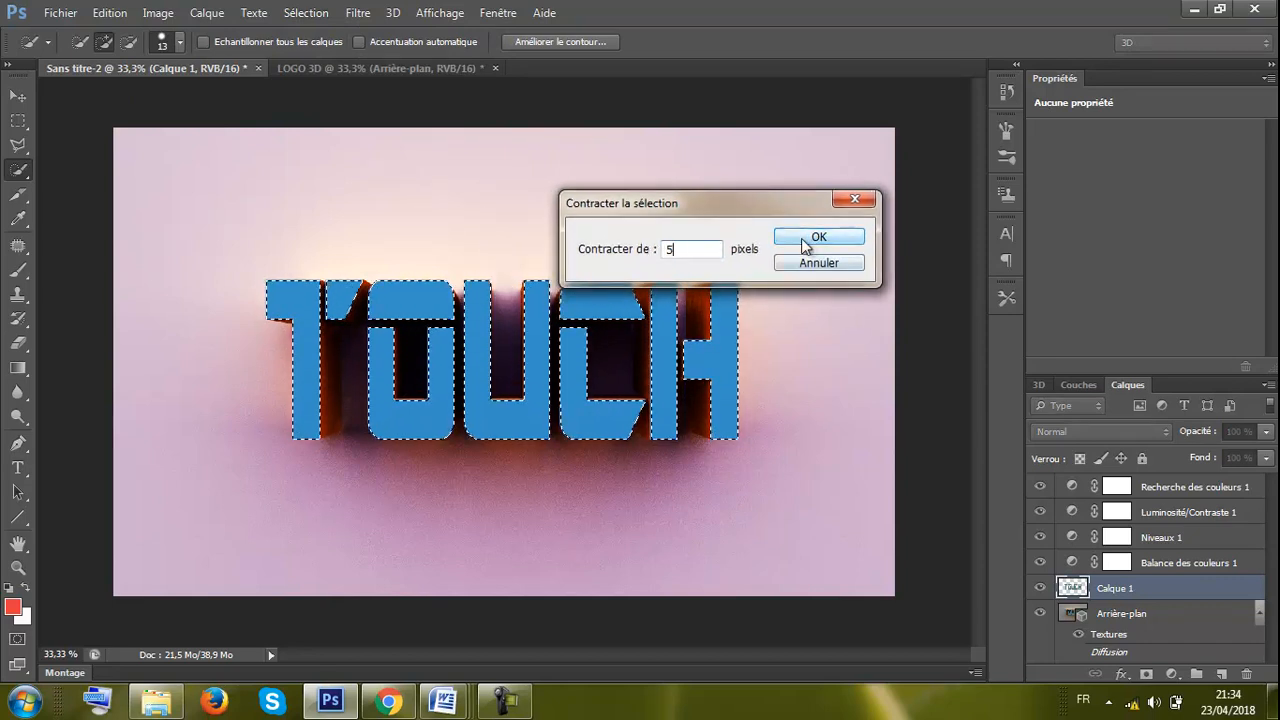
pyautogui.click(805, 245)
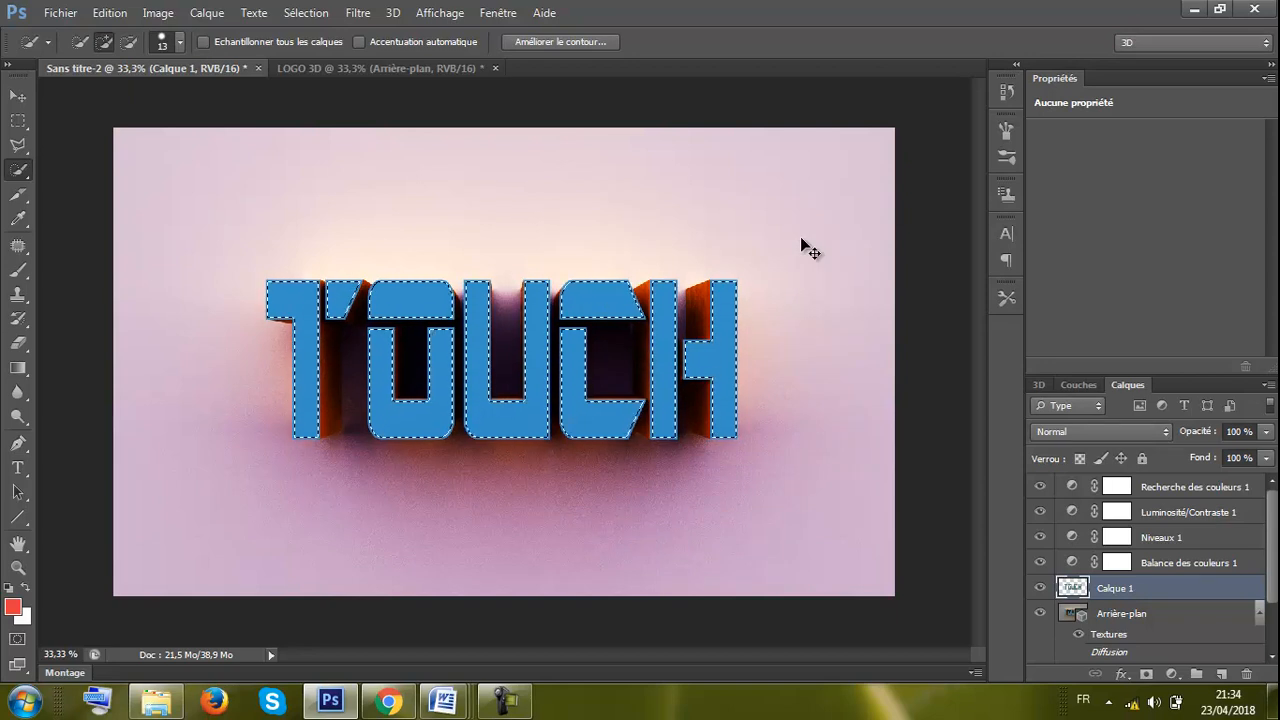
pyautogui.press('Delete')
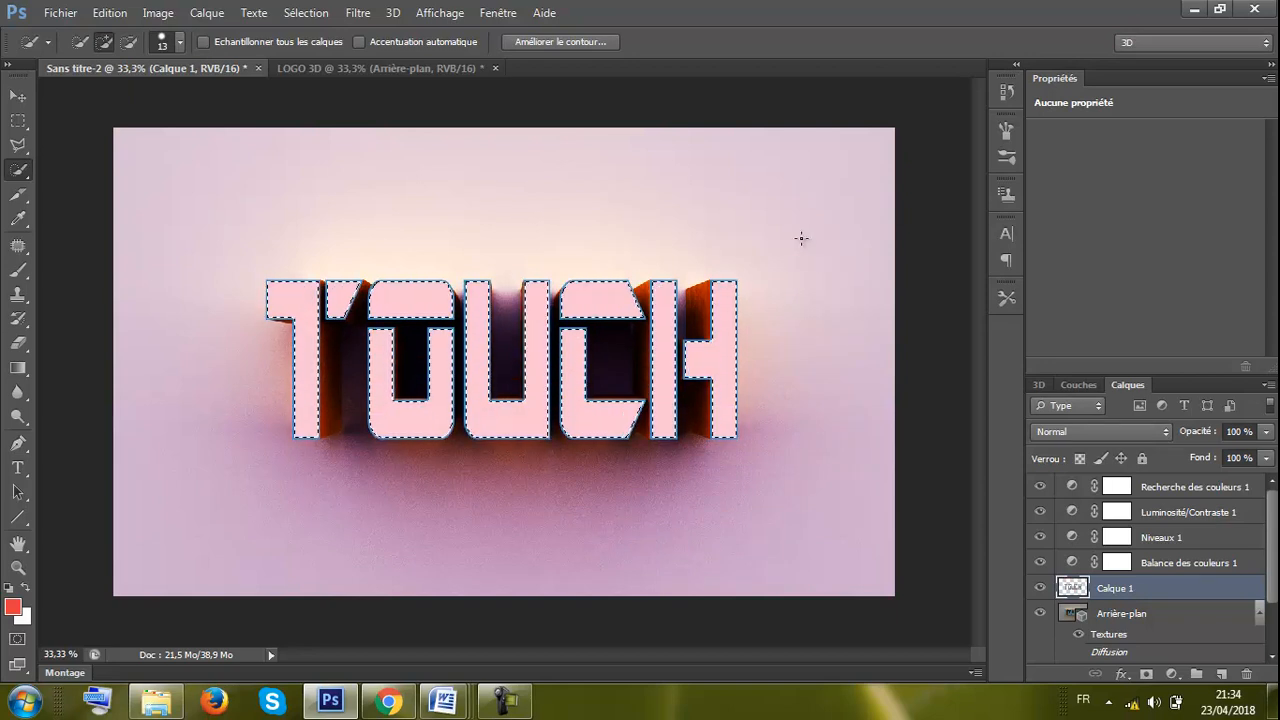
# Deselect the letter faces and make Calque 1 the active layer
pyautogui.click(19, 94)
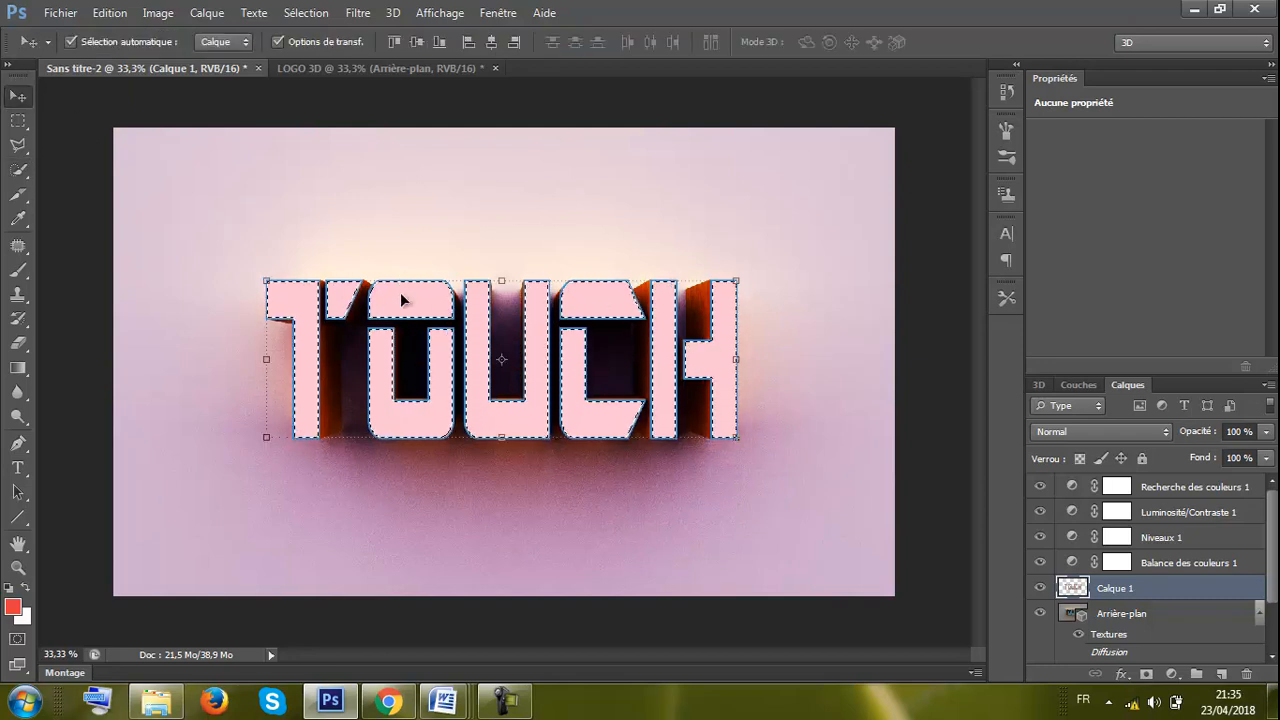
pyautogui.rightClick(401, 294)
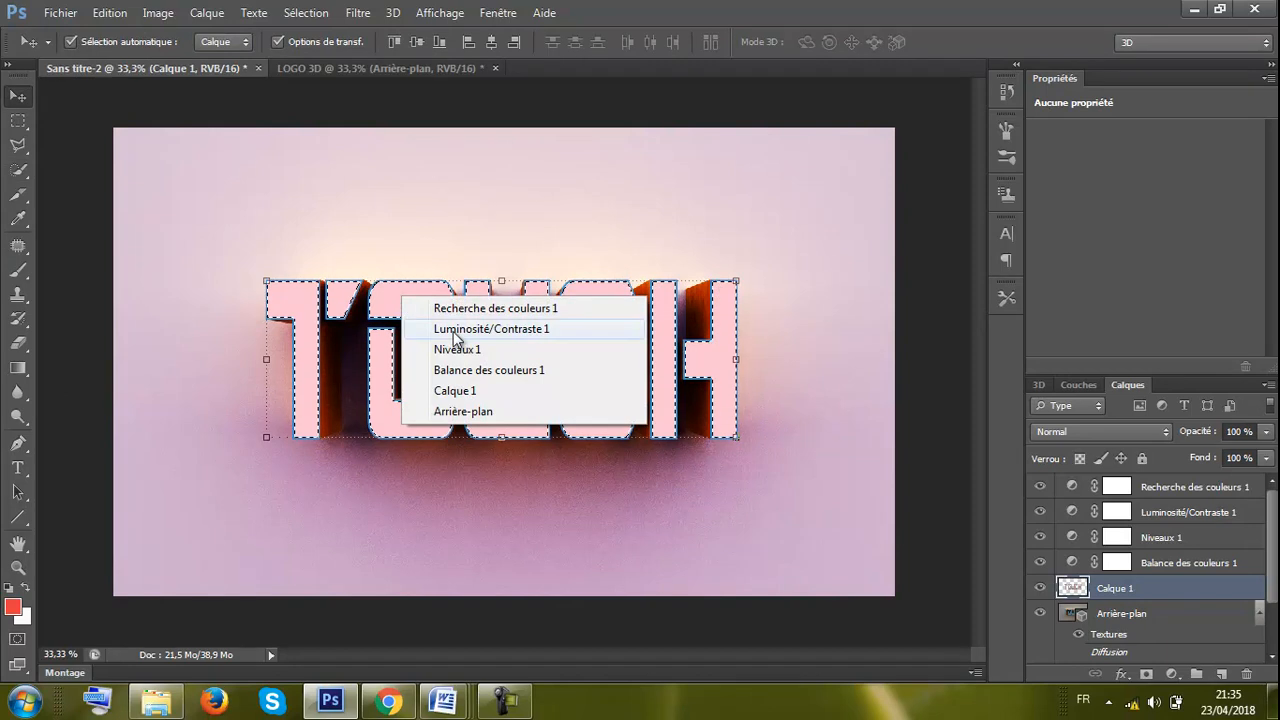
pyautogui.click(388, 297)
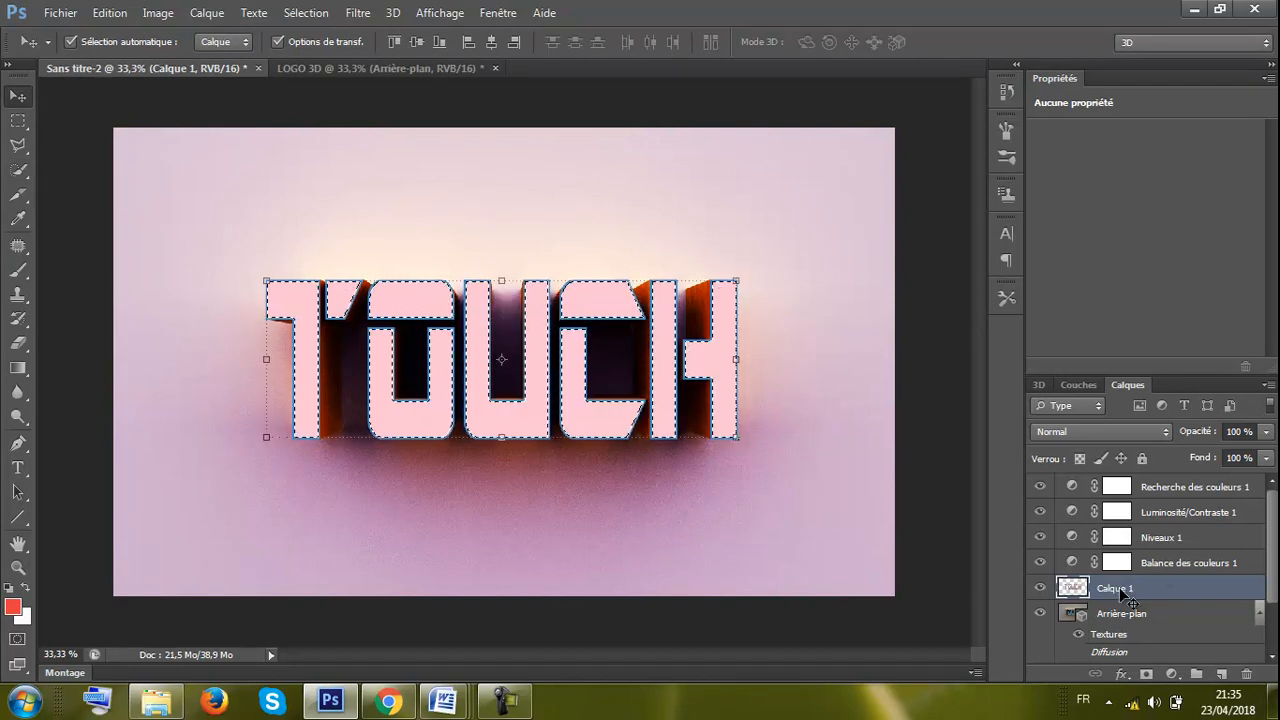
pyautogui.click(305, 11)
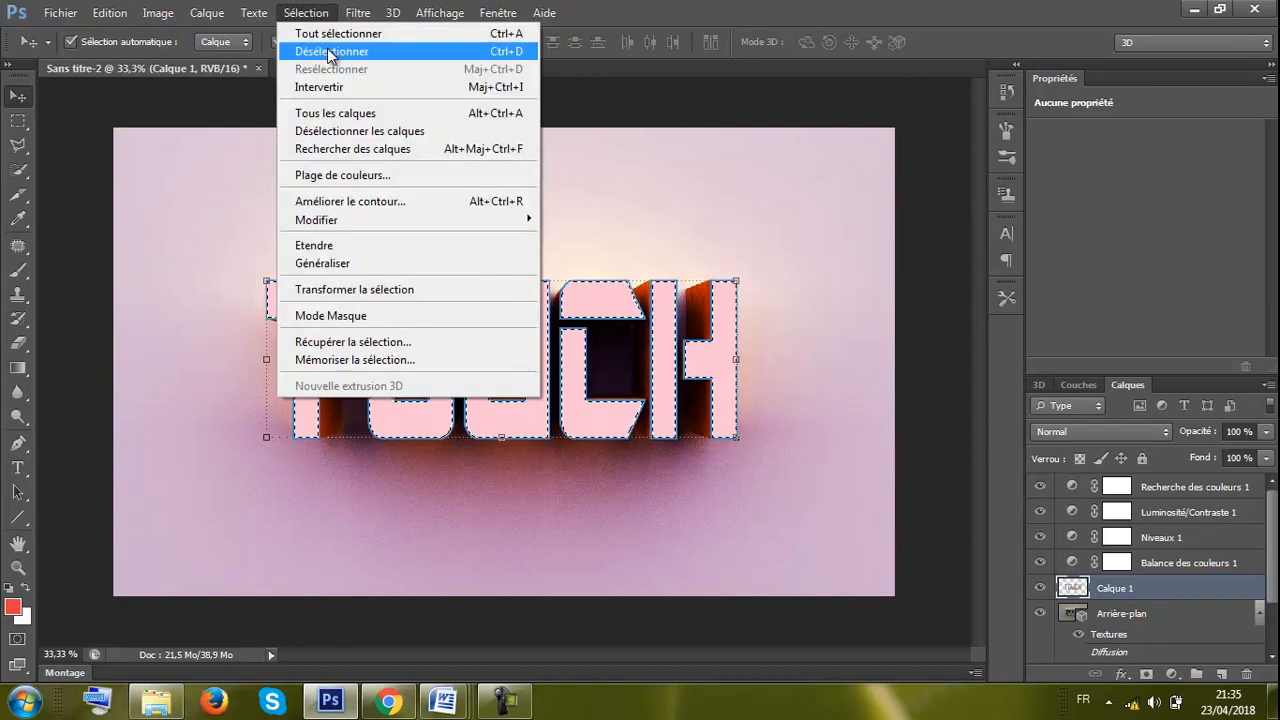
pyautogui.click(330, 52)
pyautogui.click(620, 211)
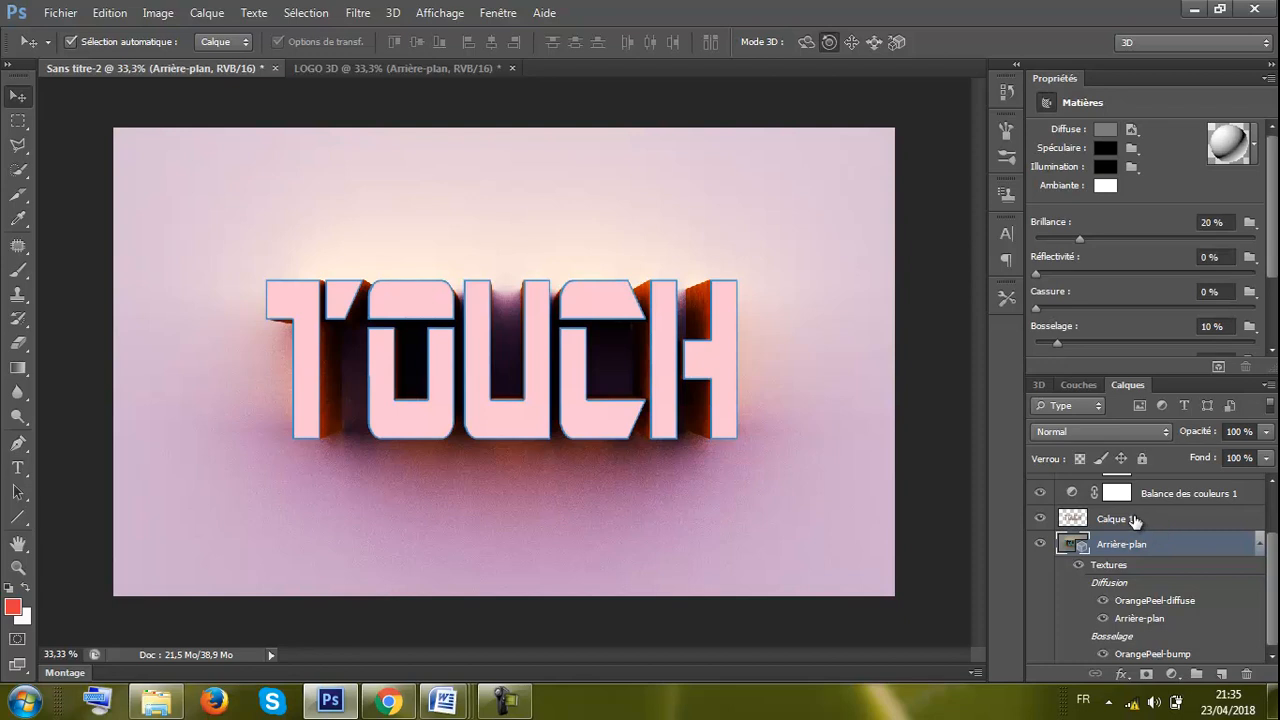
pyautogui.click(1135, 521)
pyautogui.scroll(3, 1272, 588)
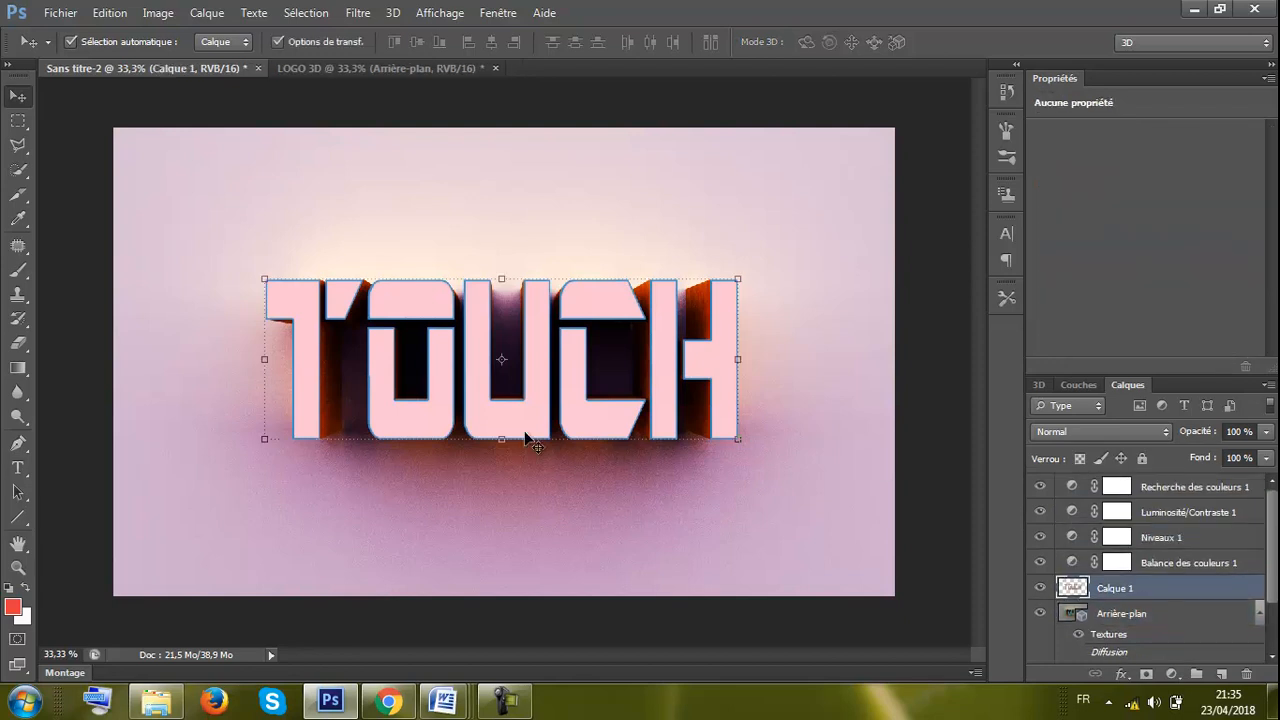
# Add the text MINA'S above the letter T of TOUCH on a new text layer
pyautogui.click(18, 470)
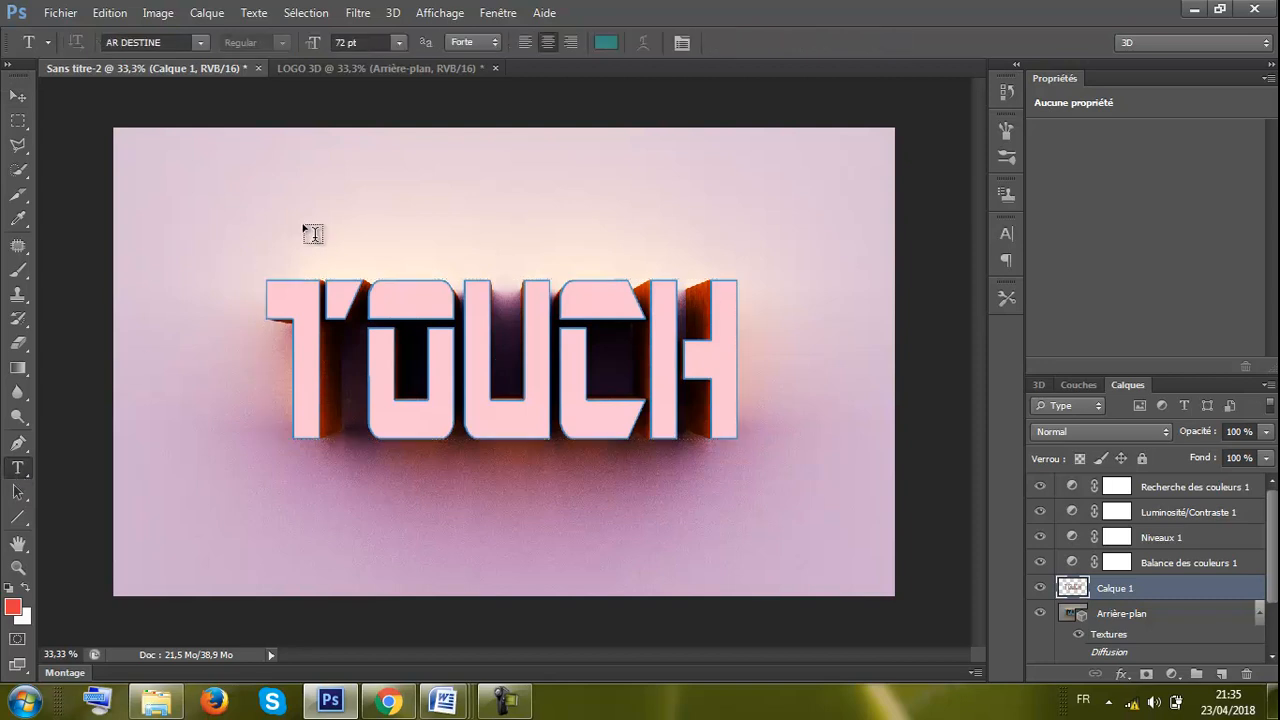
pyautogui.click(295, 232)
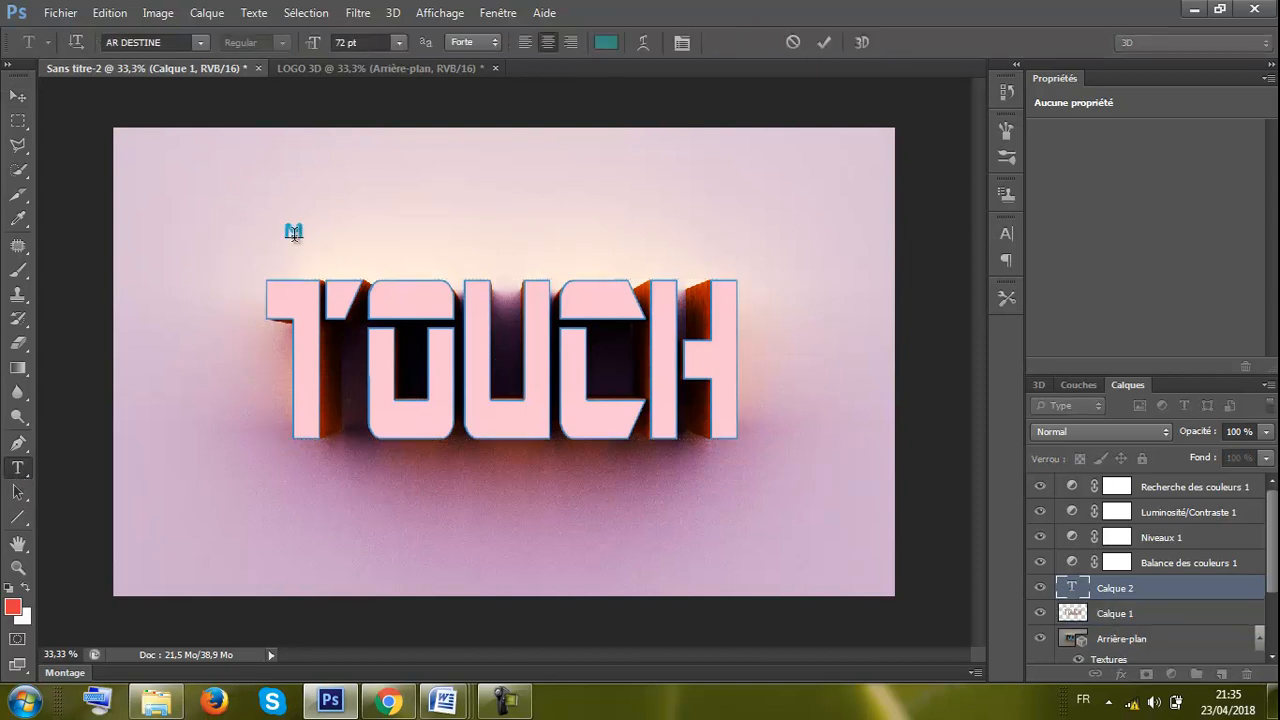
pyautogui.write("MINA'S")
pyautogui.click(18, 97)
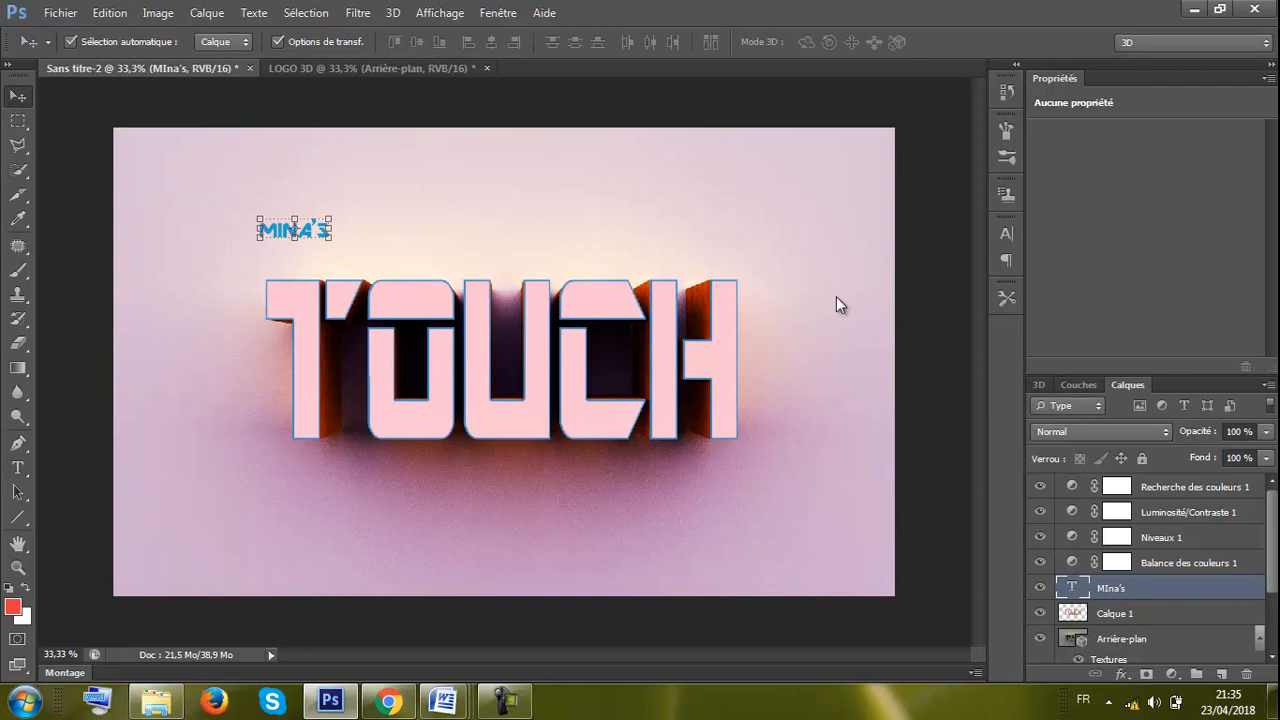
# Set the font of the MINA'S text to WRESTLEMANIA
pyautogui.click(1007, 233)
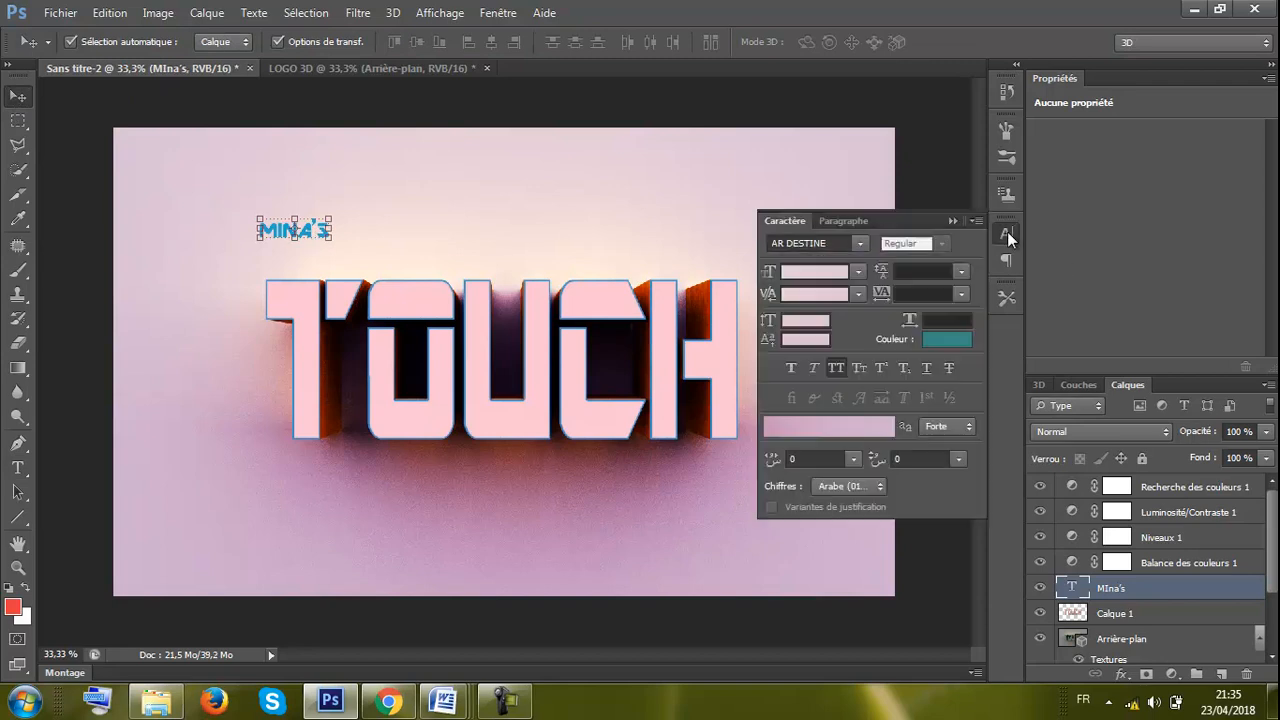
pyautogui.click(859, 243)
pyautogui.moveTo(1078, 316); pyautogui.dragTo(1068, 572)
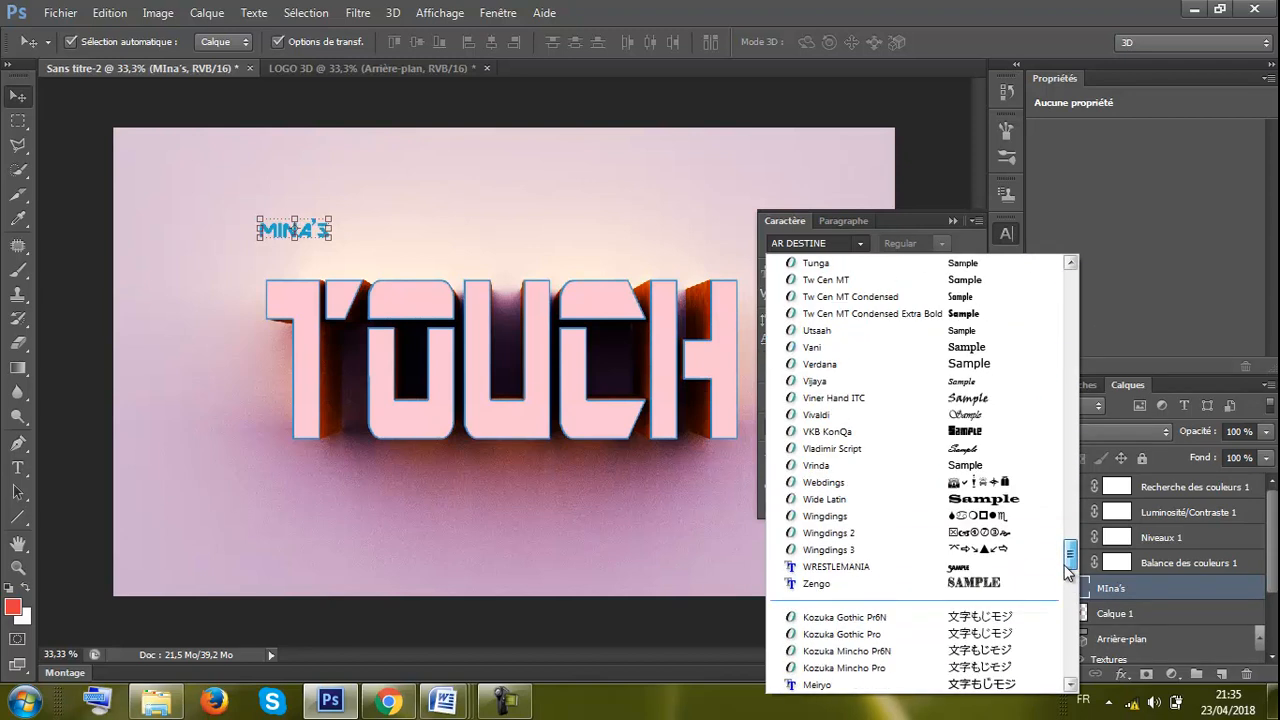
pyautogui.click(841, 568)
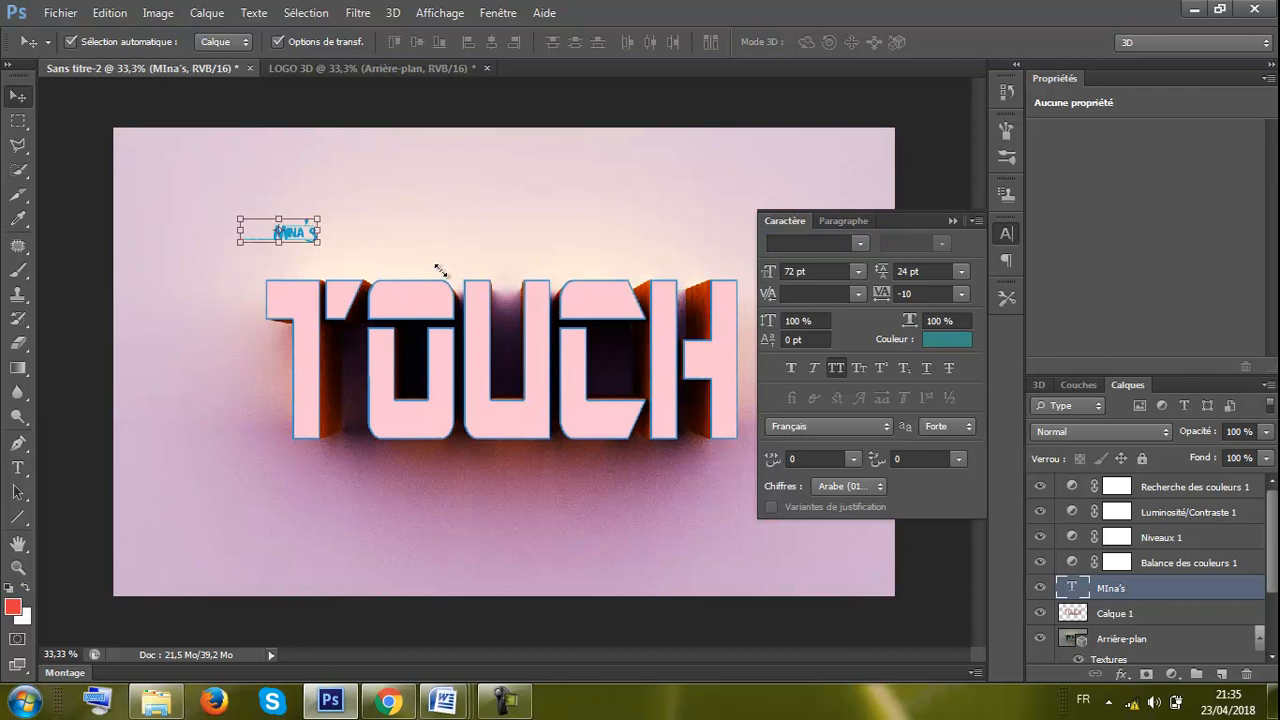
# Scale the MINA'S text to about 271% width and 243% height and place it just above the left half of TOUCH
pyautogui.hotkey('ctrl', 't')
pyautogui.moveTo(437, 271); pyautogui.dragTo(388, 268)
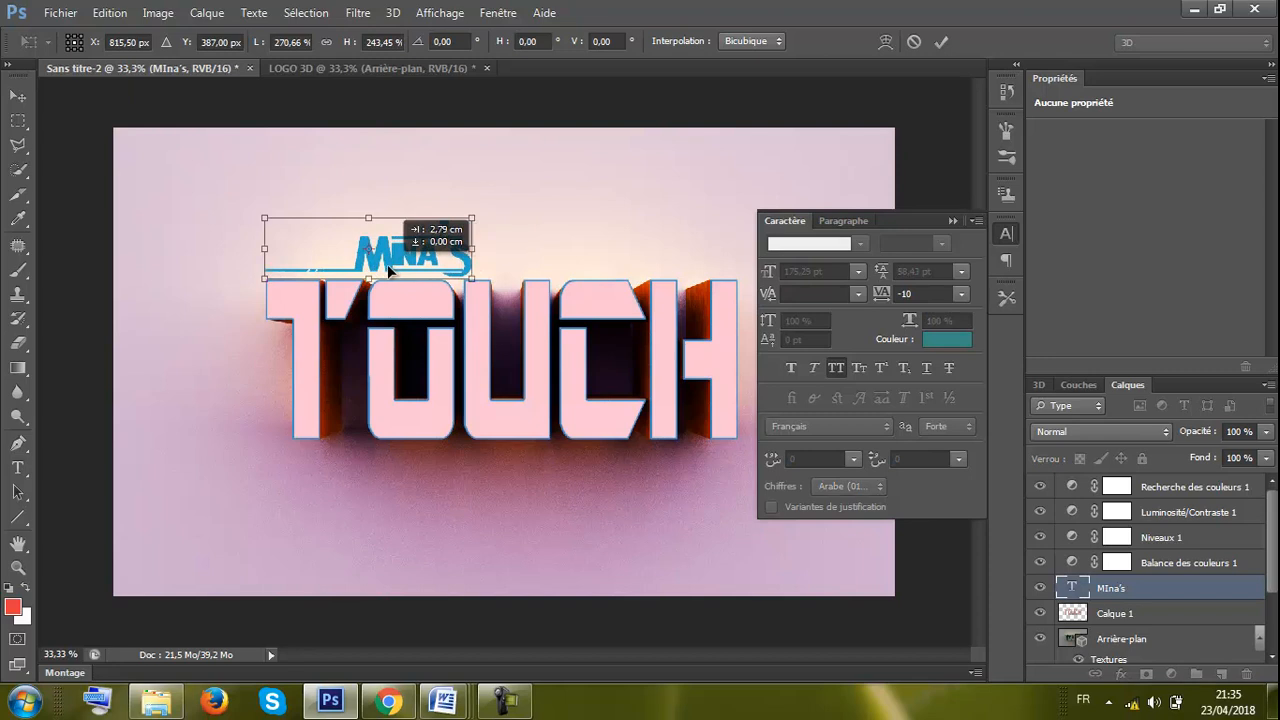
pyautogui.moveTo(388, 264); pyautogui.dragTo(394, 265)
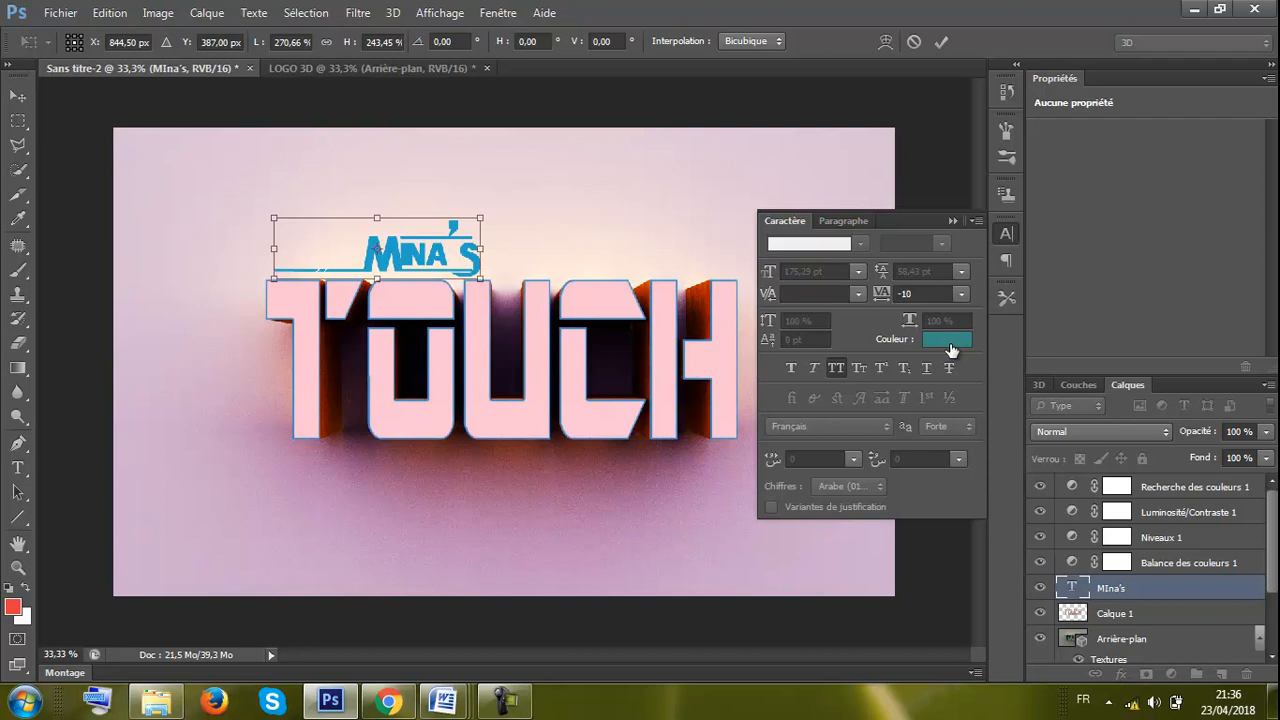
pyautogui.press('Return')
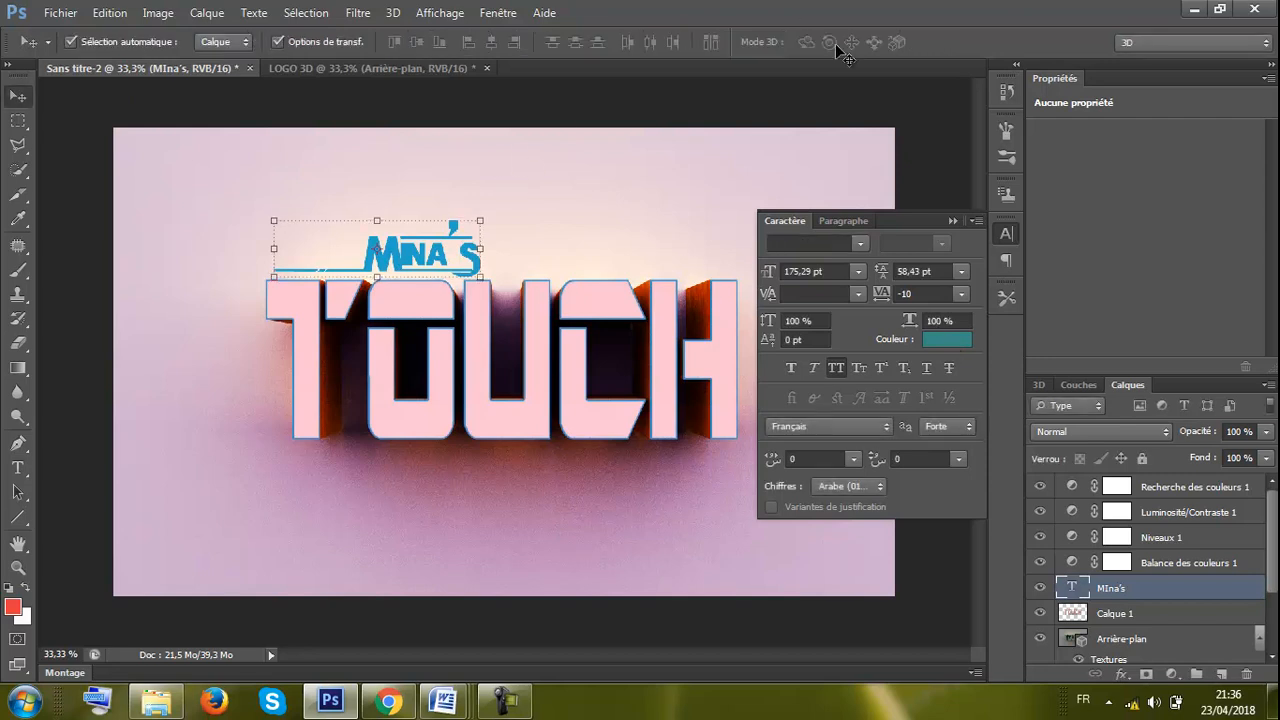
# Set the colour of the MINA'S text to black
pyautogui.click(944, 342)
pyautogui.click(656, 551)
pyautogui.click(1060, 298)
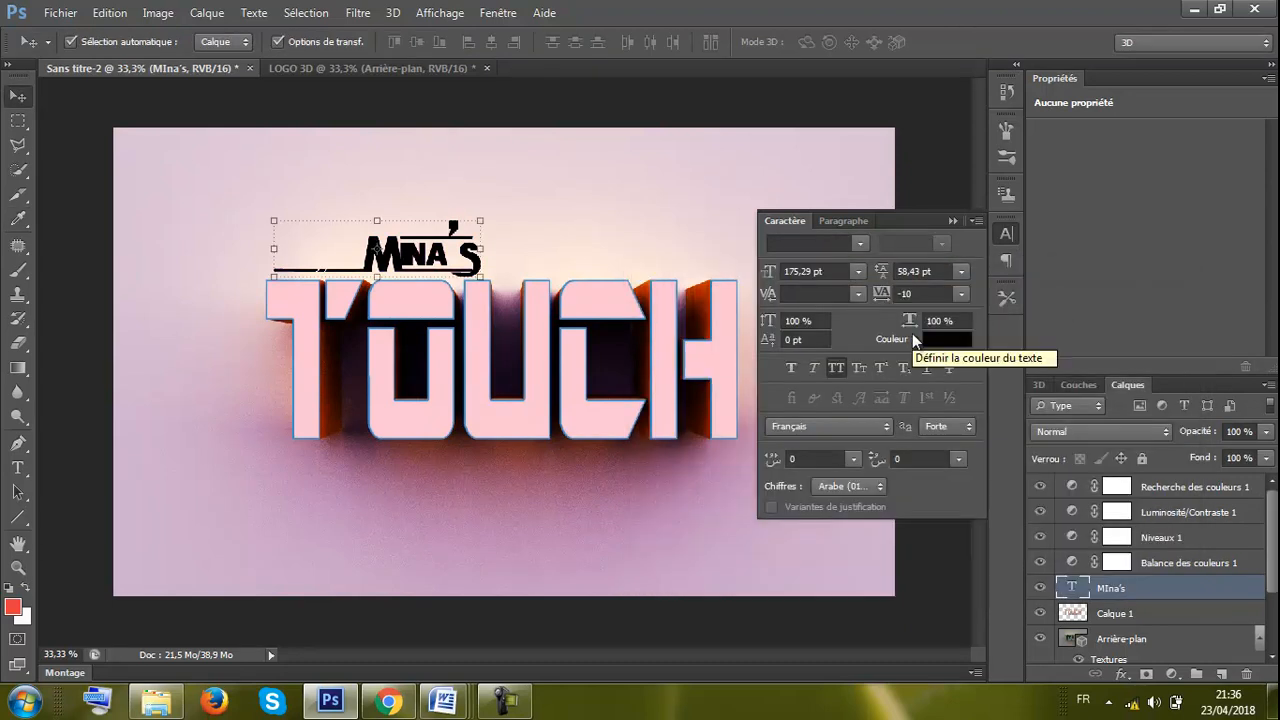
# Set the tracking of the MINA'S text to 10 and select the Arrière-plan layer
pyautogui.click(961, 294)
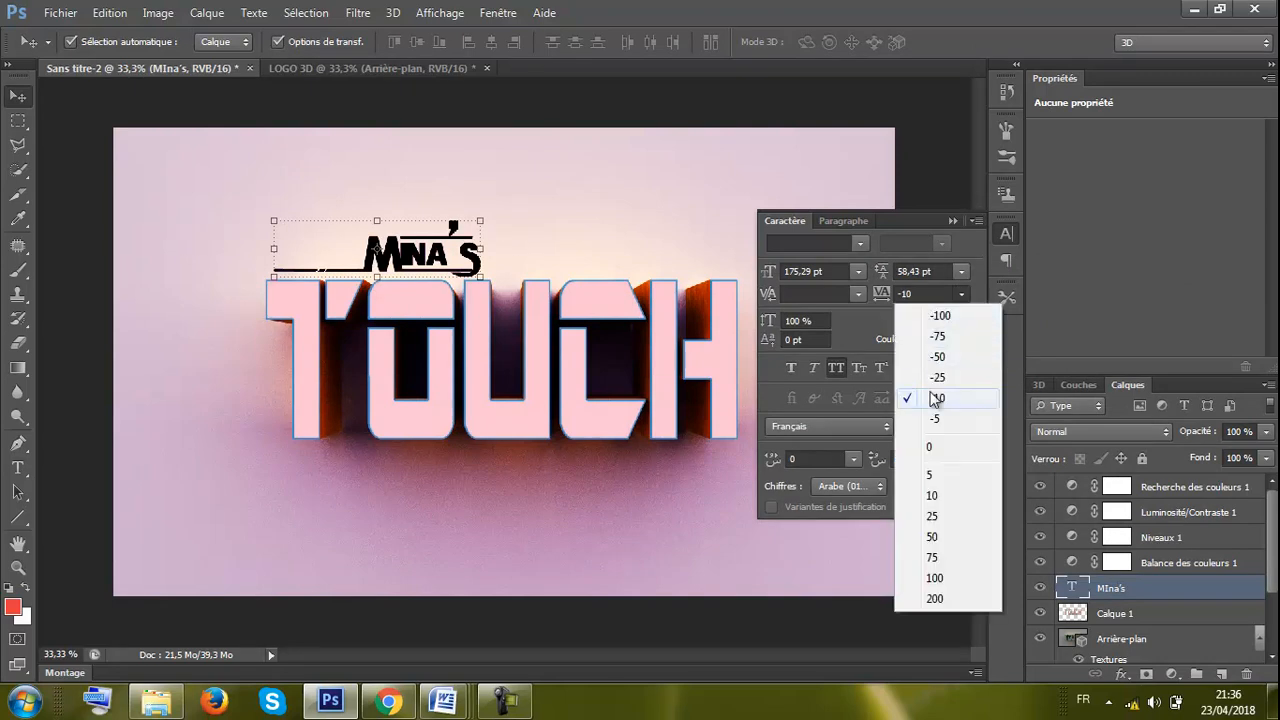
pyautogui.click(930, 496)
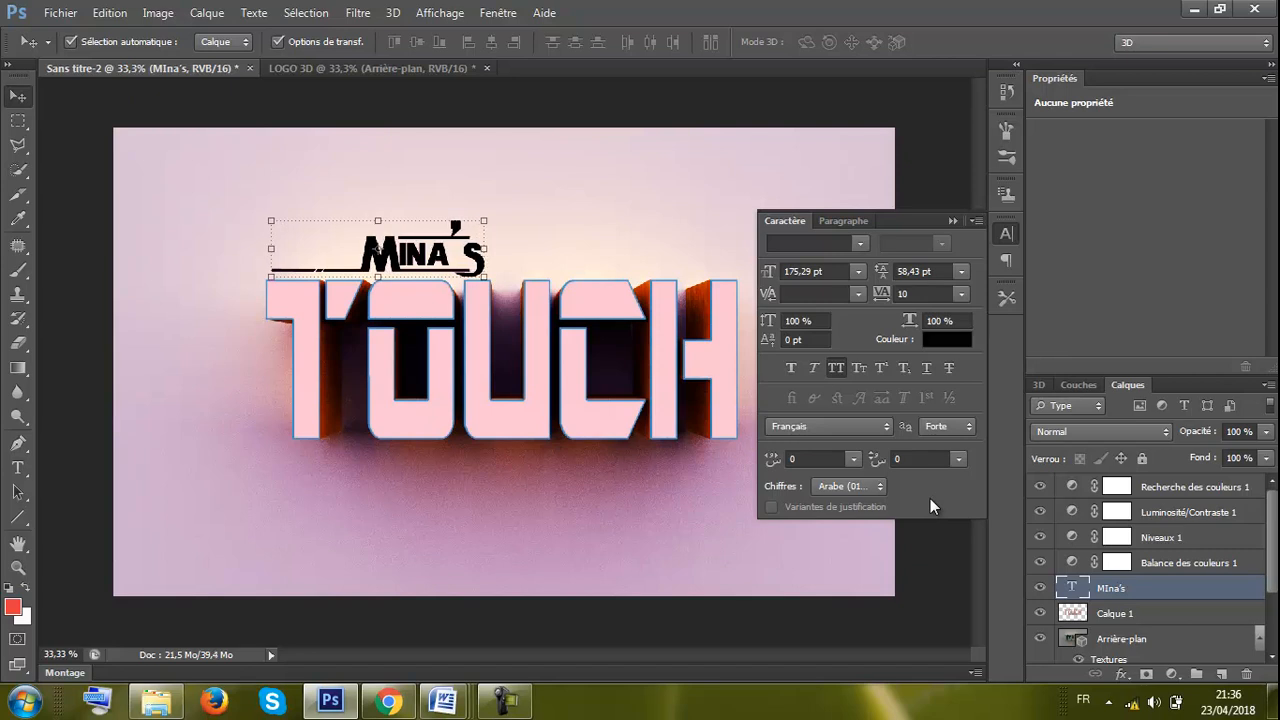
pyautogui.click(1012, 239)
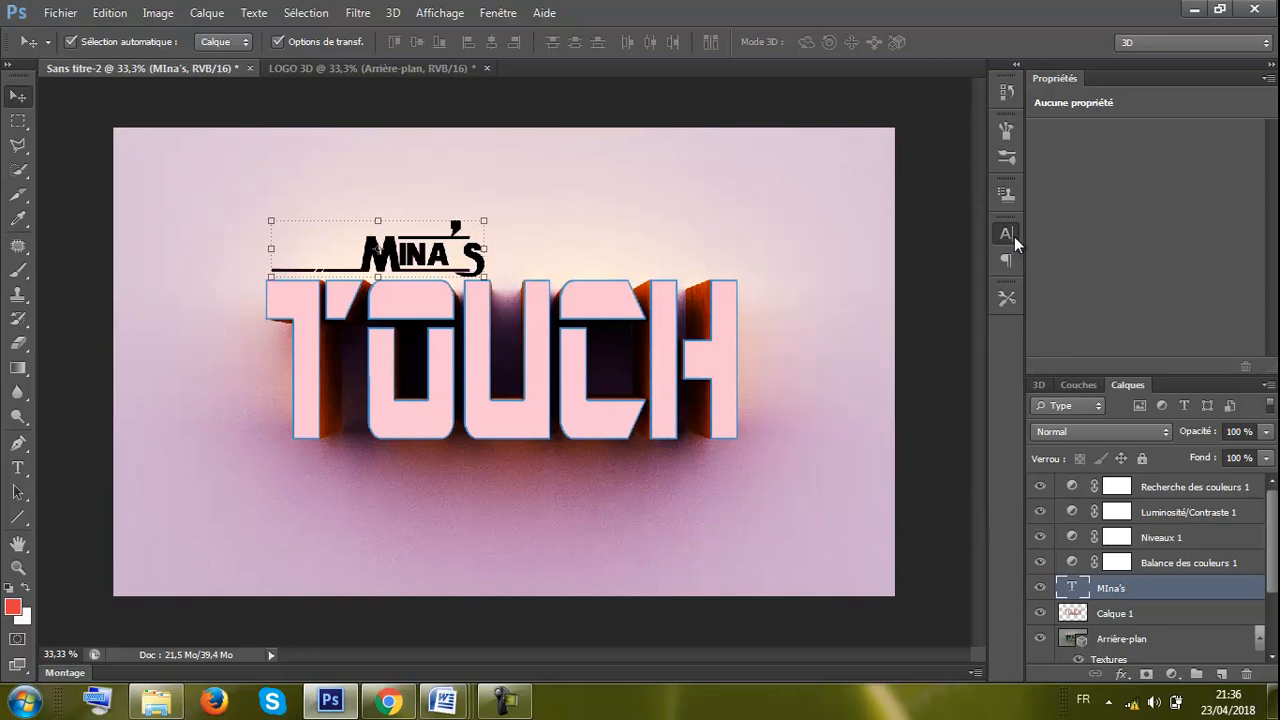
pyautogui.click(879, 241)
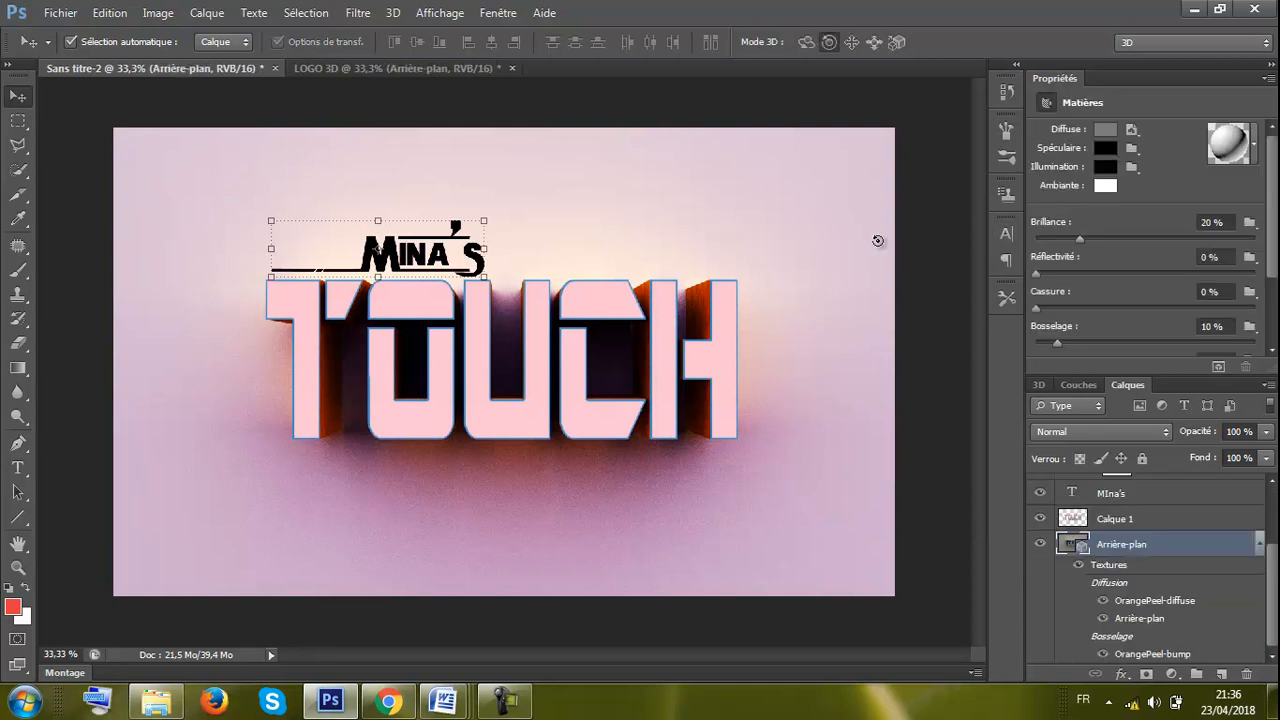
pyautogui.click(609, 225)
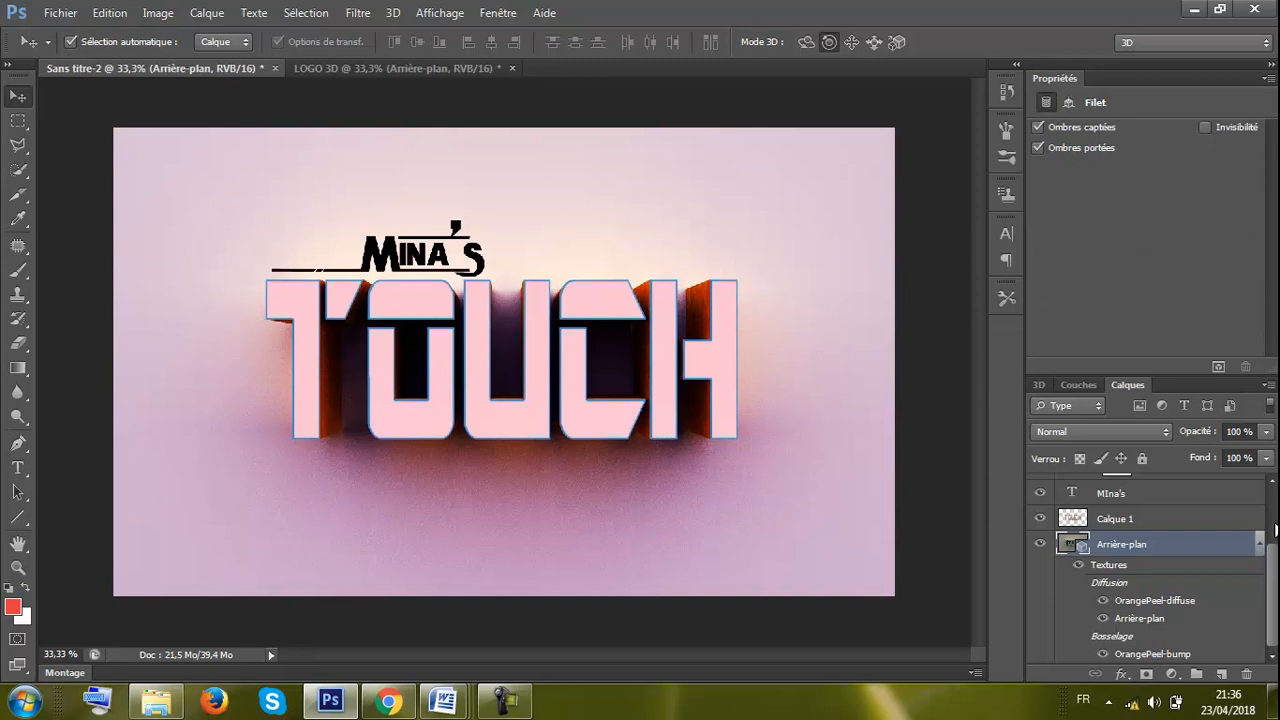
# Merge all layers from Arrière-plan up to Recherche des couleurs 1, including the MINA'S text, into a single layer
pyautogui.scroll(3, 1276, 588)
pyautogui.scroll(2, 1276, 588)
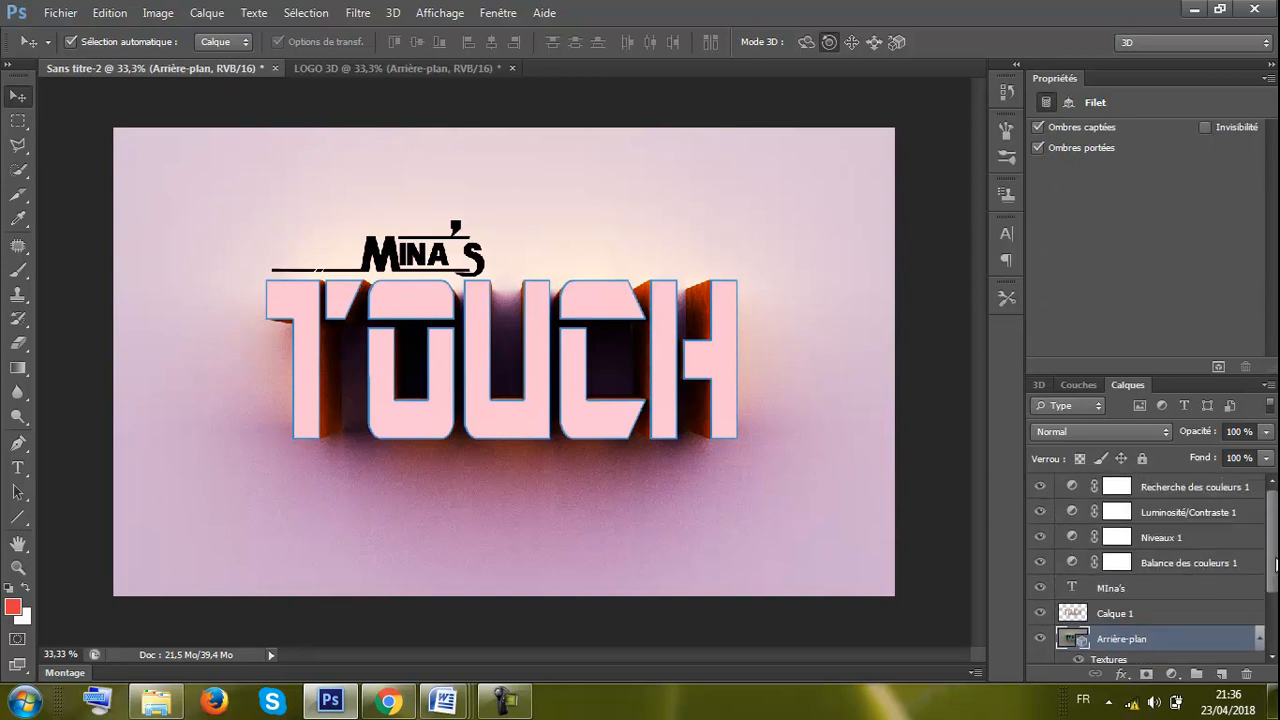
pyautogui.scroll(-4, 1276, 626)
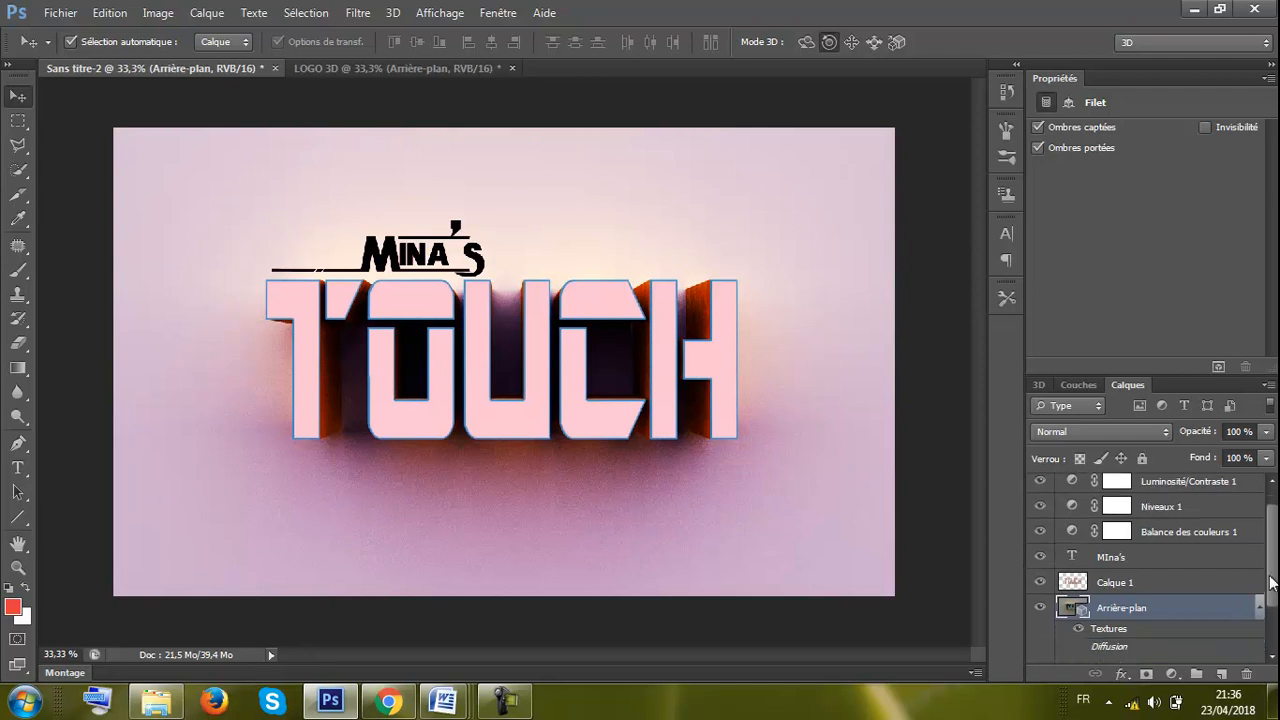
pyautogui.scroll(4, 1276, 626)
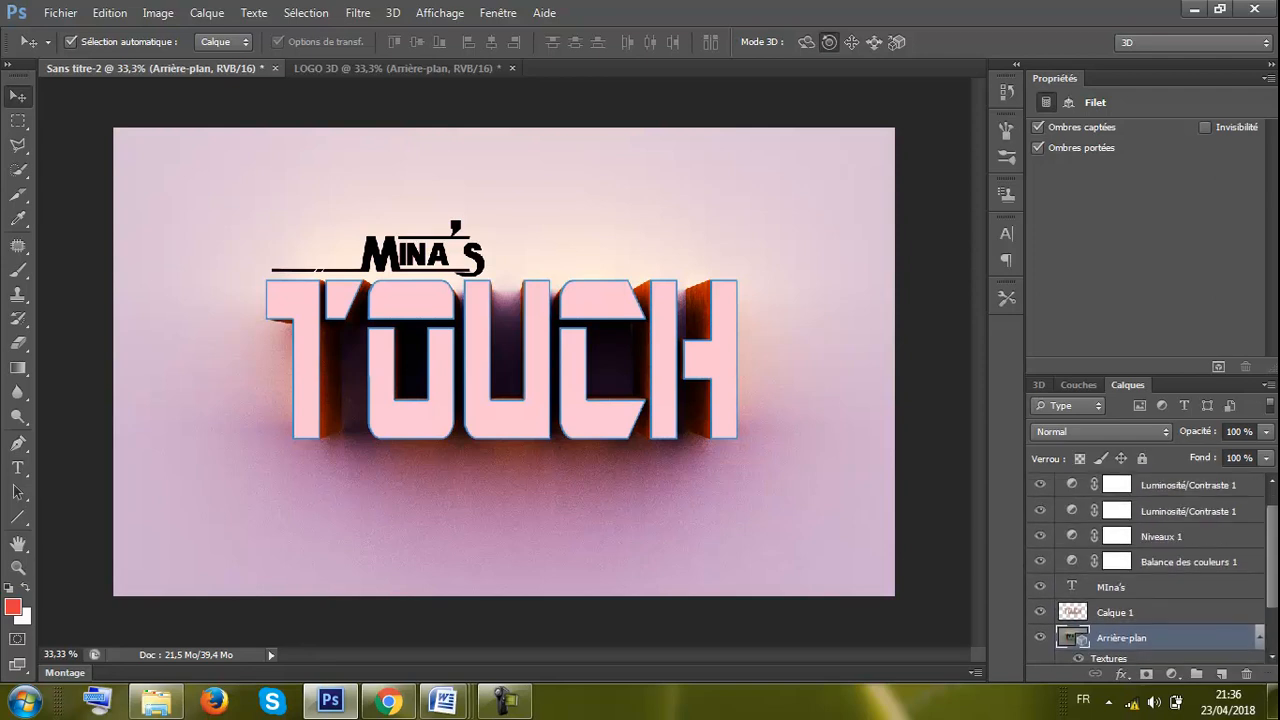
pyautogui.keyDown('shift'); pyautogui.click(1107, 615); pyautogui.keyUp('shift')
pyautogui.keyDown('shift'); pyautogui.click(1127, 592); pyautogui.keyUp('shift')
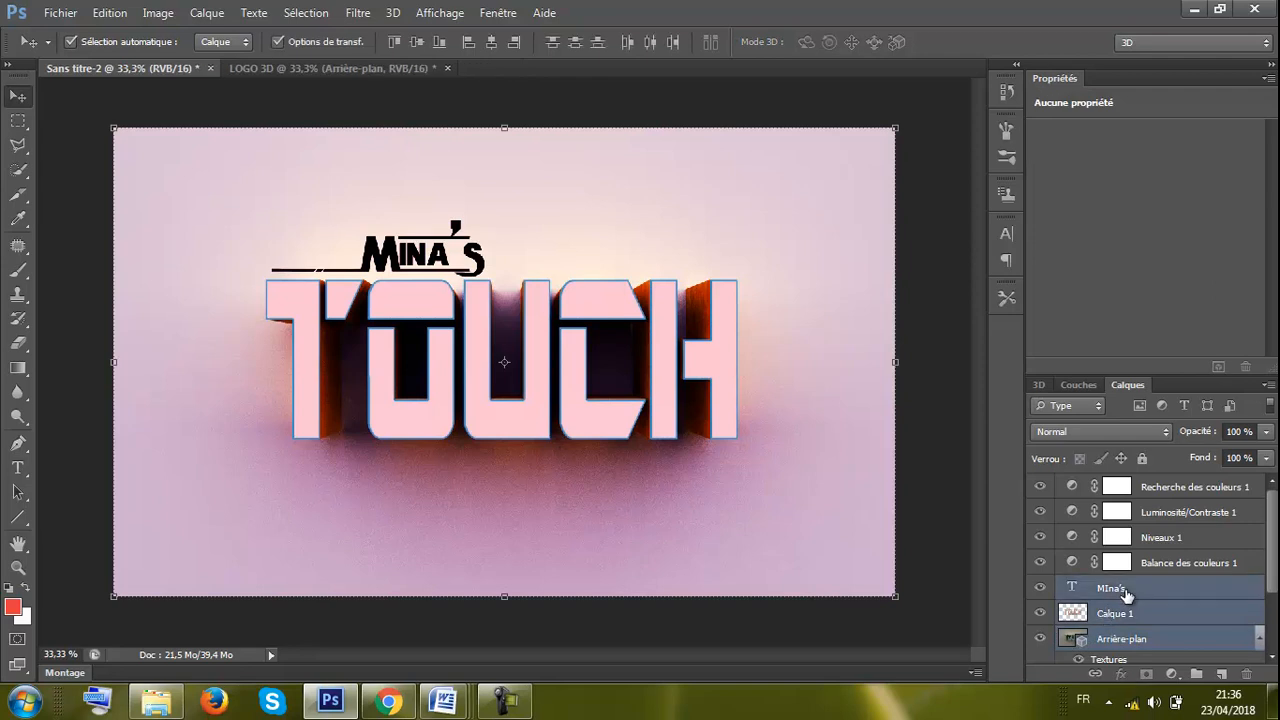
pyautogui.keyDown('shift'); pyautogui.click(1155, 565); pyautogui.keyUp('shift')
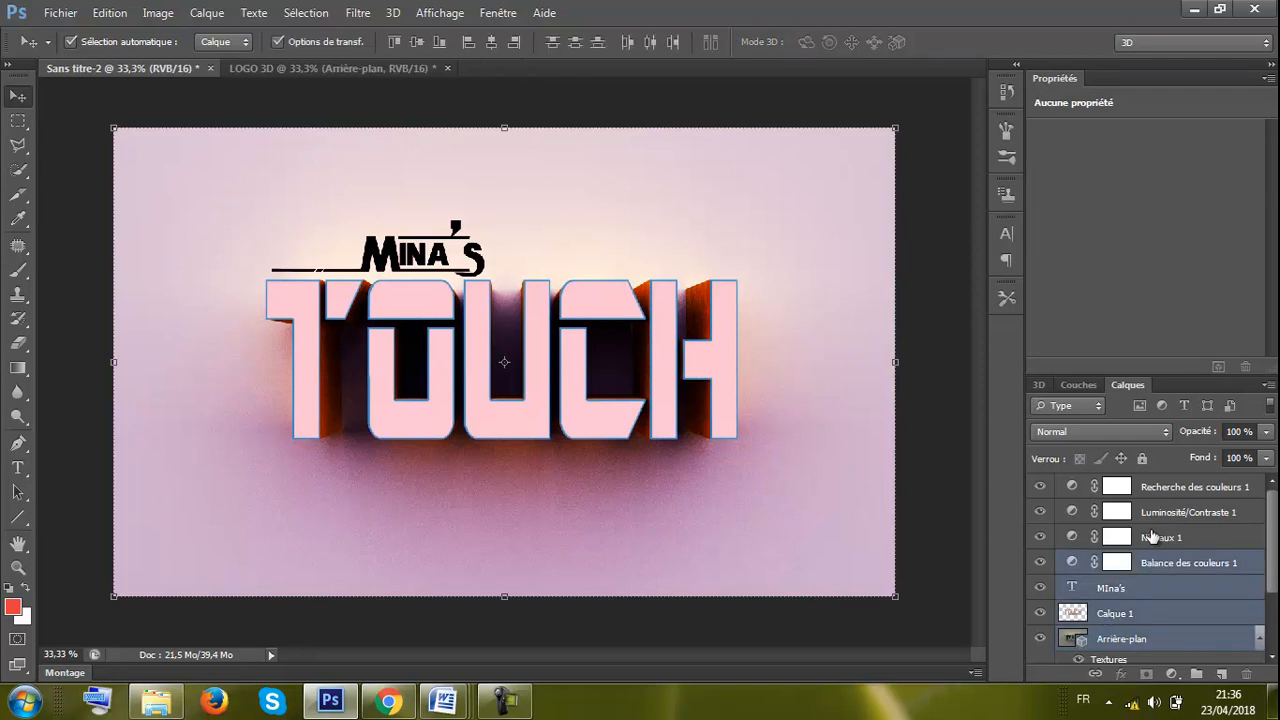
pyautogui.keyDown('shift'); pyautogui.click(1152, 537); pyautogui.keyUp('shift')
pyautogui.keyDown('shift'); pyautogui.click(1153, 515); pyautogui.keyUp('shift')
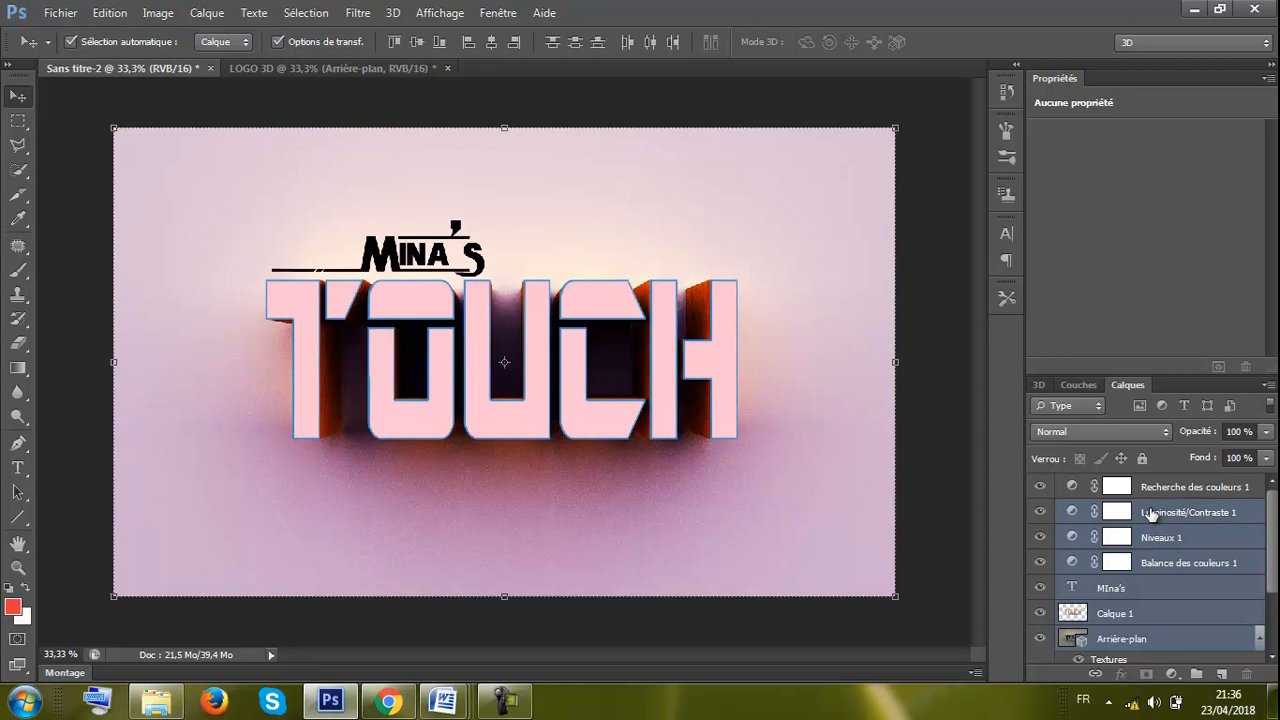
pyautogui.keyDown('shift'); pyautogui.click(1161, 484); pyautogui.keyUp('shift')
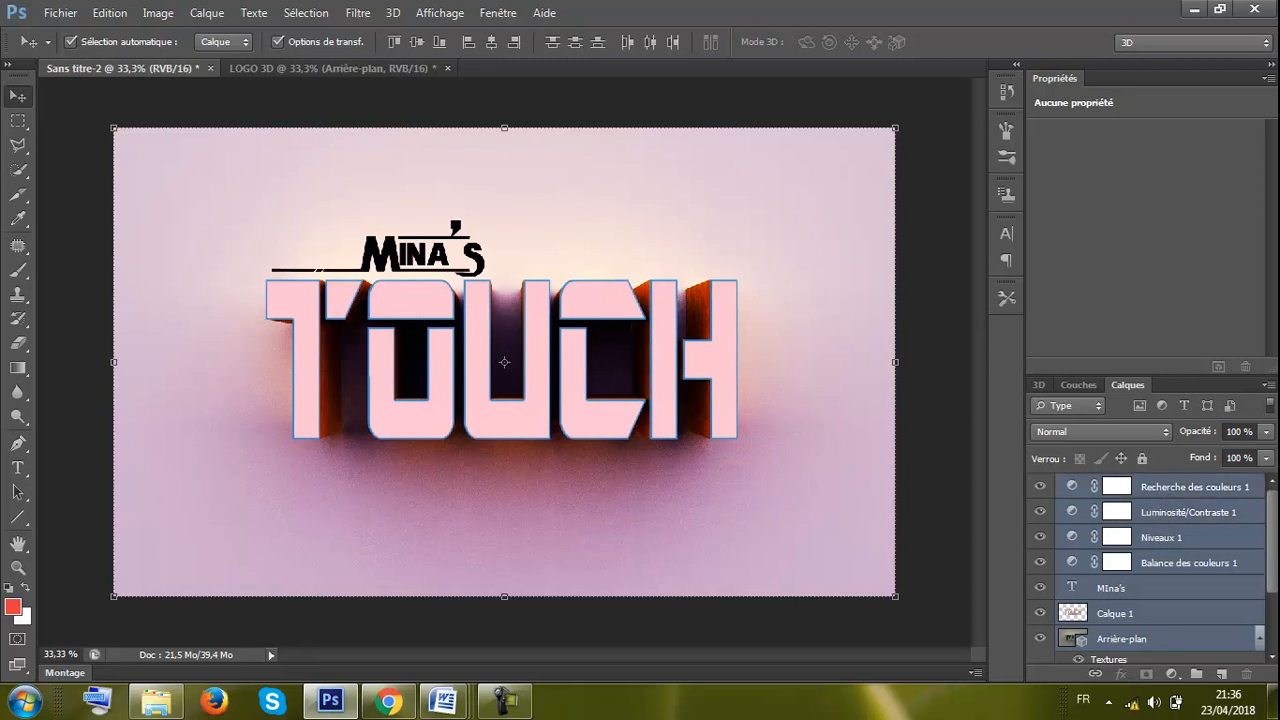
pyautogui.scroll(-3, 1195, 558)
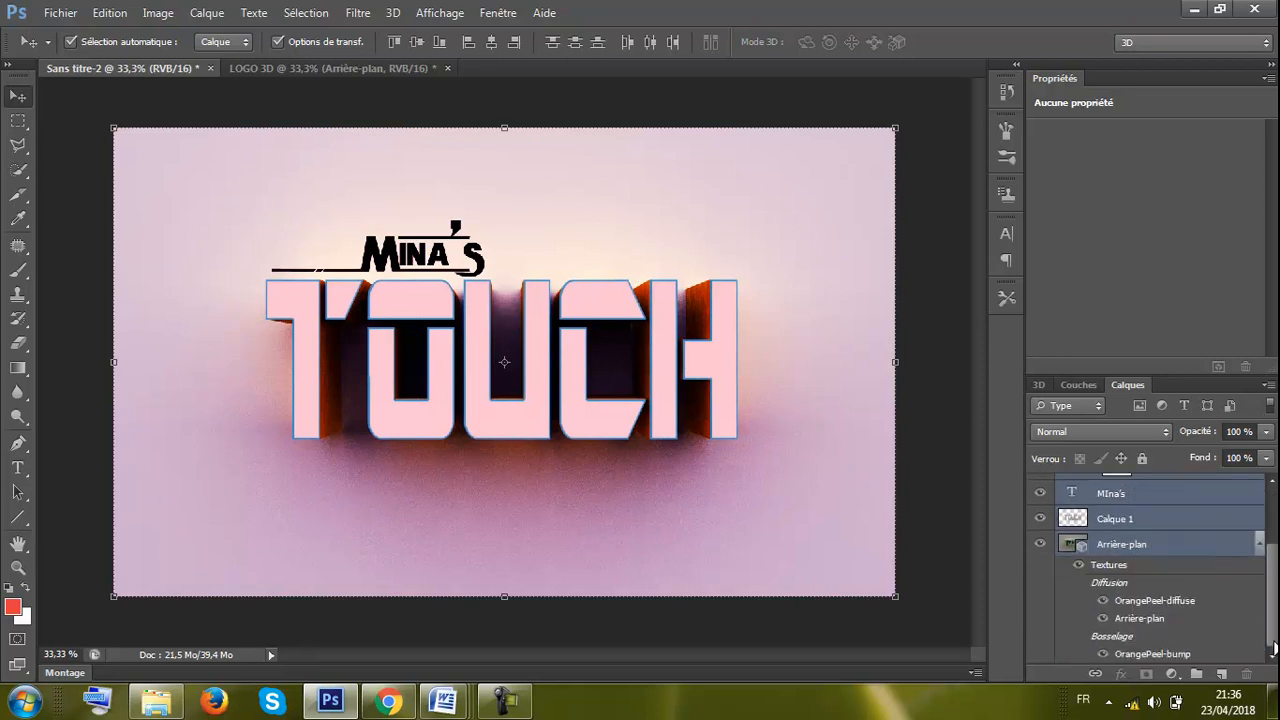
pyautogui.rightClick(1133, 522)
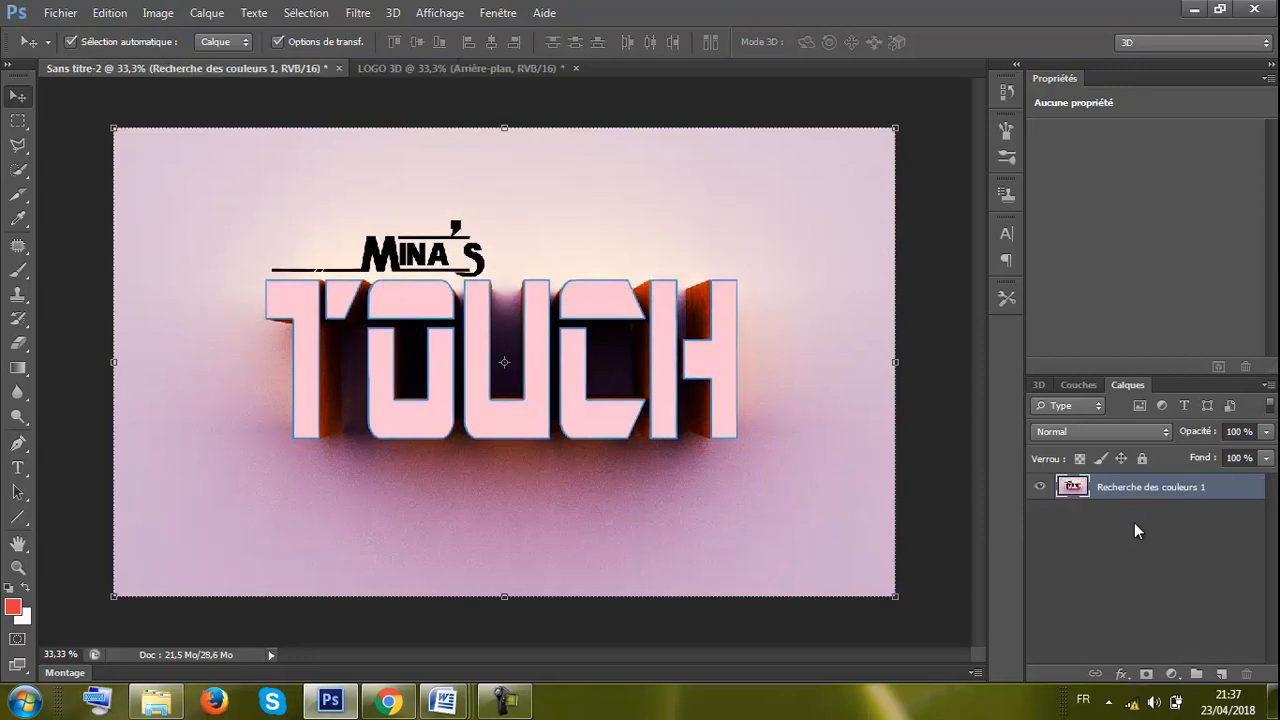
# Crop the canvas more tightly around the logo on all four sides, to about 1870 × 1134 px
pyautogui.click(18, 194)
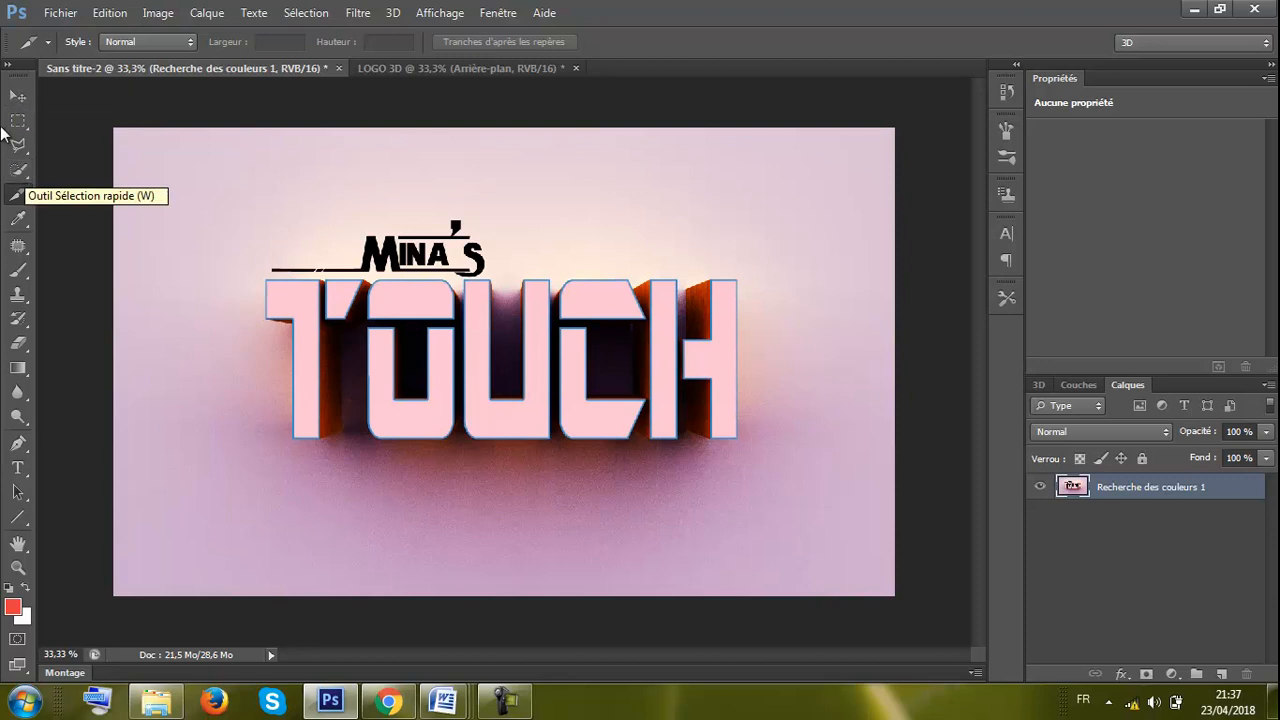
pyautogui.click(24, 196)
pyautogui.press('v')
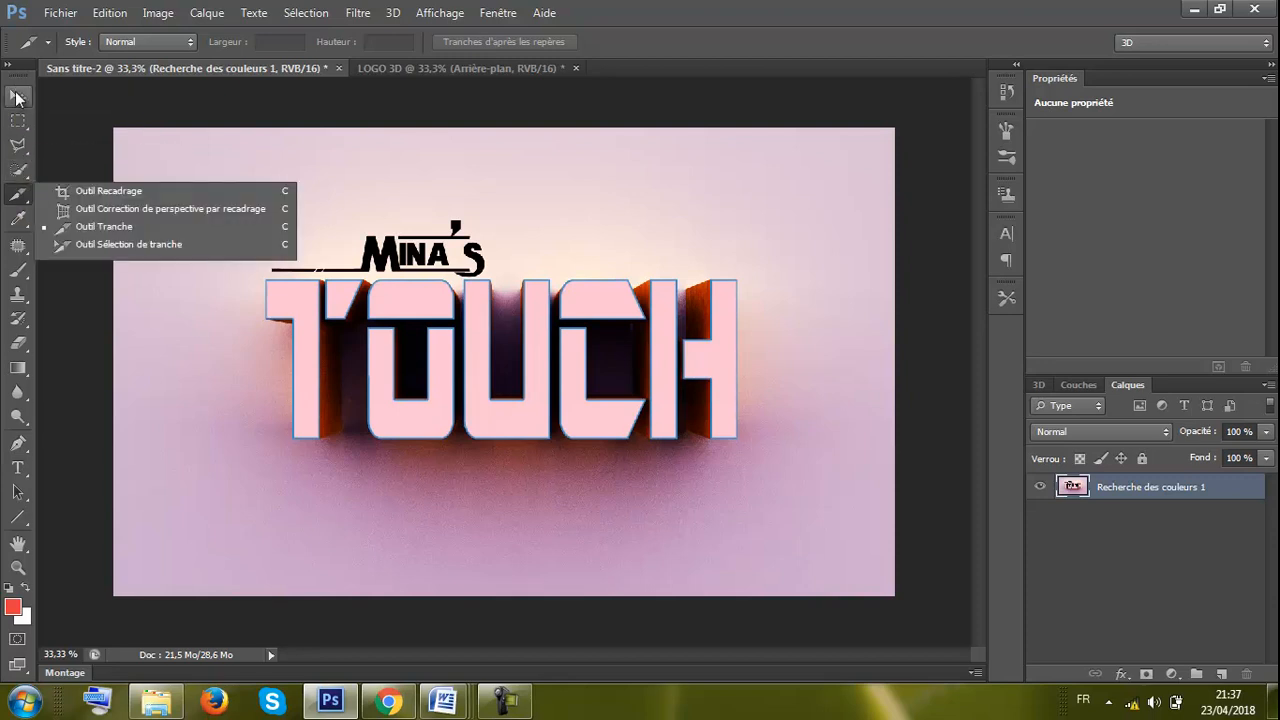
pyautogui.click(22, 198)
pyautogui.click(100, 191)
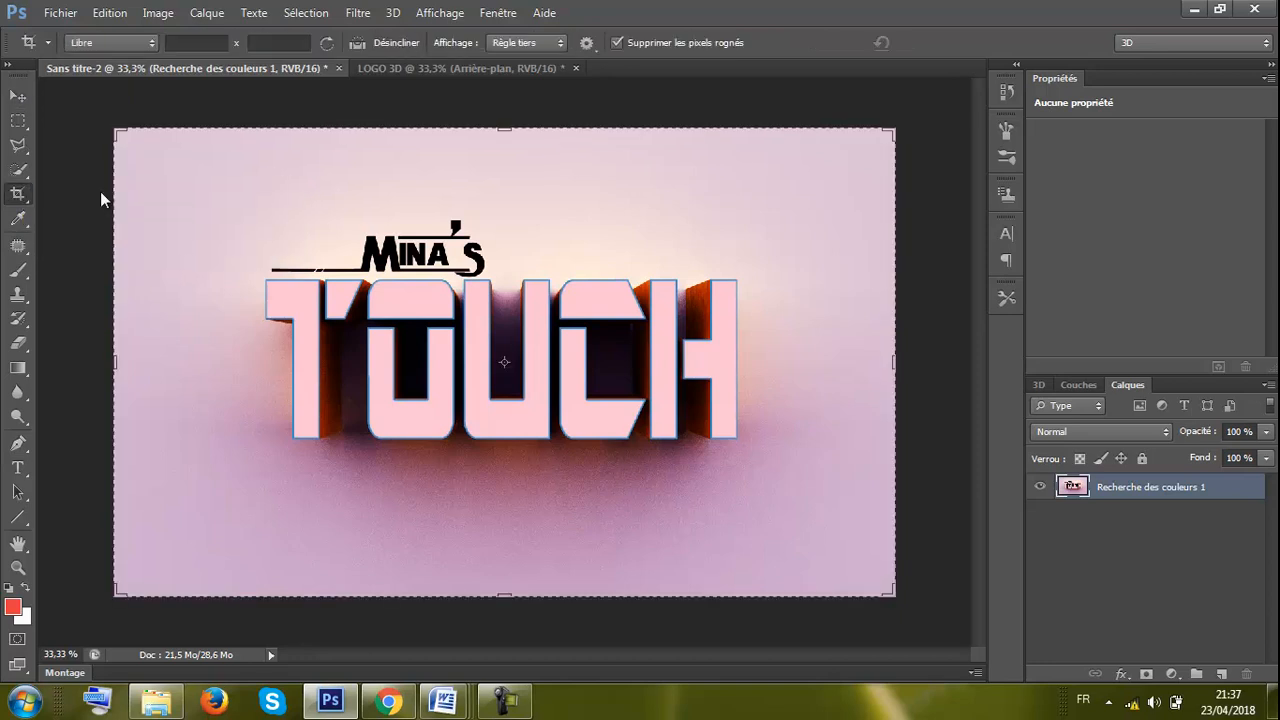
pyautogui.moveTo(119, 133); pyautogui.dragTo(170, 162)
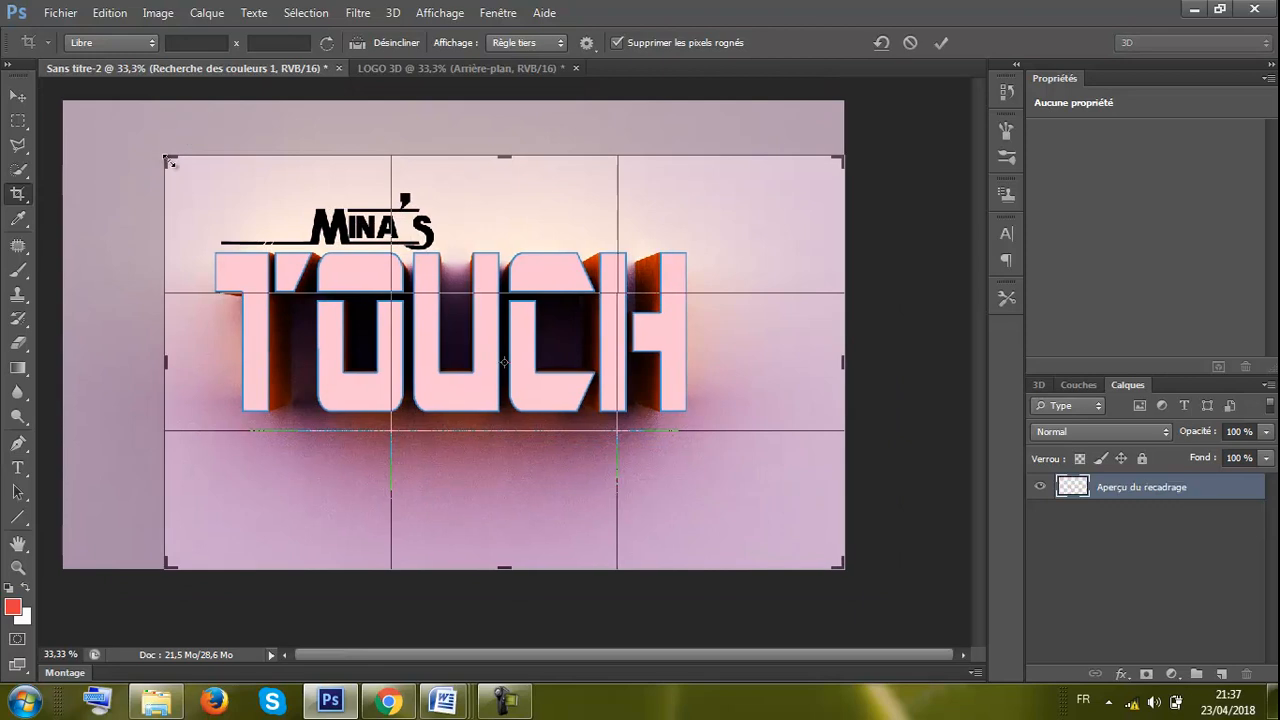
pyautogui.moveTo(840, 566); pyautogui.dragTo(793, 539)
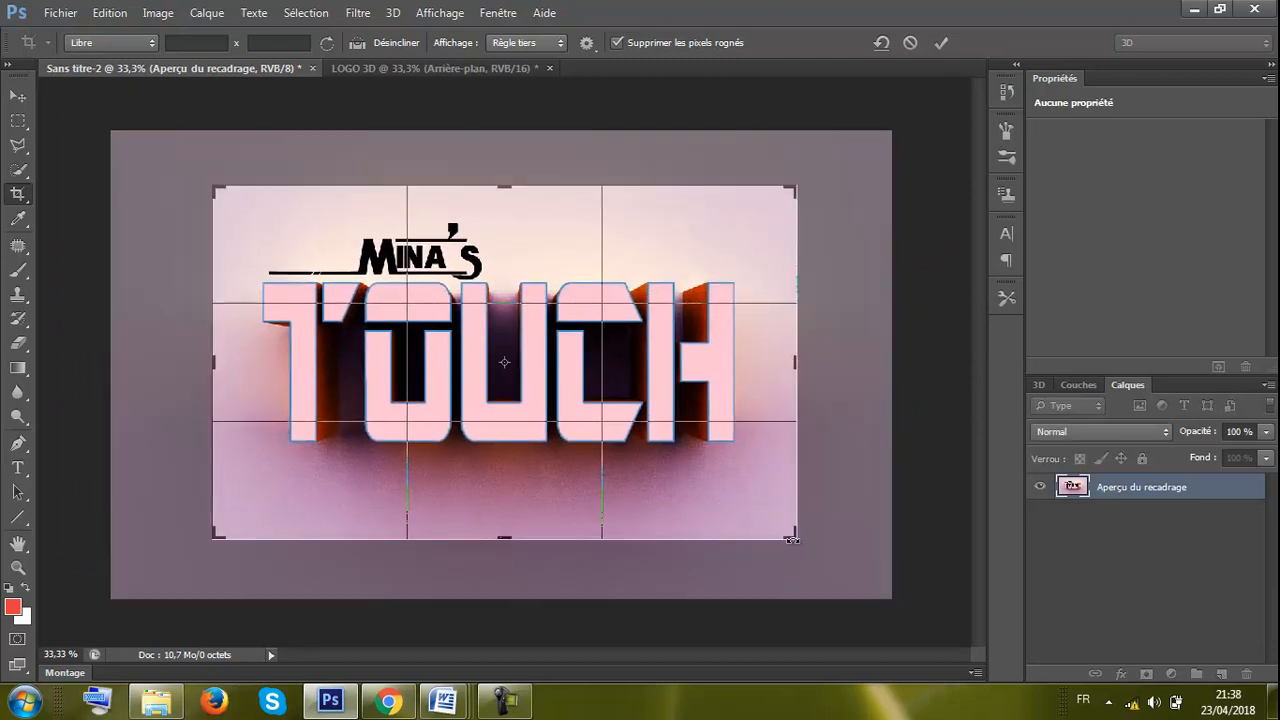
pyautogui.click(941, 43)
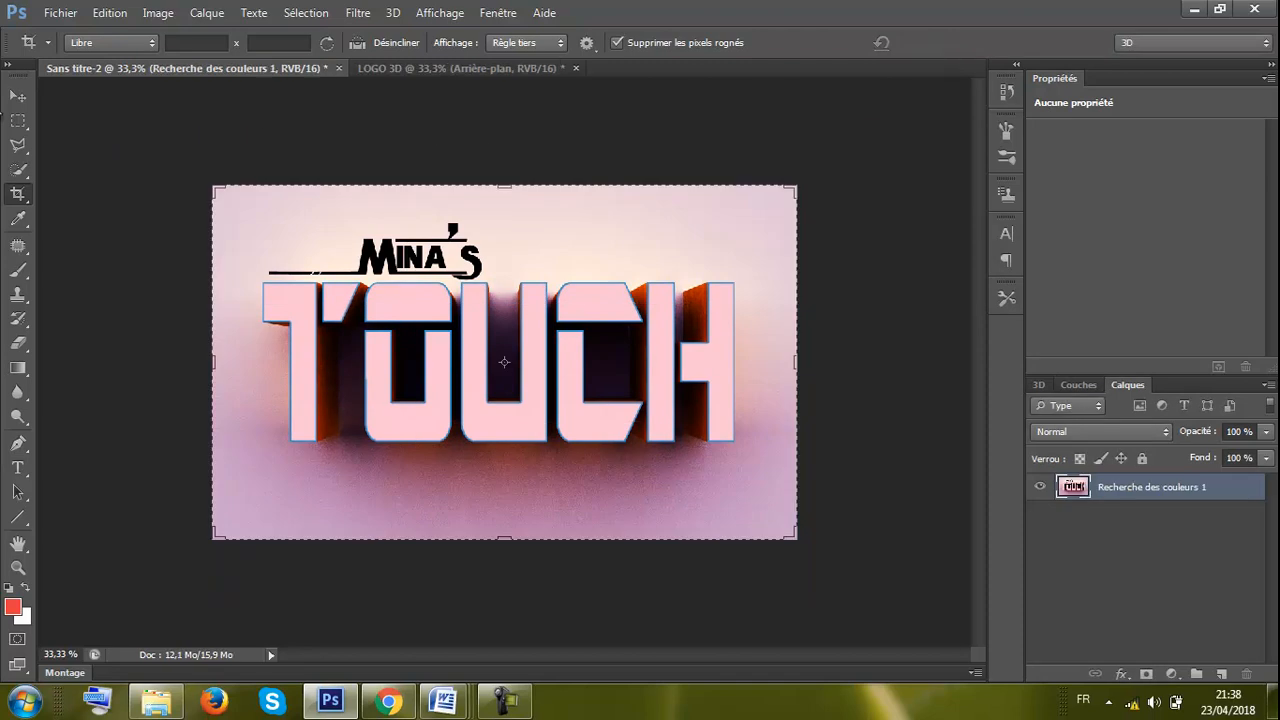
# Export the cropped logo image for the web in JPEG format
pyautogui.click(58, 13)
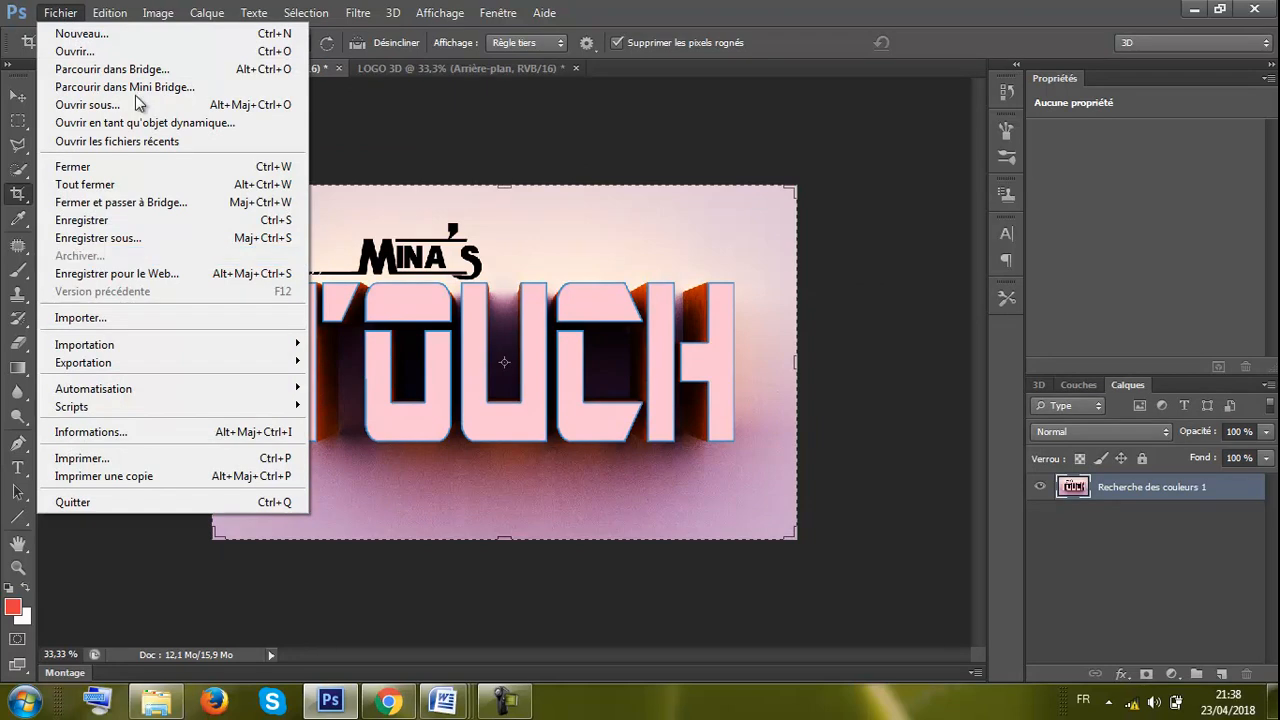
pyautogui.click(146, 274)
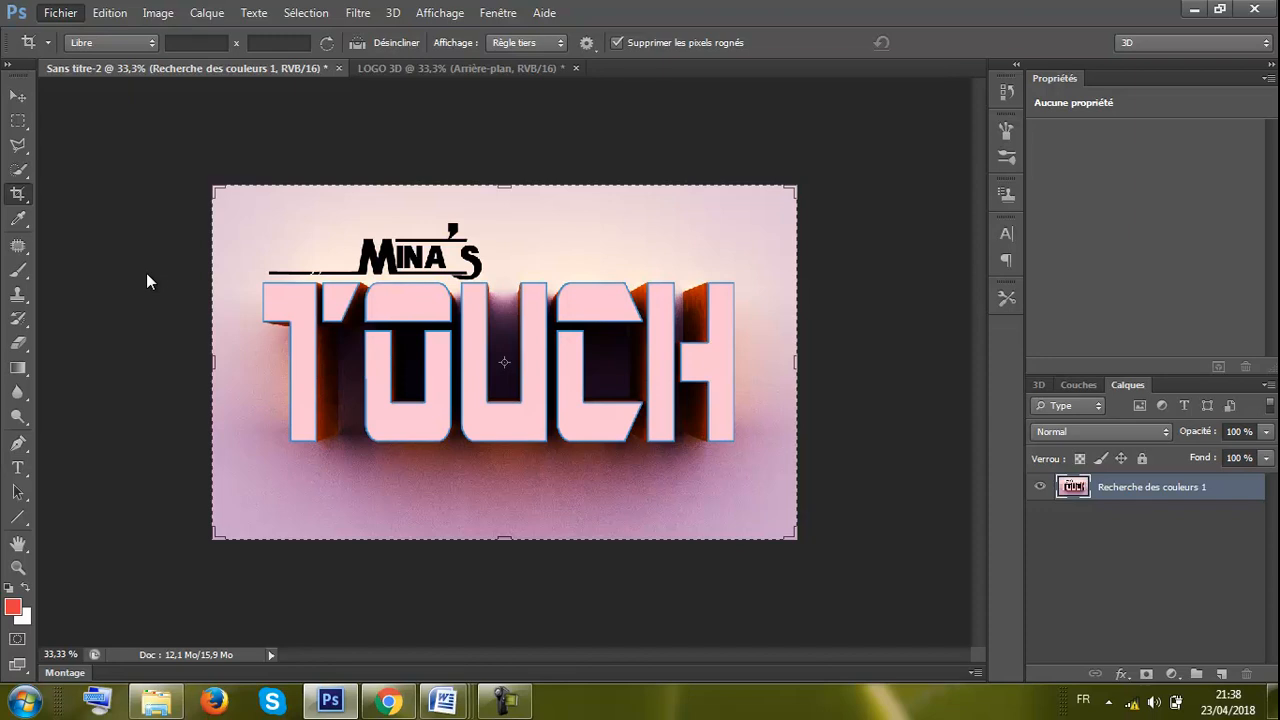
pyautogui.hotkey('ctrl', 'alt', 'shift', 's')
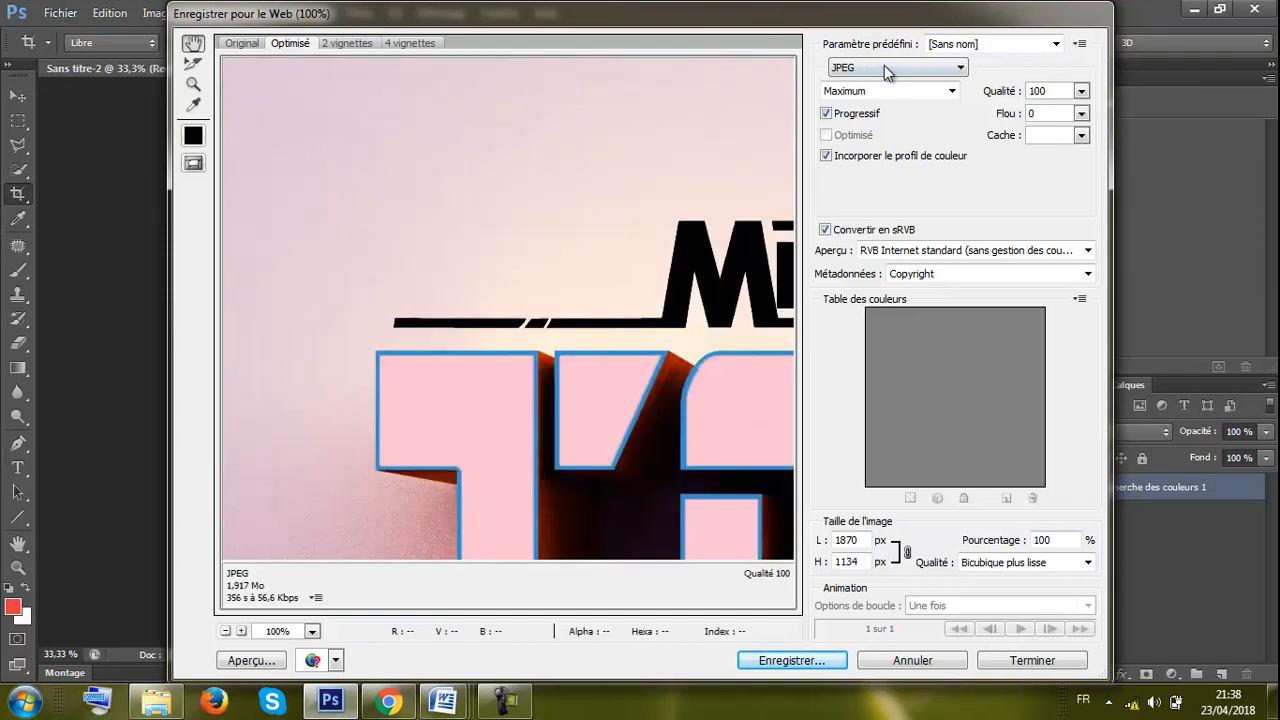
pyautogui.click(884, 65)
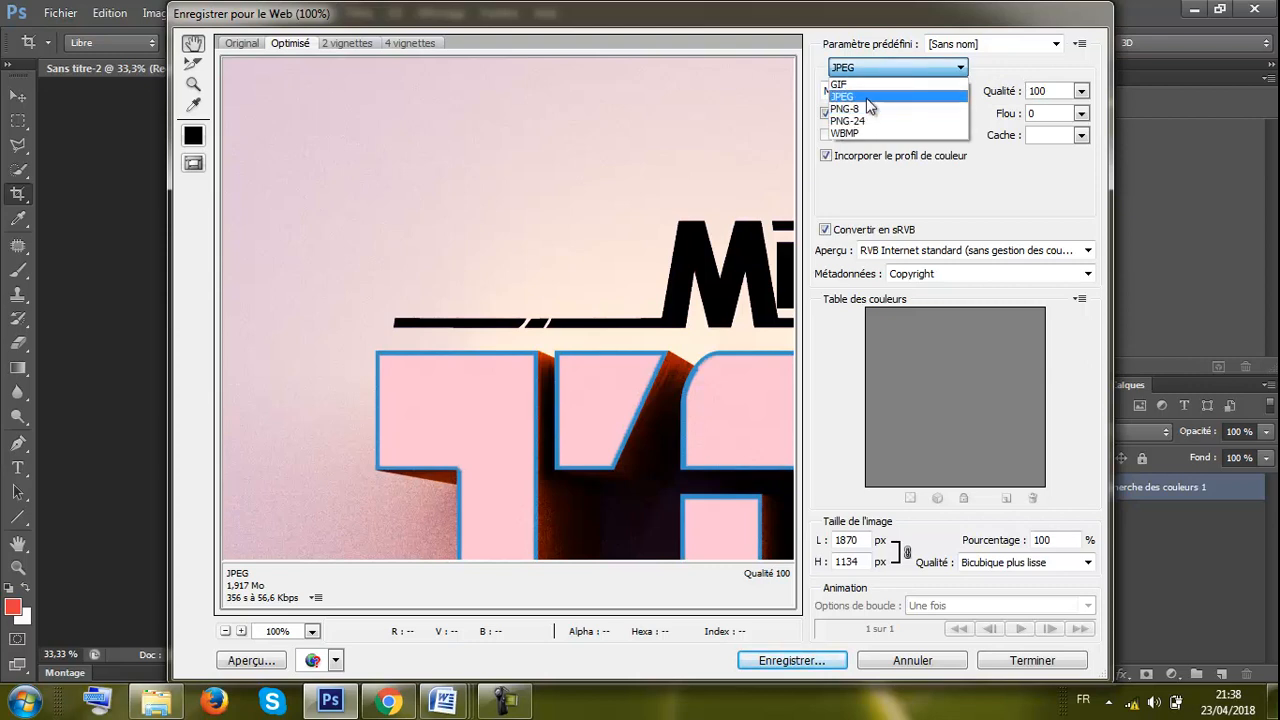
pyautogui.click(866, 97)
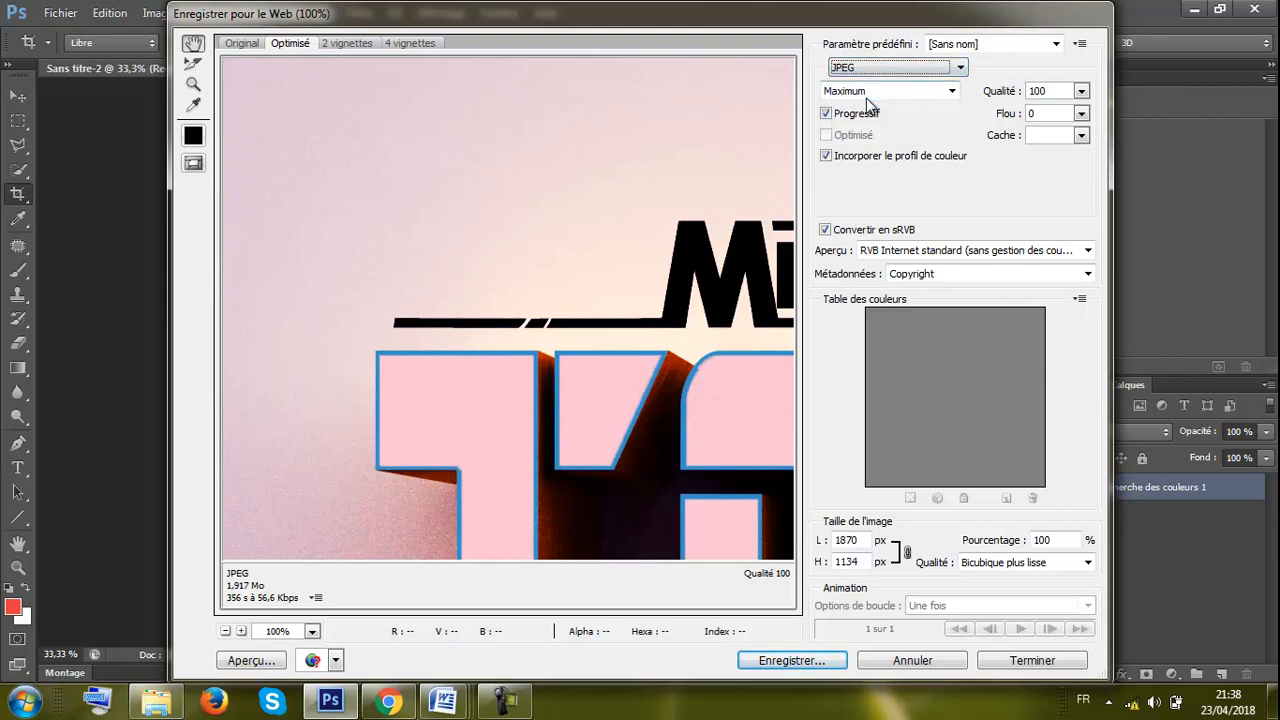
pyautogui.click(803, 658)
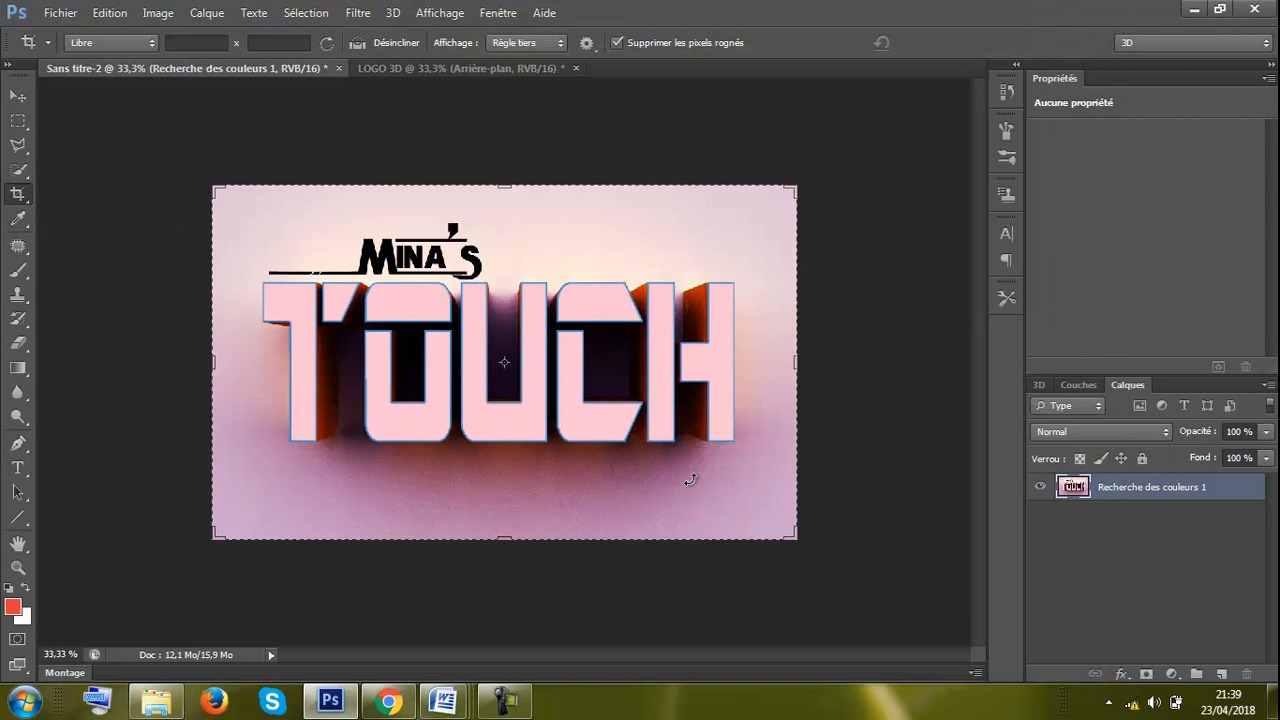
pyautogui.click(720, 582)
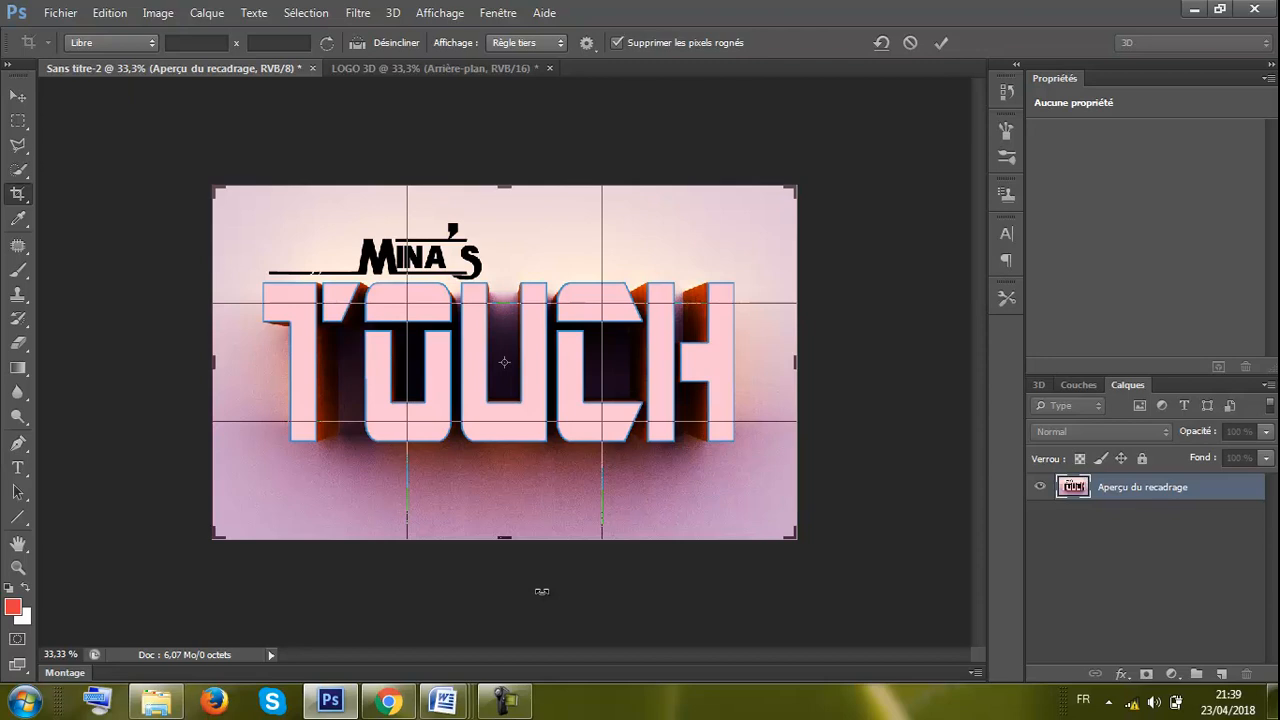
pyautogui.click(504, 700)
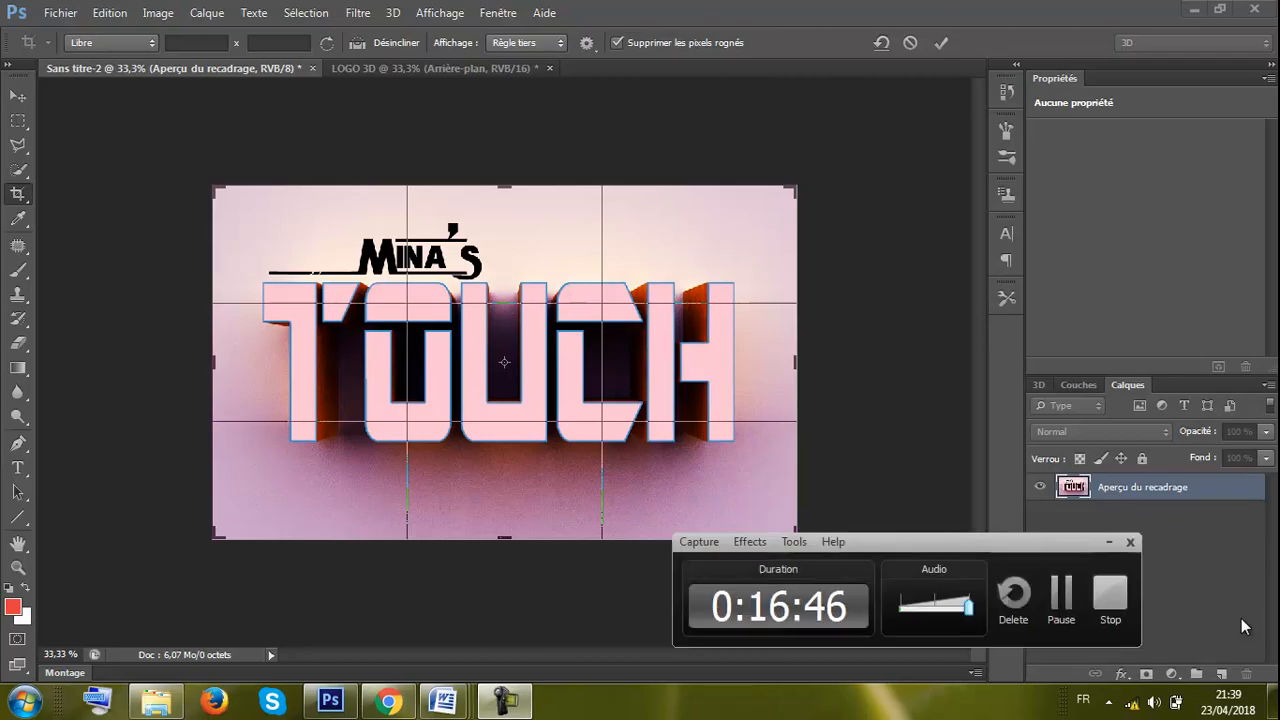